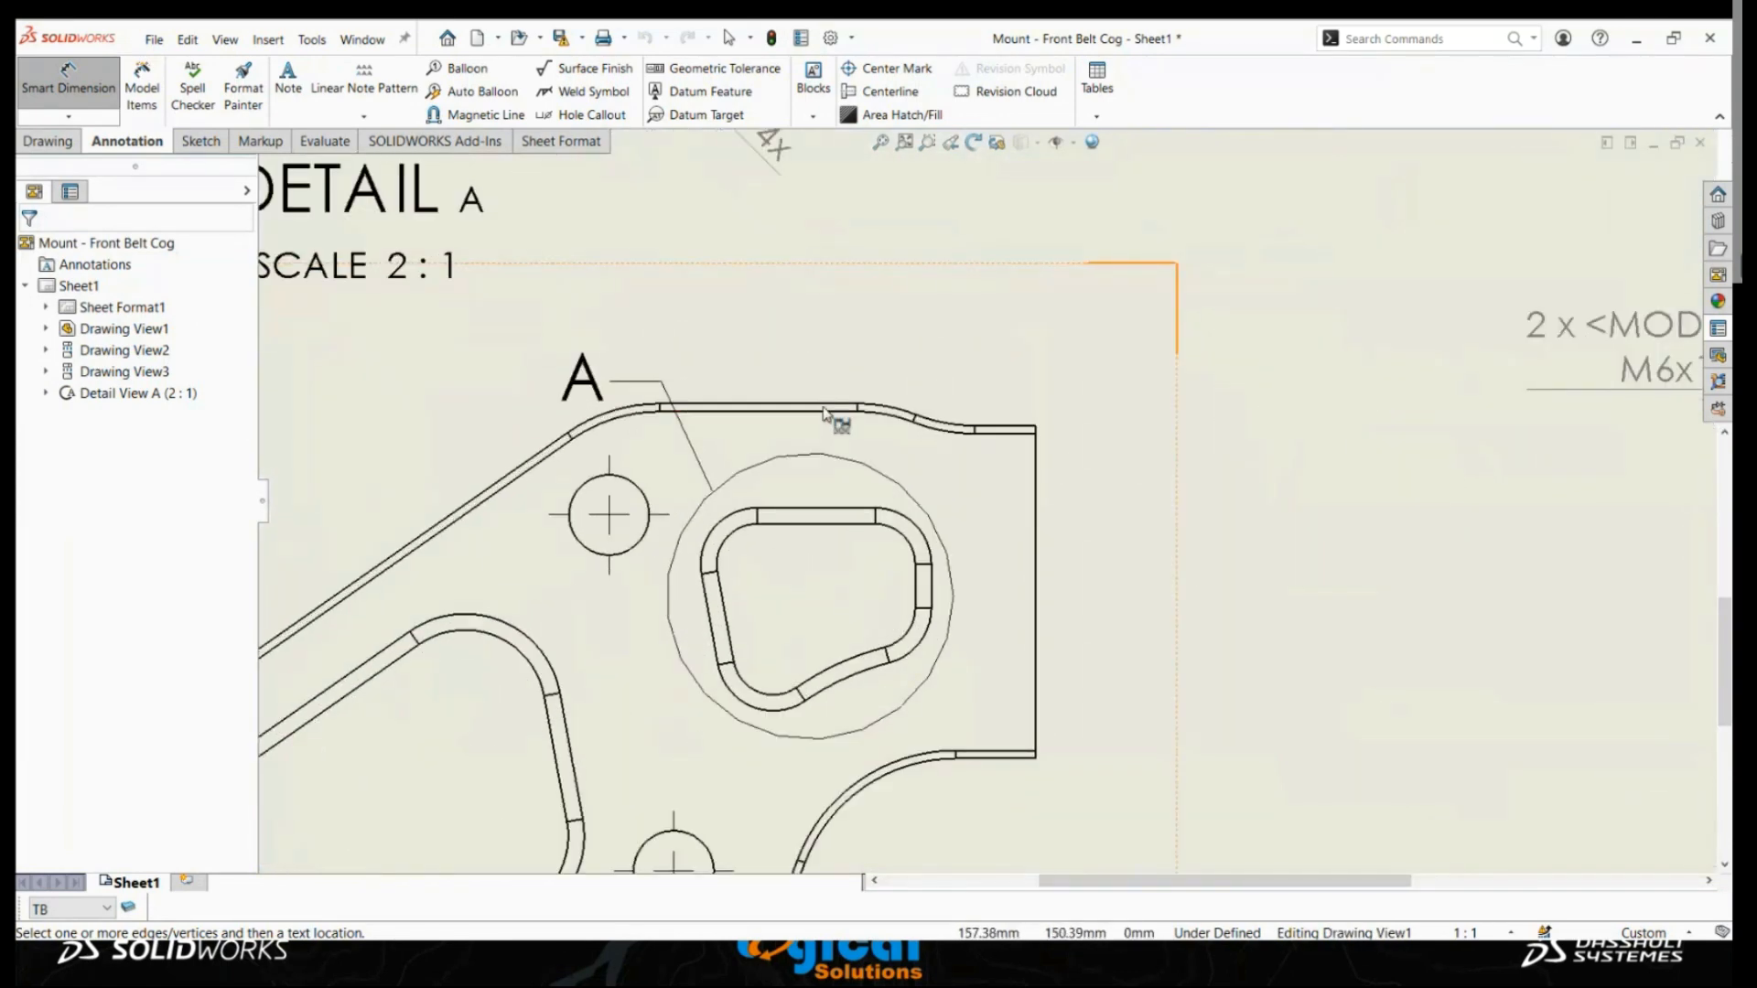
Start a vertical dimension chain from the plate's top edge to the lowered edge at its right end, the upper hole and the small cutout's top.
{"action": "left_click", "coordinate": [824, 409]}
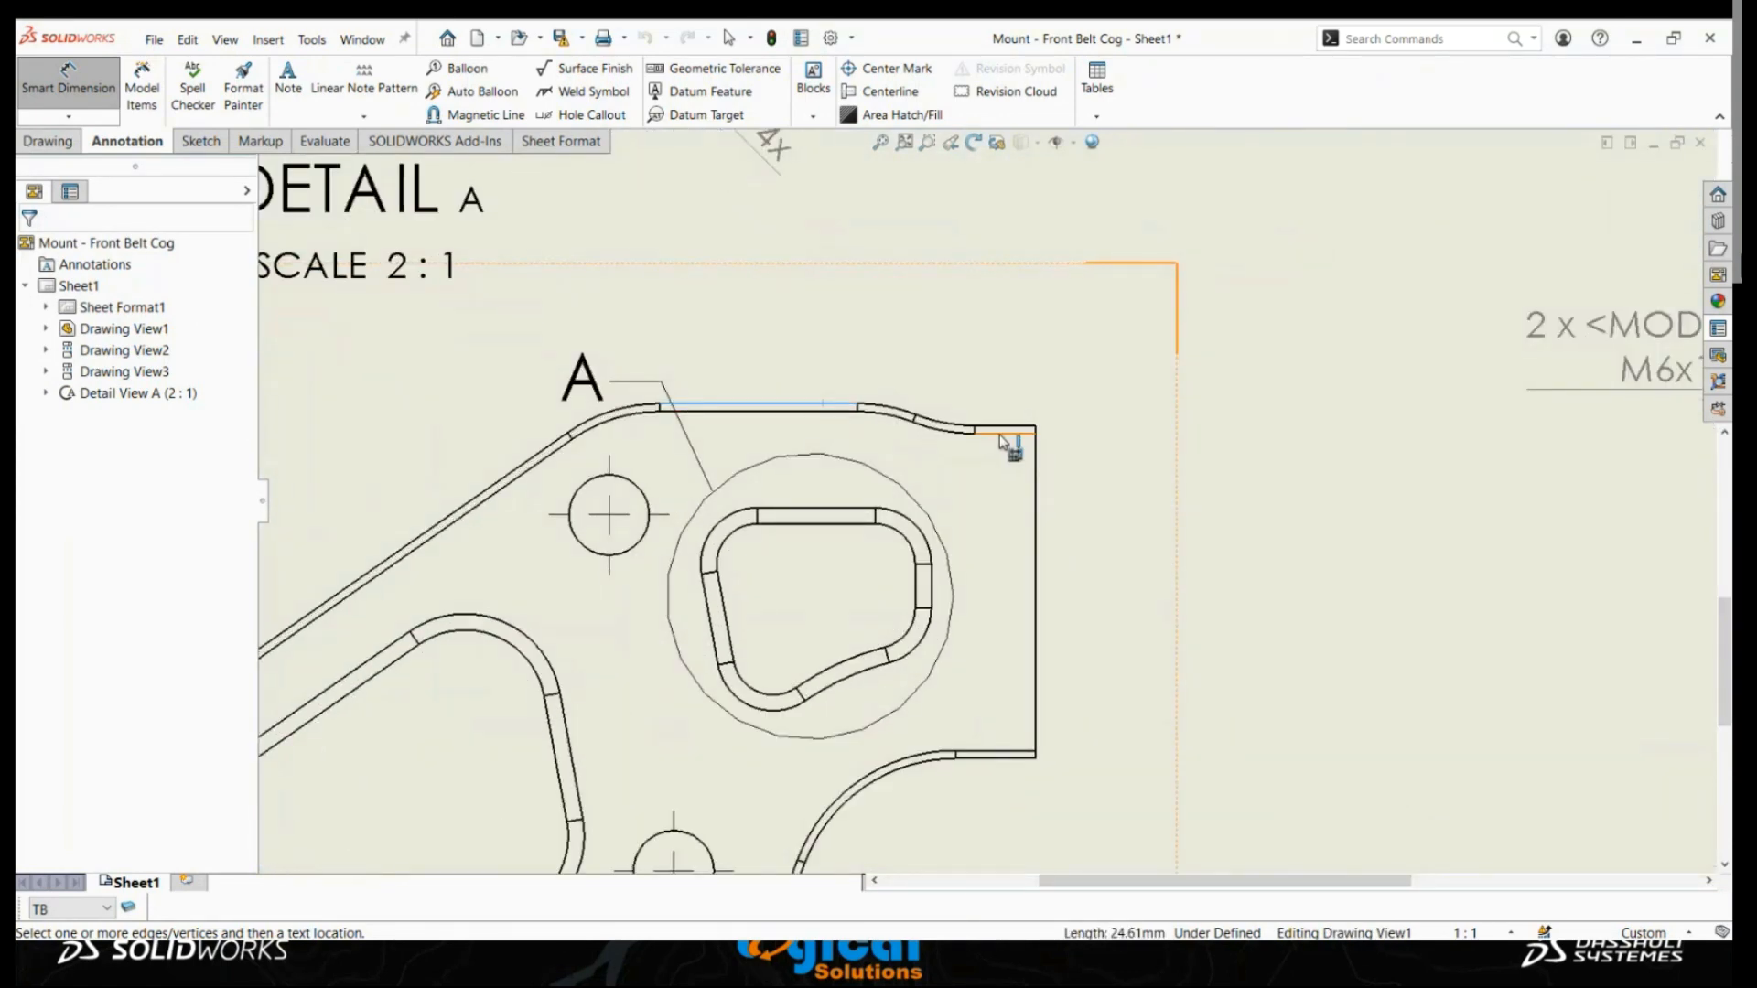
{"action": "left_click", "coordinate": [1002, 438]}
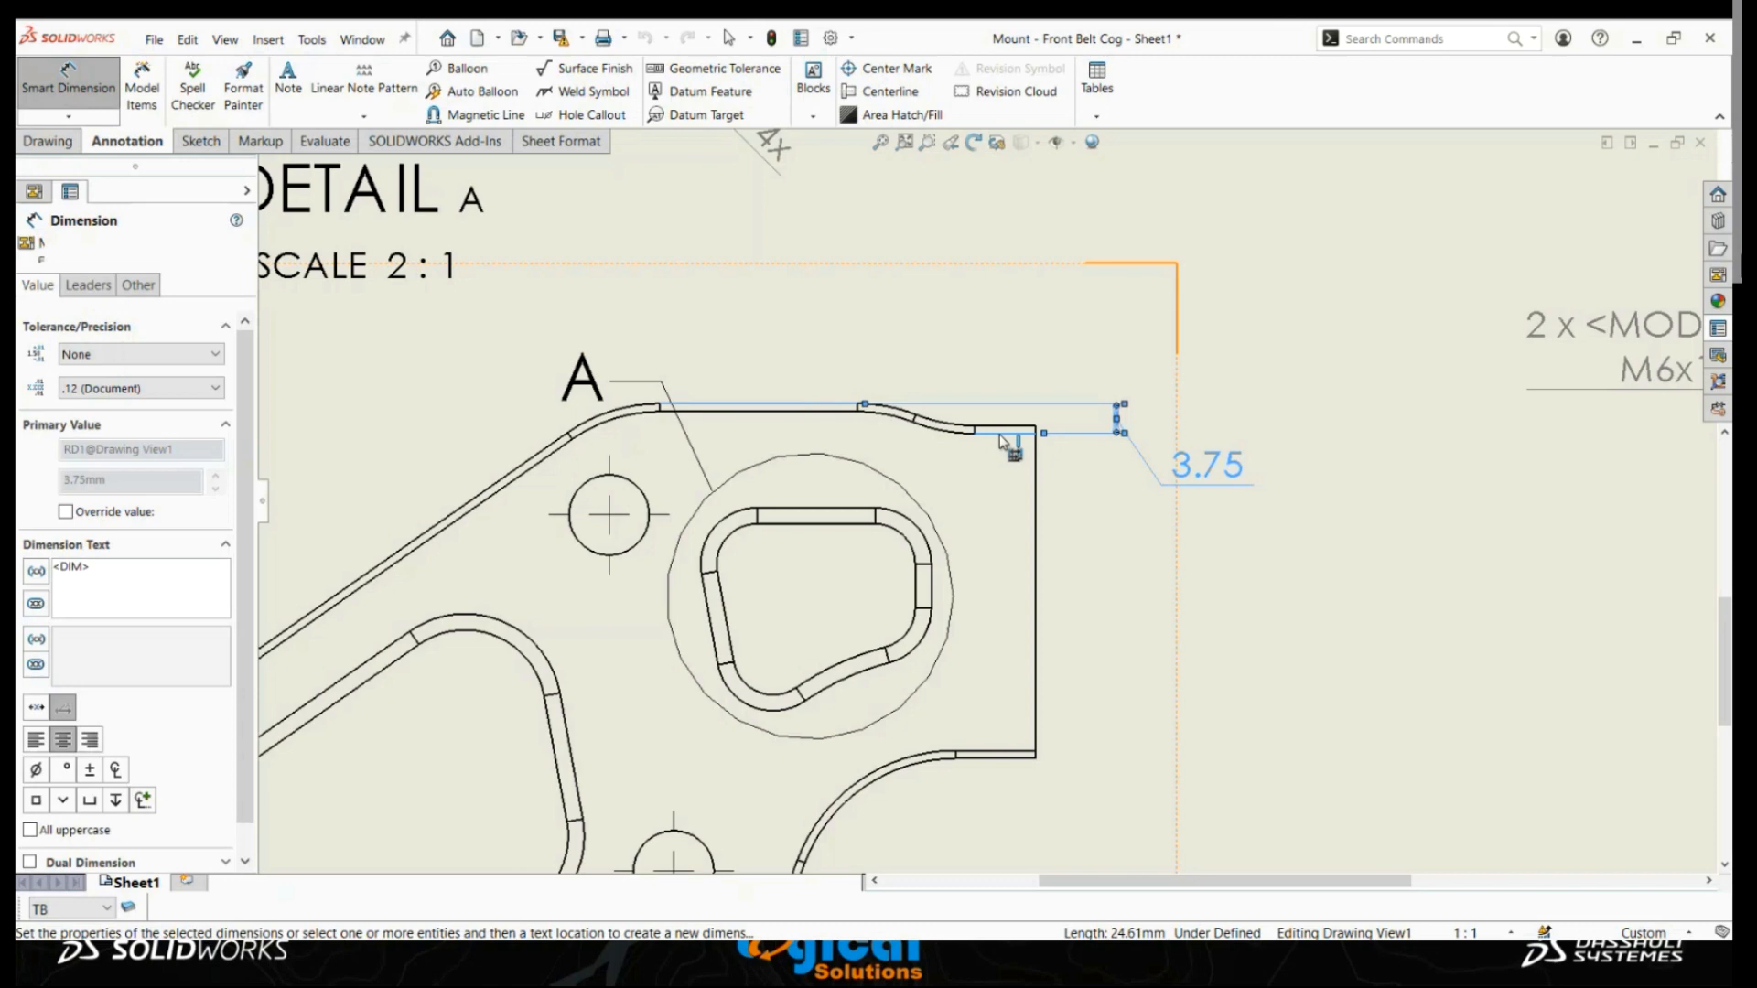
{"action": "left_click", "coordinate": [651, 499]}
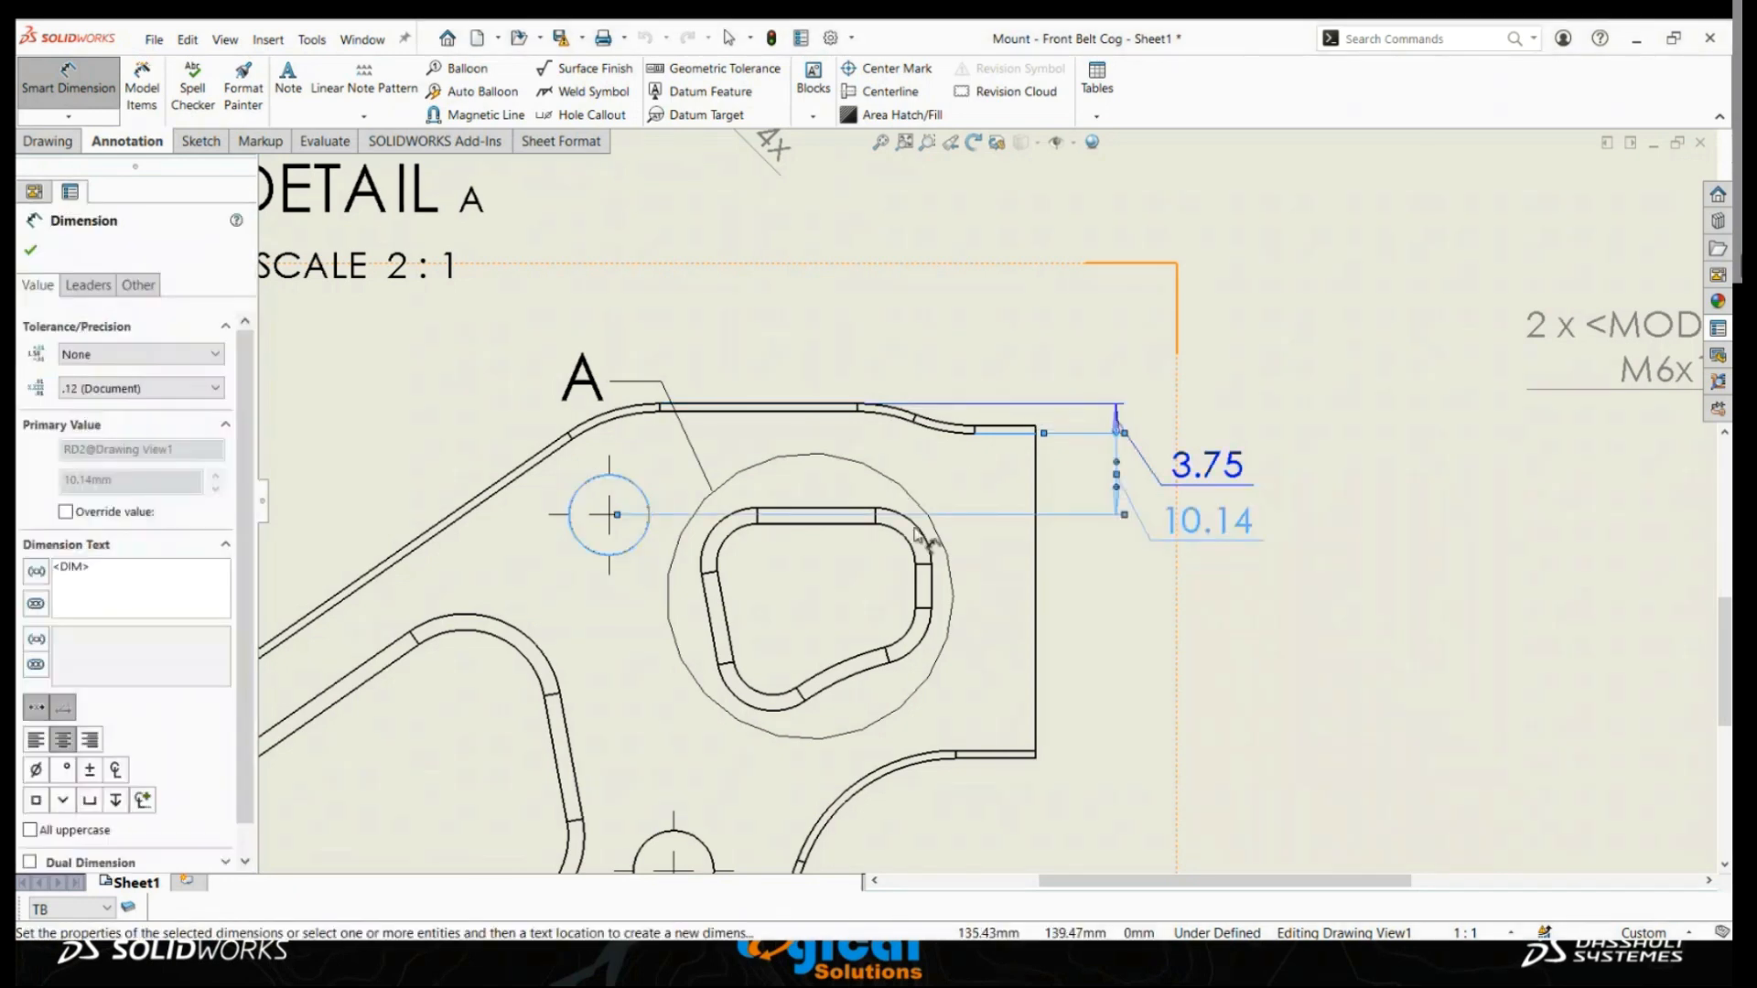
{"action": "left_click", "coordinate": [850, 532]}
Extend the vertical chain down to the bottom corner of the right end, the lower hole and the plate's bottom edge, and finish dimensioning.
{"action": "scroll", "coordinate": [1051, 620], "scroll_direction": "up", "scroll_amount": 3}
{"action": "scroll", "coordinate": [1012, 647], "scroll_direction": "down", "scroll_amount": 5}
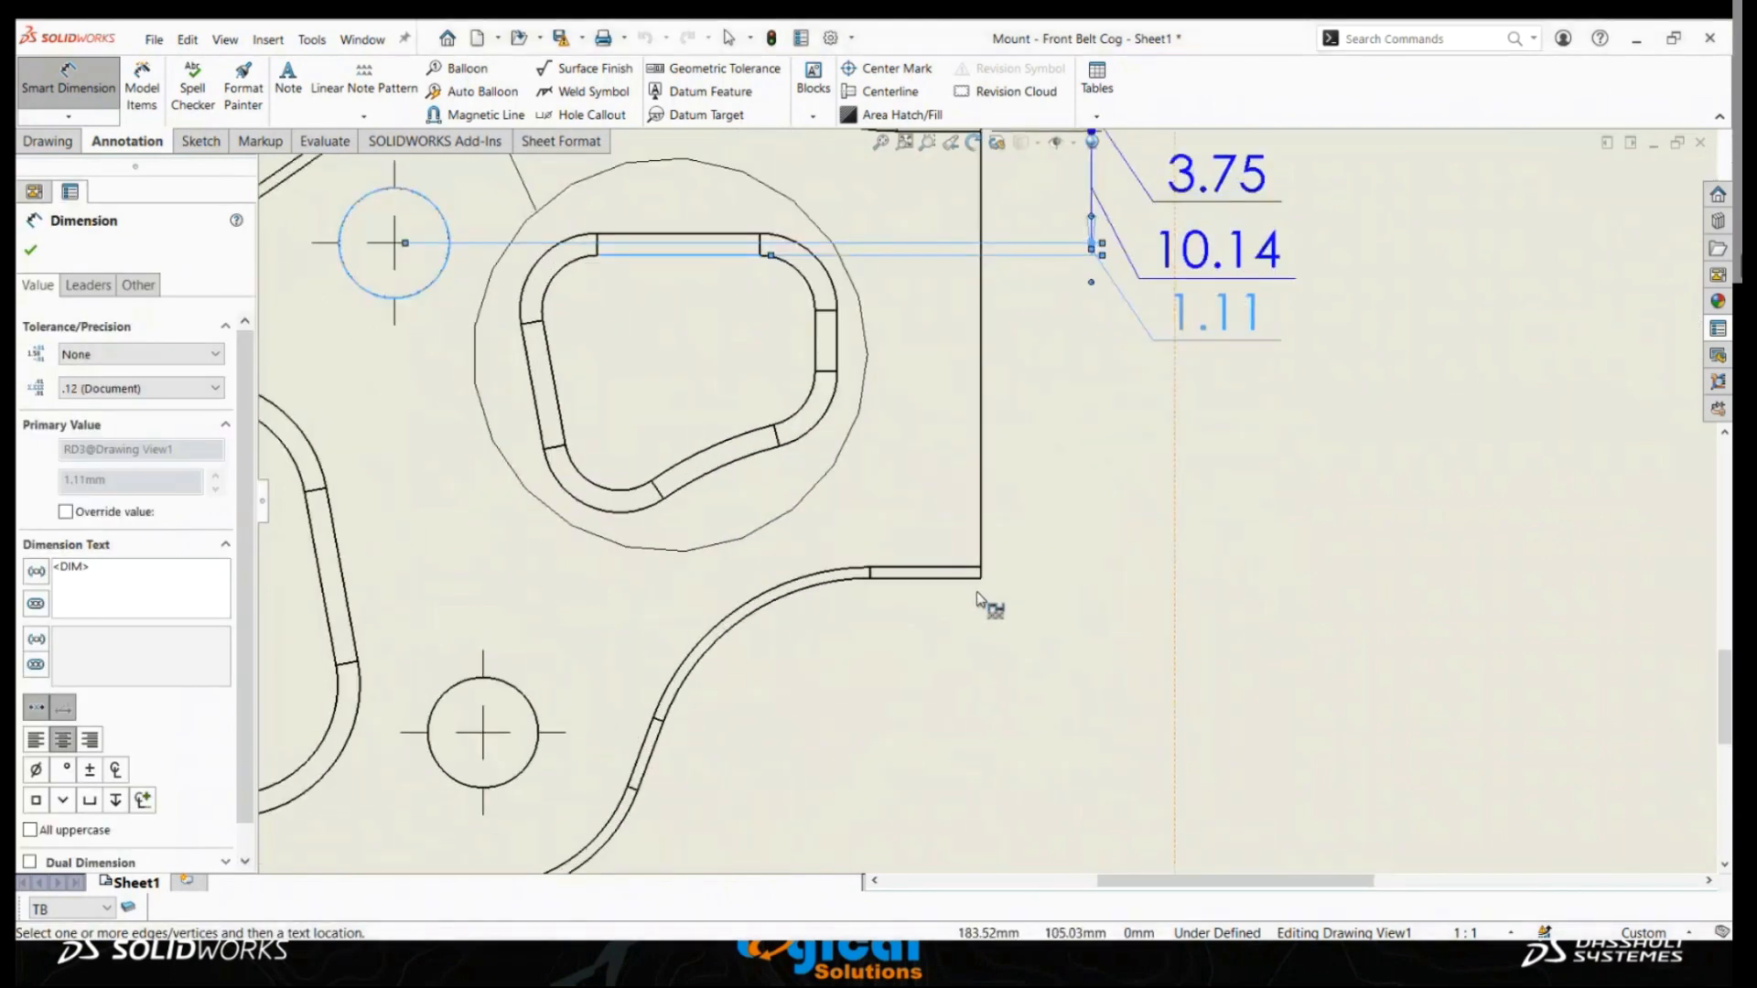
{"action": "left_click", "coordinate": [959, 591]}
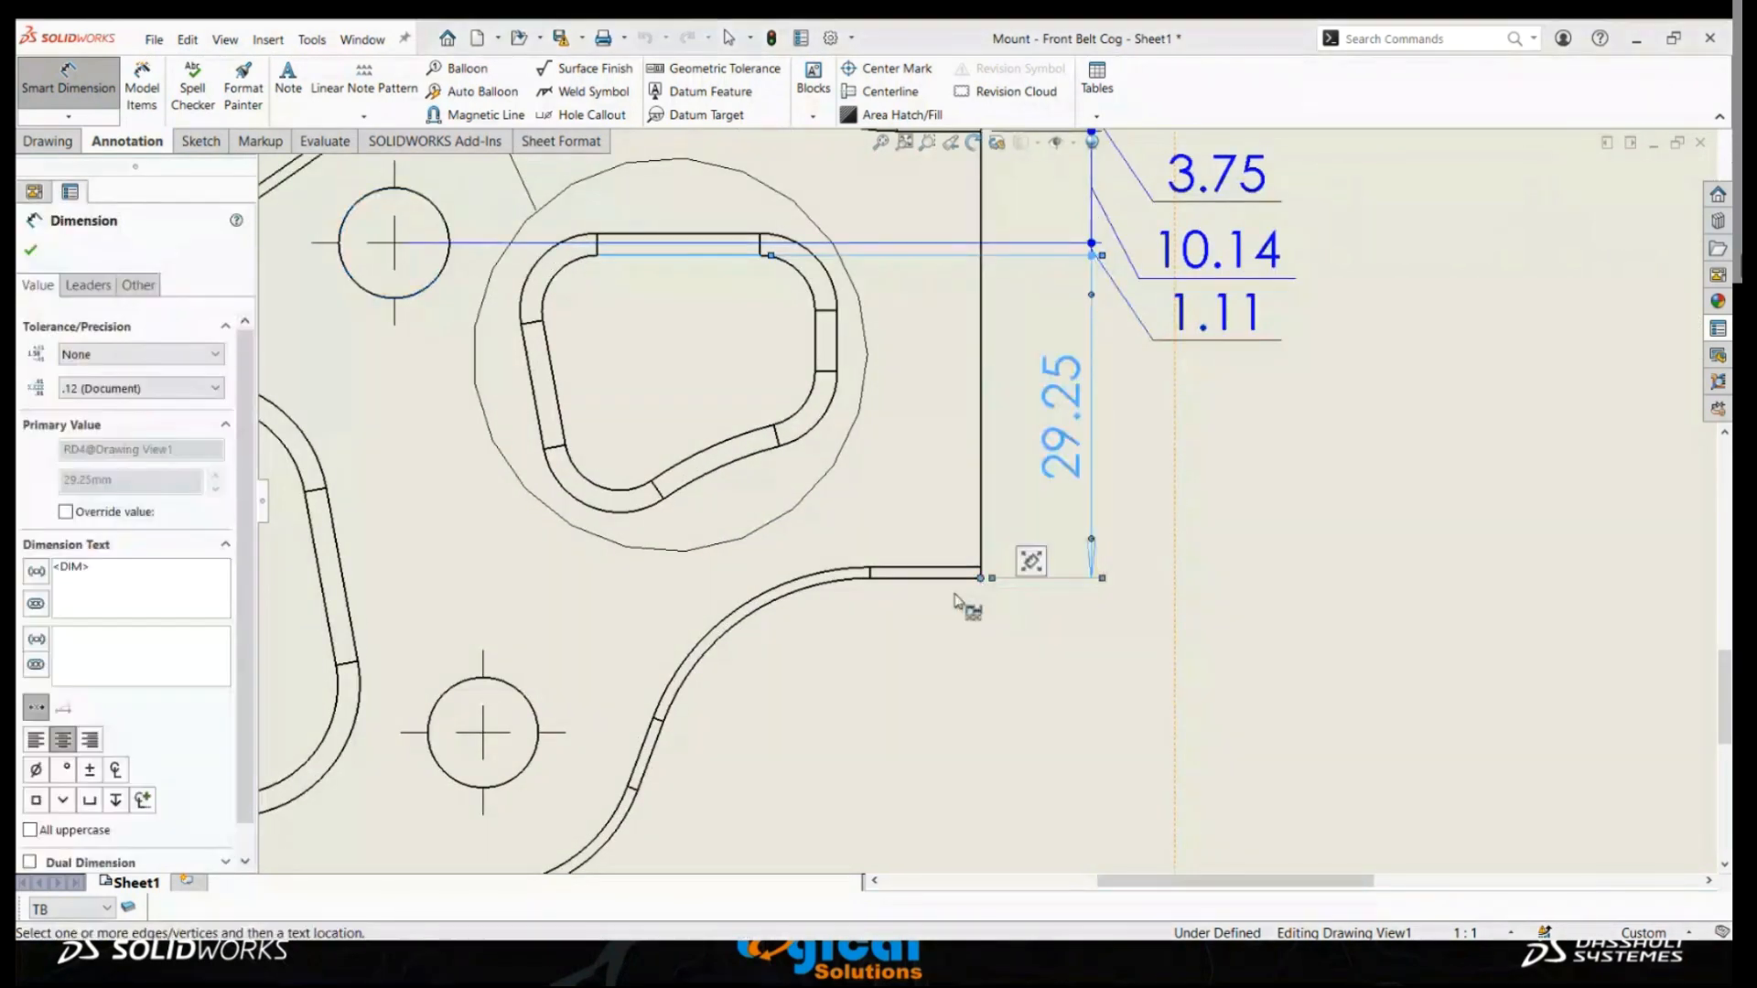
{"action": "scroll", "coordinate": [915, 641], "scroll_direction": "up", "scroll_amount": 3}
{"action": "scroll", "coordinate": [843, 641], "scroll_direction": "down", "scroll_amount": 4}
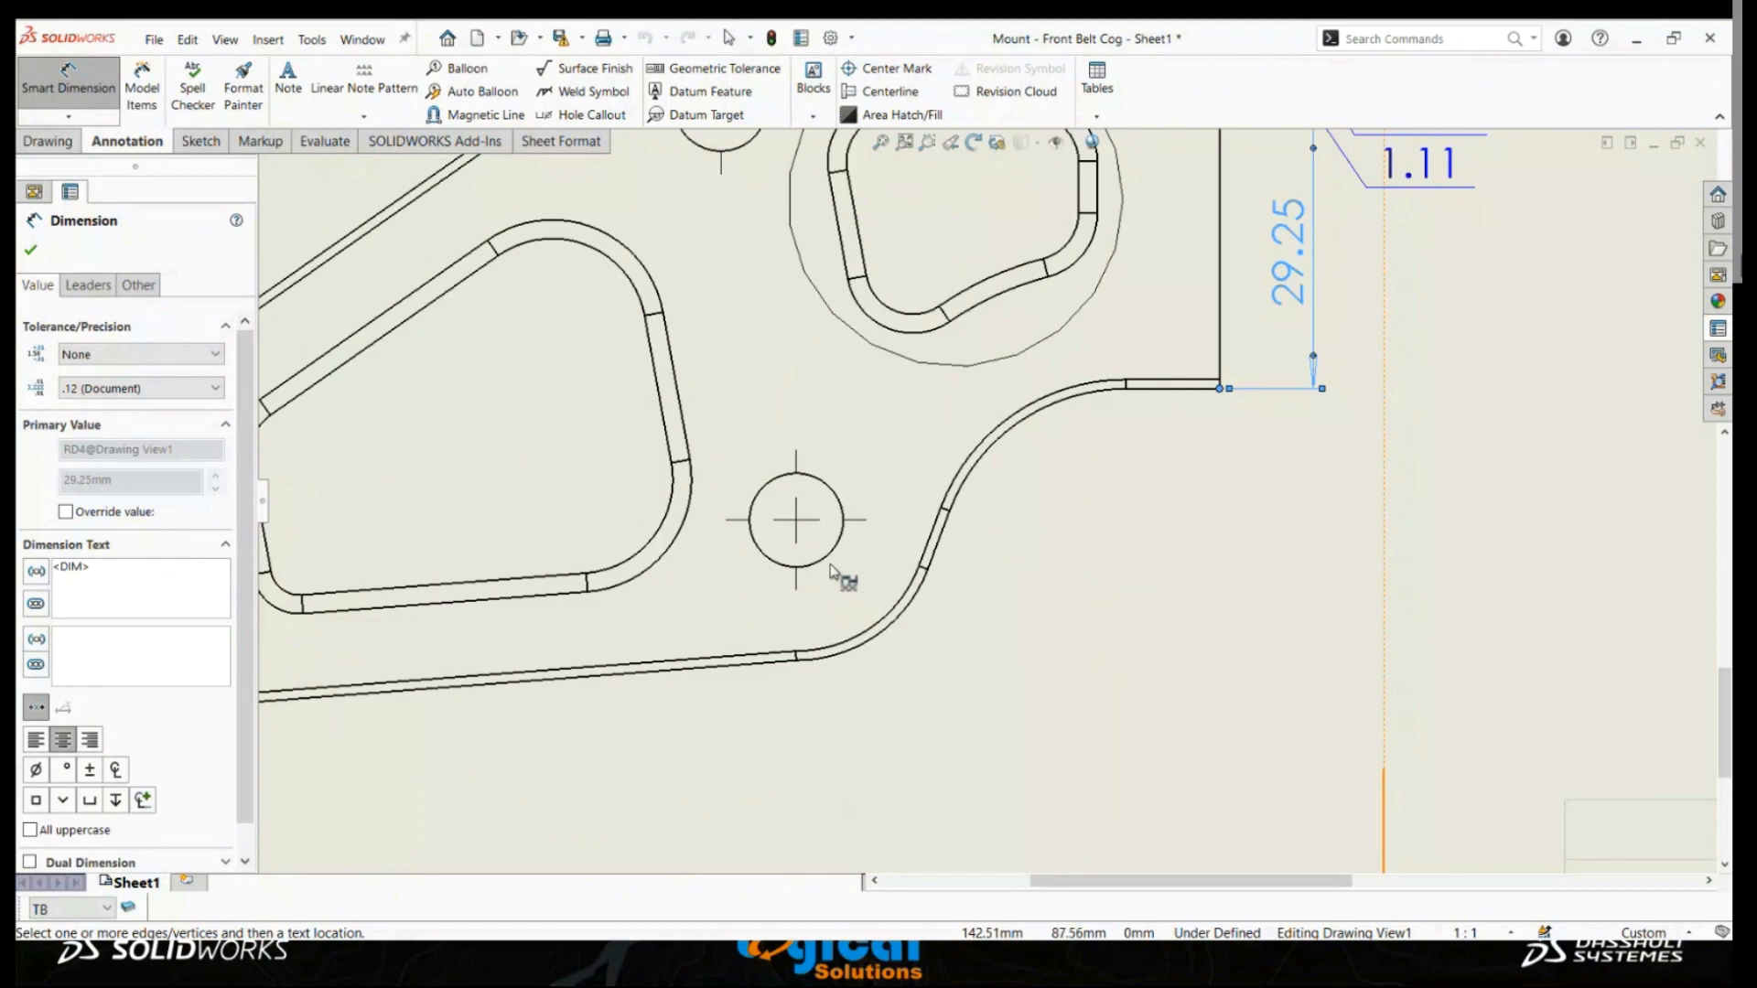
{"action": "left_click", "coordinate": [829, 557]}
{"action": "left_click", "coordinate": [797, 662]}
{"action": "key", "text": "f"}
{"action": "key", "text": "Escape"}
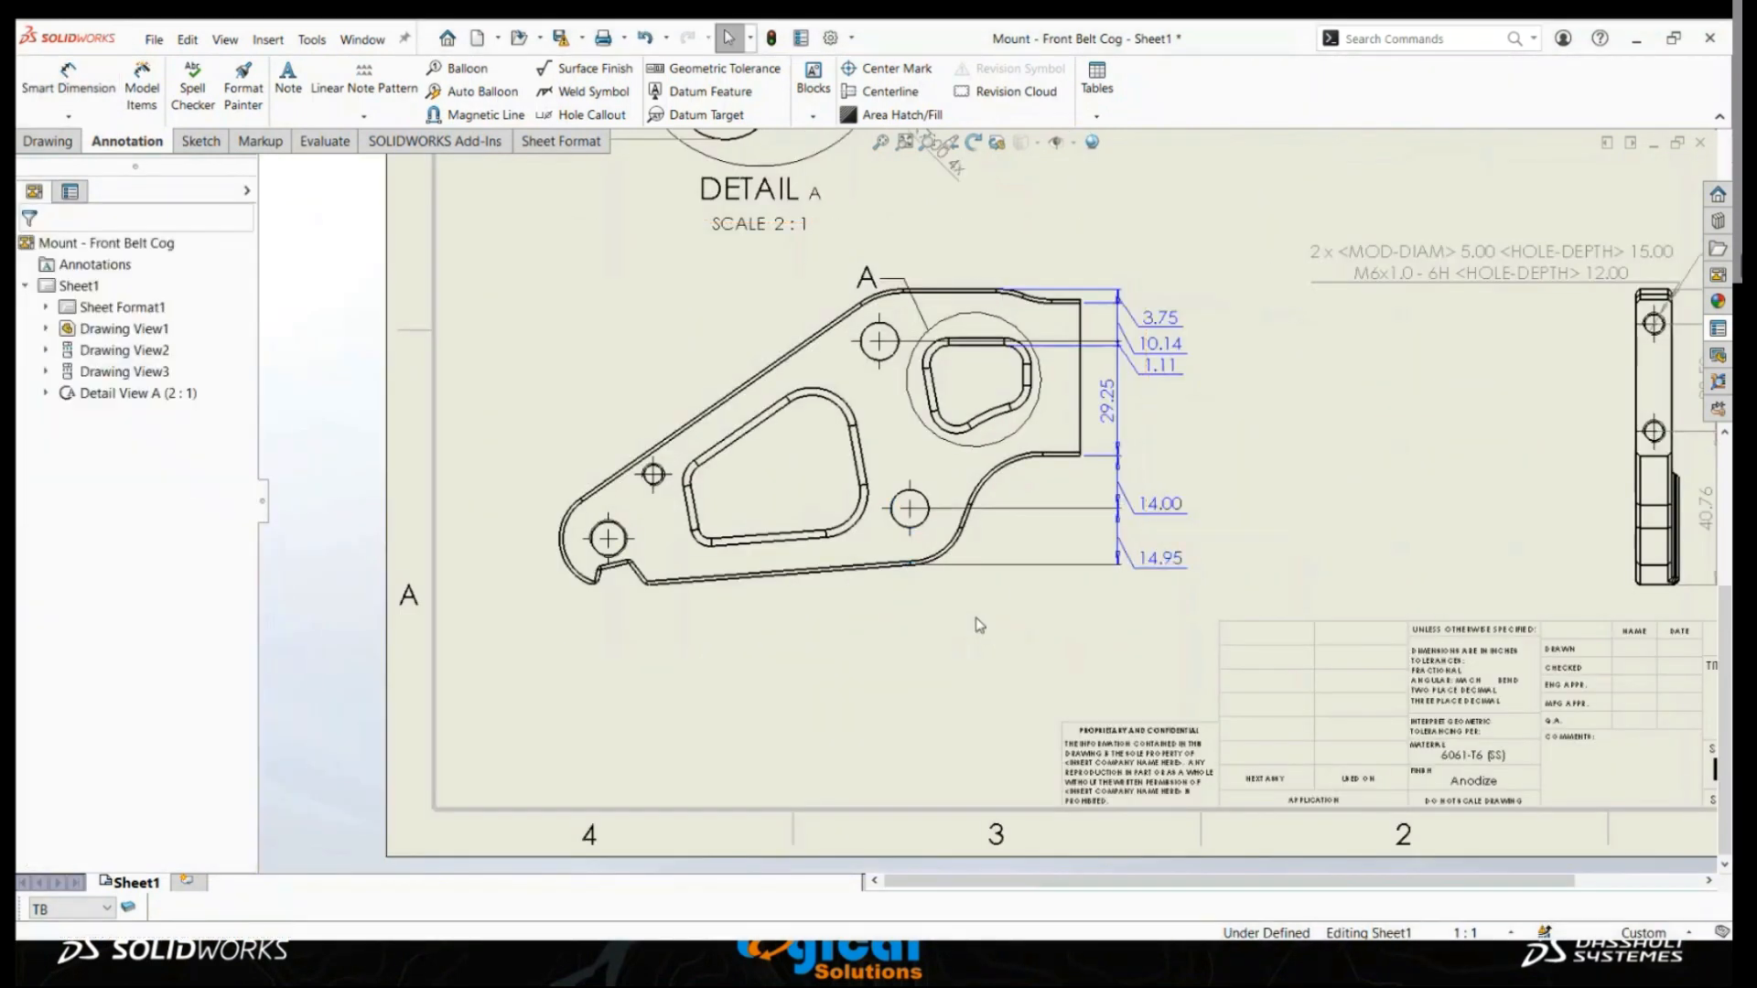
Start a horizontal dimension chain below the front view from the plate's right edge to the lower hole and on to the upper hole.
{"action": "left_click", "coordinate": [85, 122]}
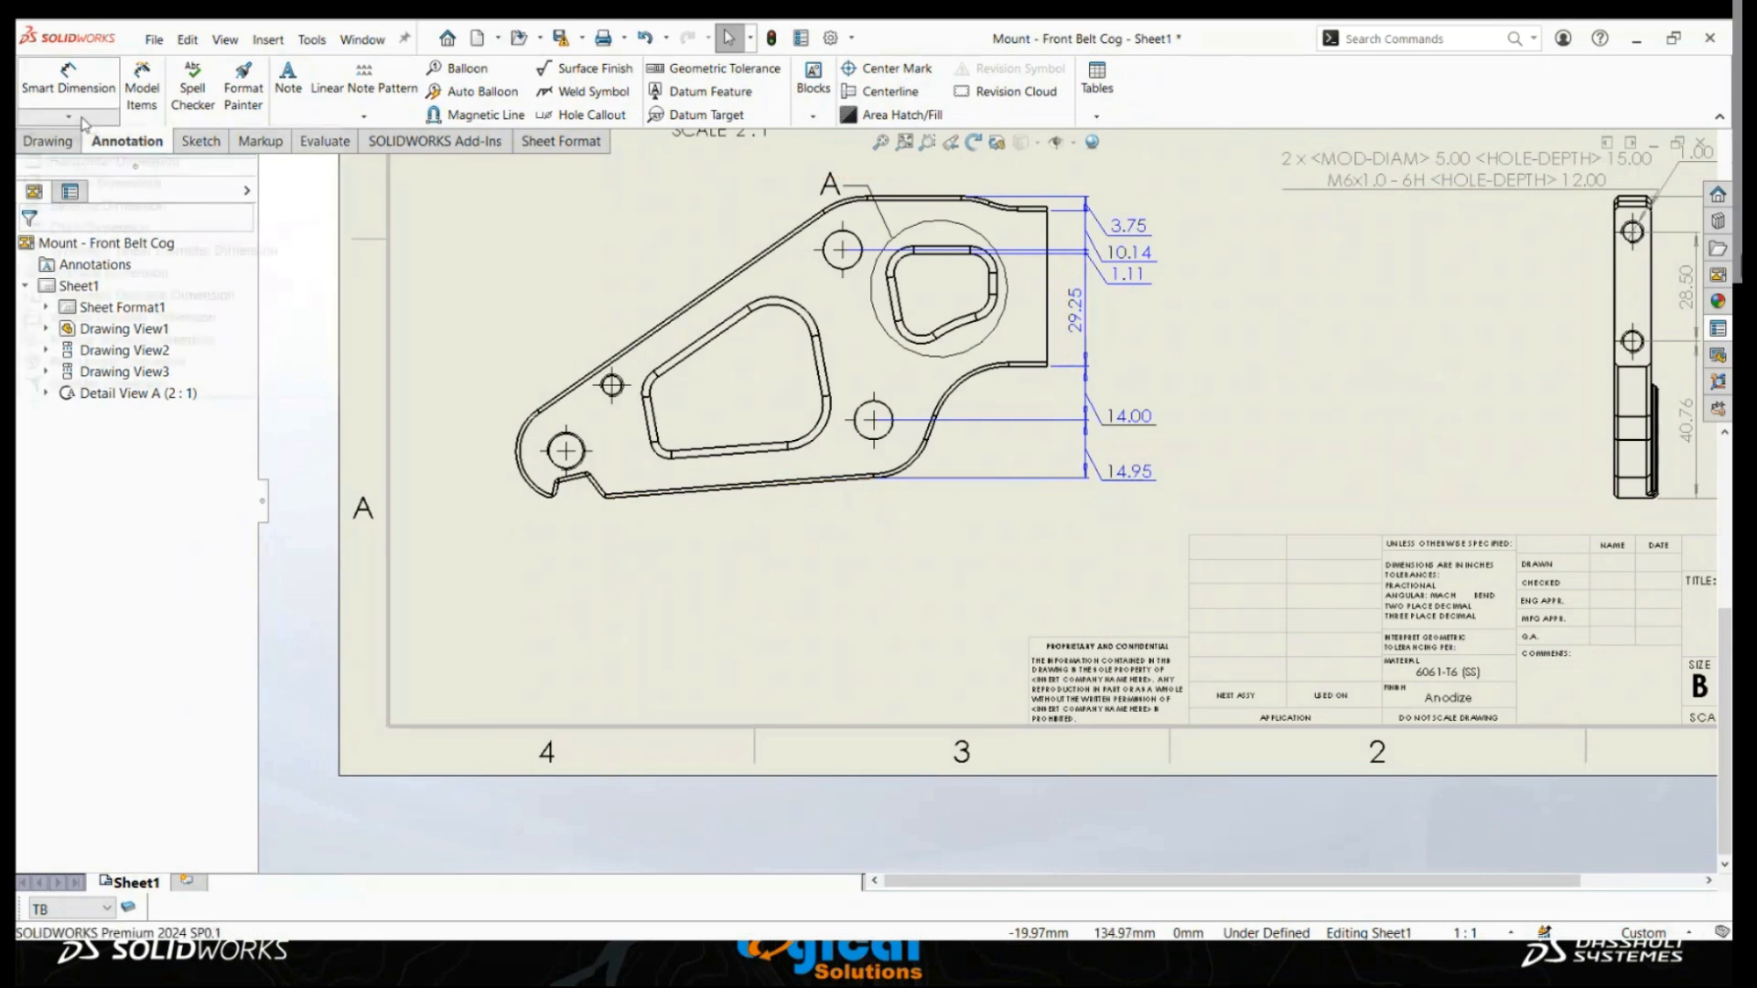
{"action": "left_click", "coordinate": [111, 228]}
{"action": "scroll", "coordinate": [1070, 379], "scroll_direction": "down", "scroll_amount": 5}
{"action": "left_click", "coordinate": [1026, 345]}
{"action": "left_click", "coordinate": [622, 516]}
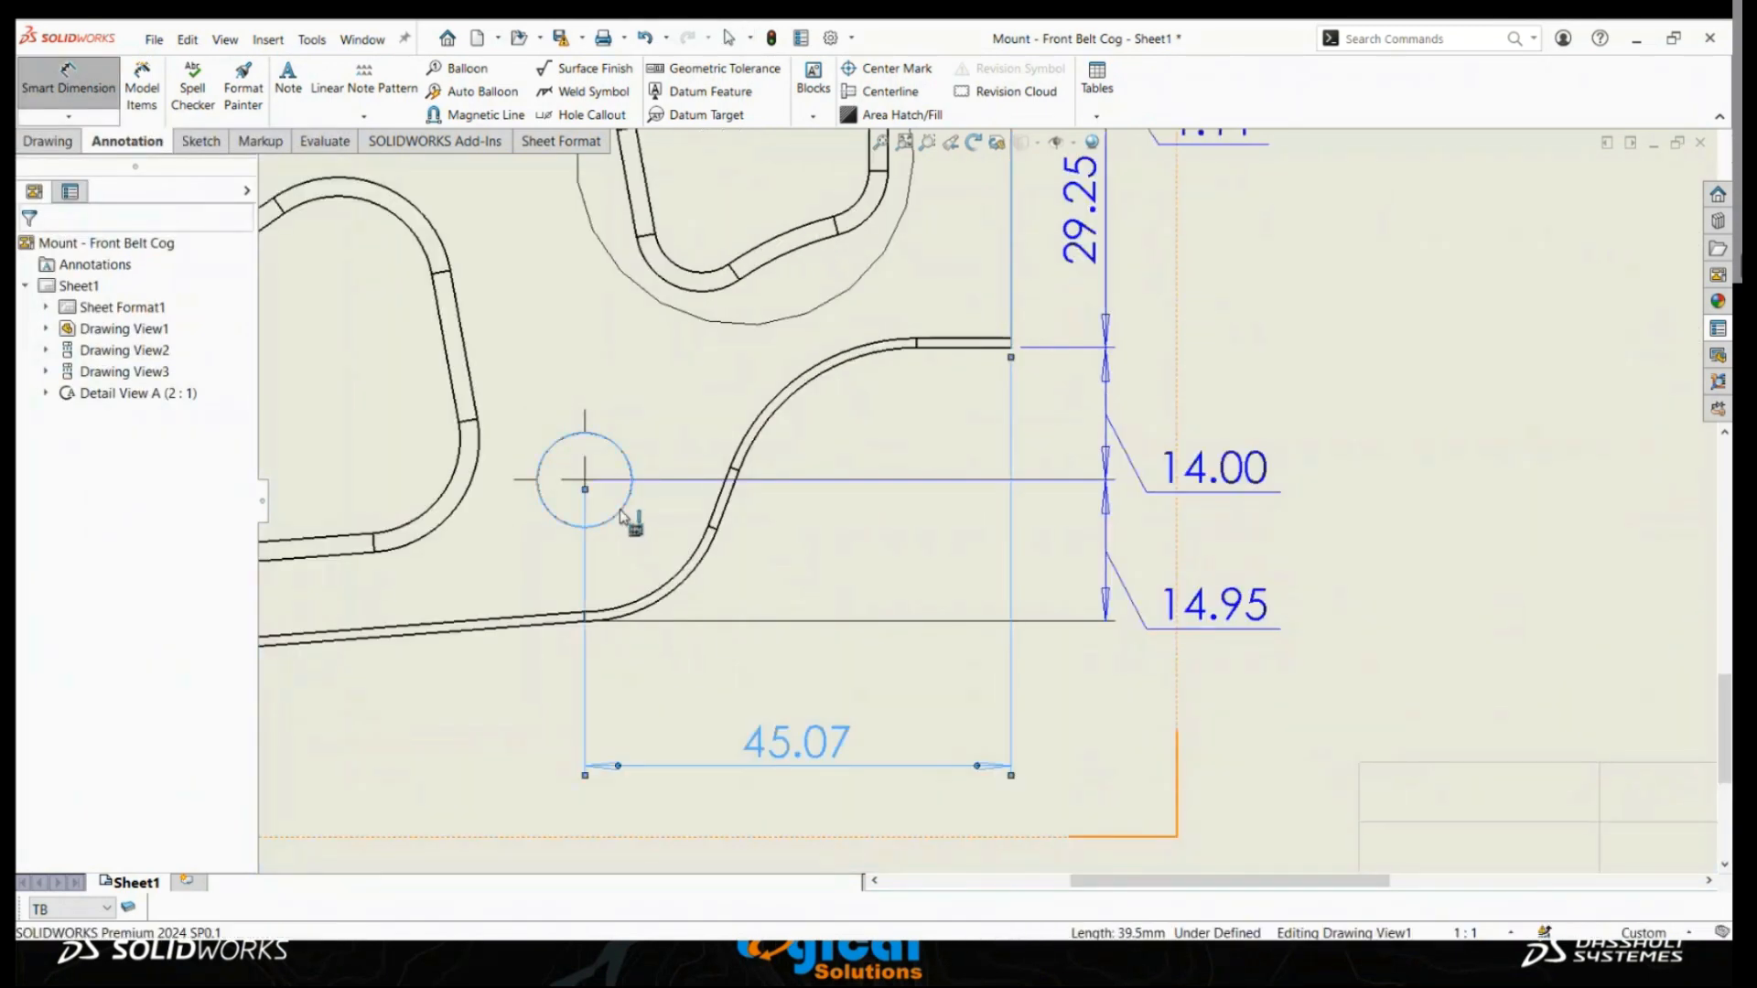
{"action": "scroll", "coordinate": [628, 520], "scroll_direction": "up", "scroll_amount": 6}
{"action": "scroll", "coordinate": [521, 537], "scroll_direction": "down", "scroll_amount": 2}
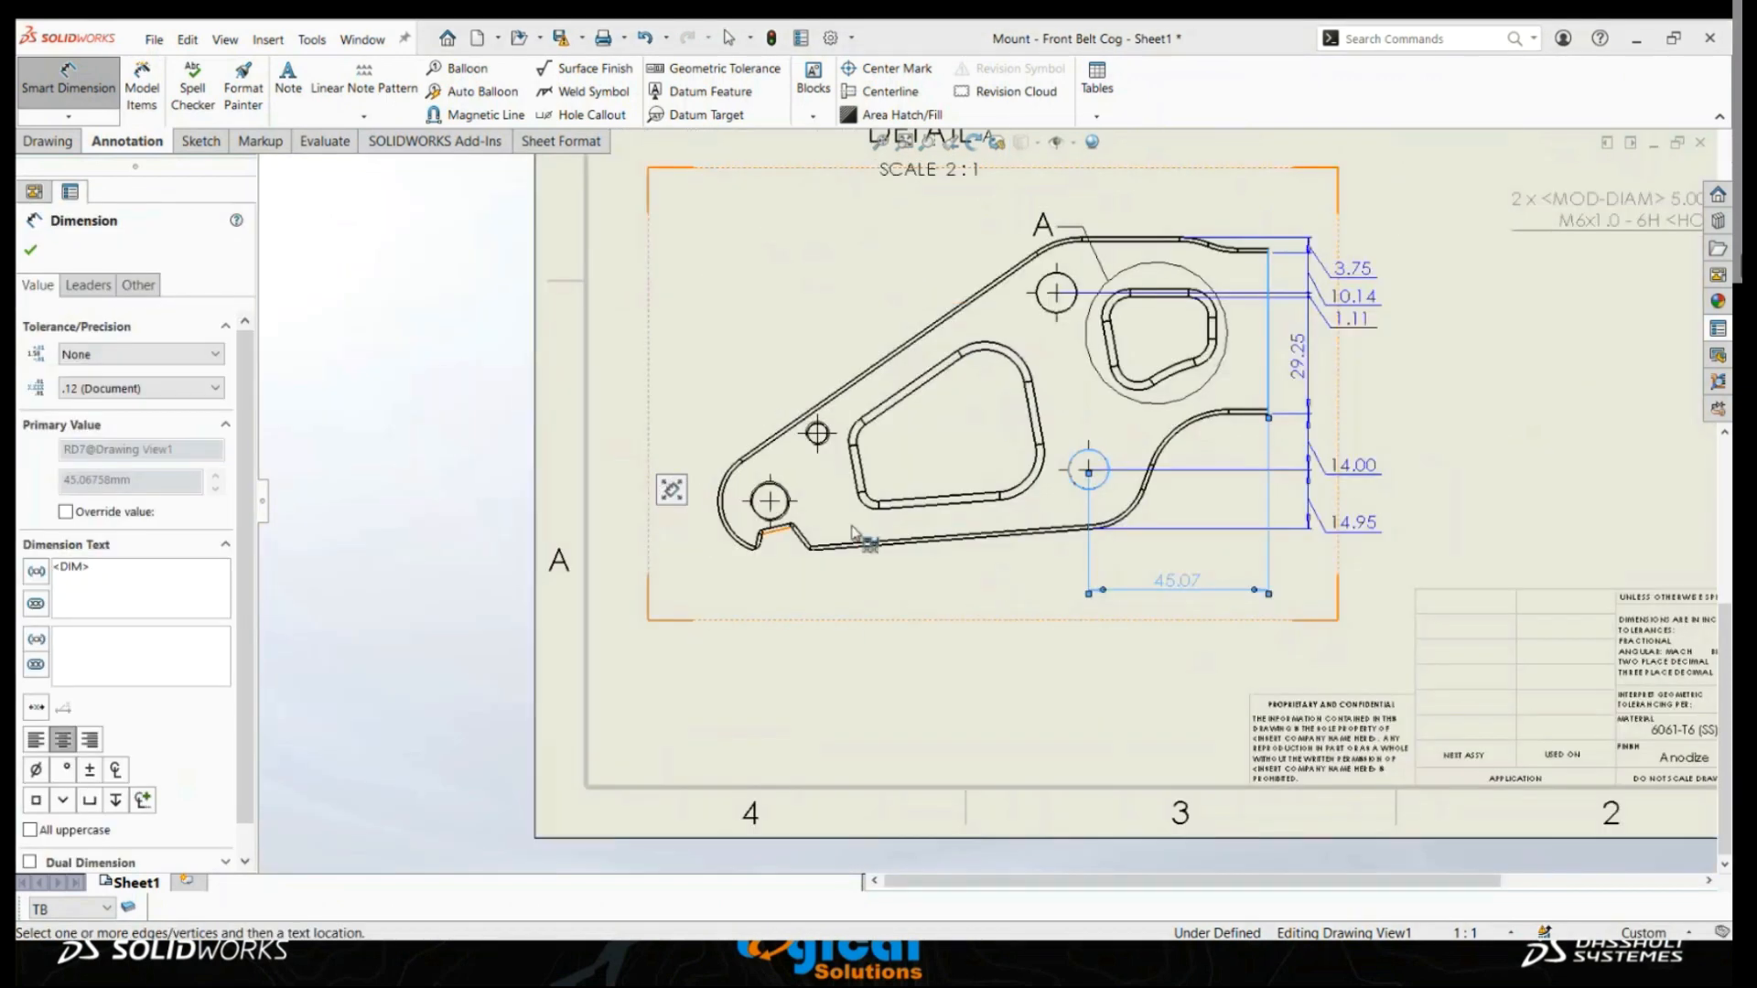
{"action": "left_click", "coordinate": [1067, 310]}
{"action": "left_click", "coordinate": [1088, 490]}
{"action": "left_click", "coordinate": [1092, 638]}
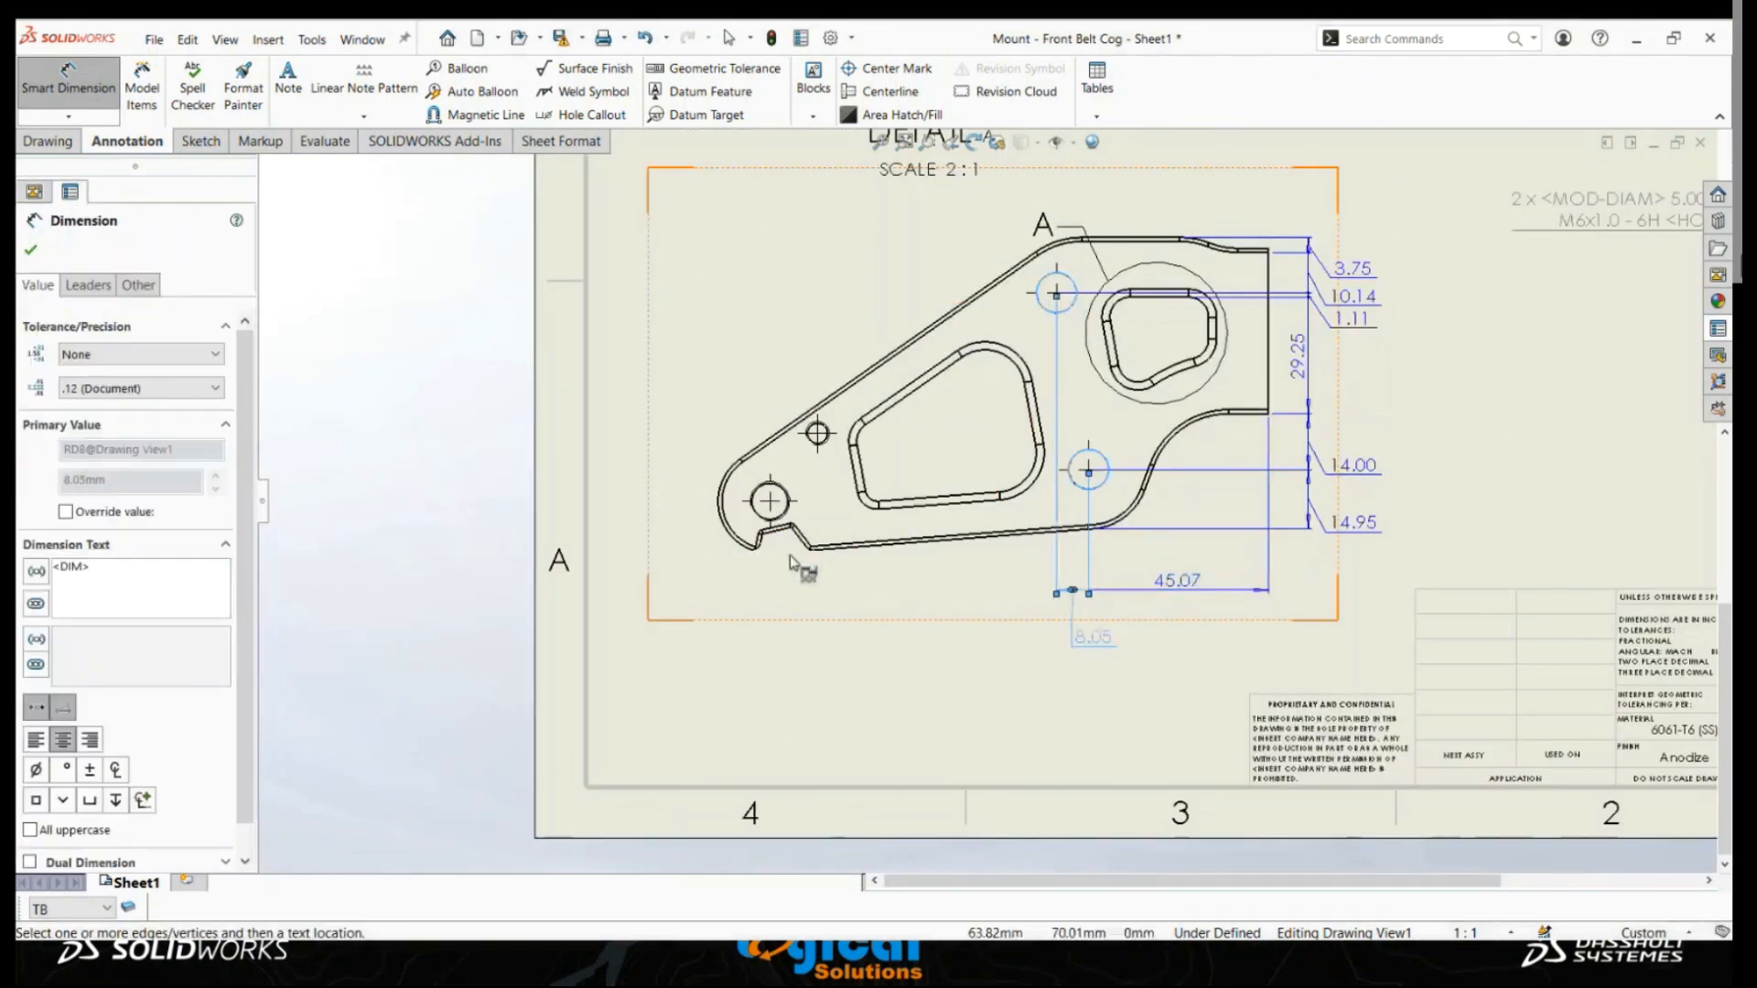
Extend the horizontal chain to the hole at the plate's left end and the hook tip beside the notch, and finish dimensioning.
{"action": "scroll", "coordinate": [787, 549], "scroll_direction": "down", "scroll_amount": 2}
{"action": "left_click", "coordinate": [821, 503]}
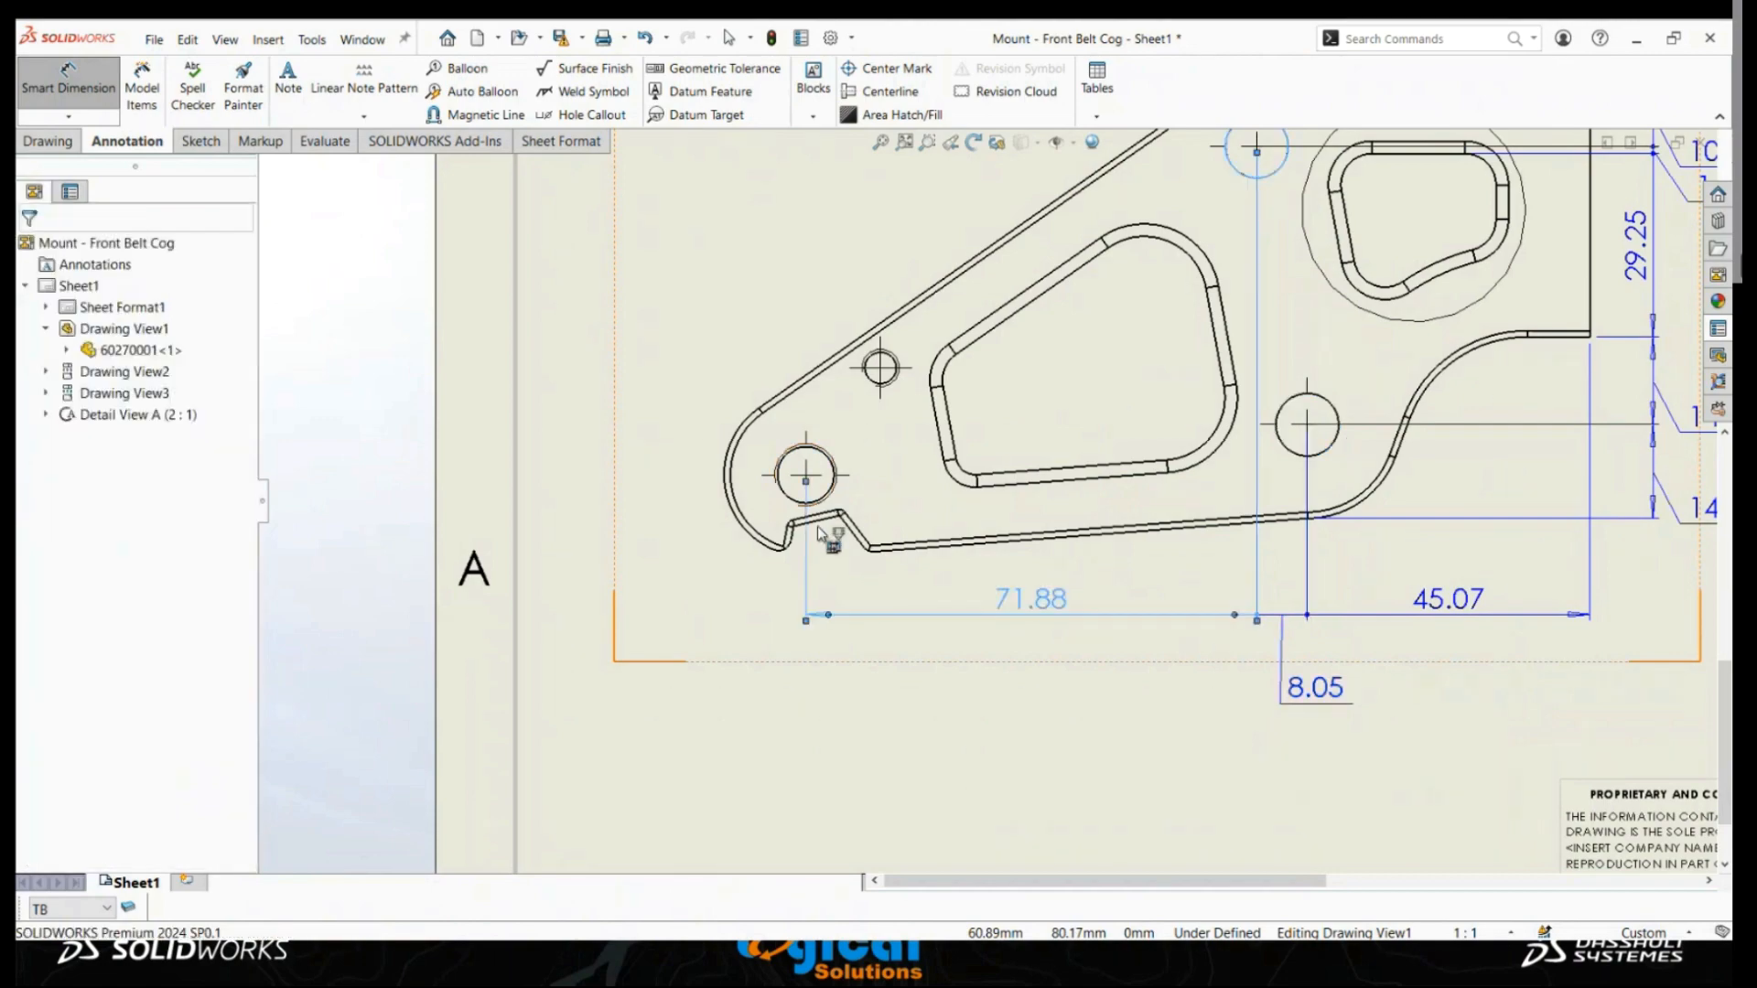
{"action": "left_click", "coordinate": [813, 531]}
{"action": "left_click", "coordinate": [783, 547]}
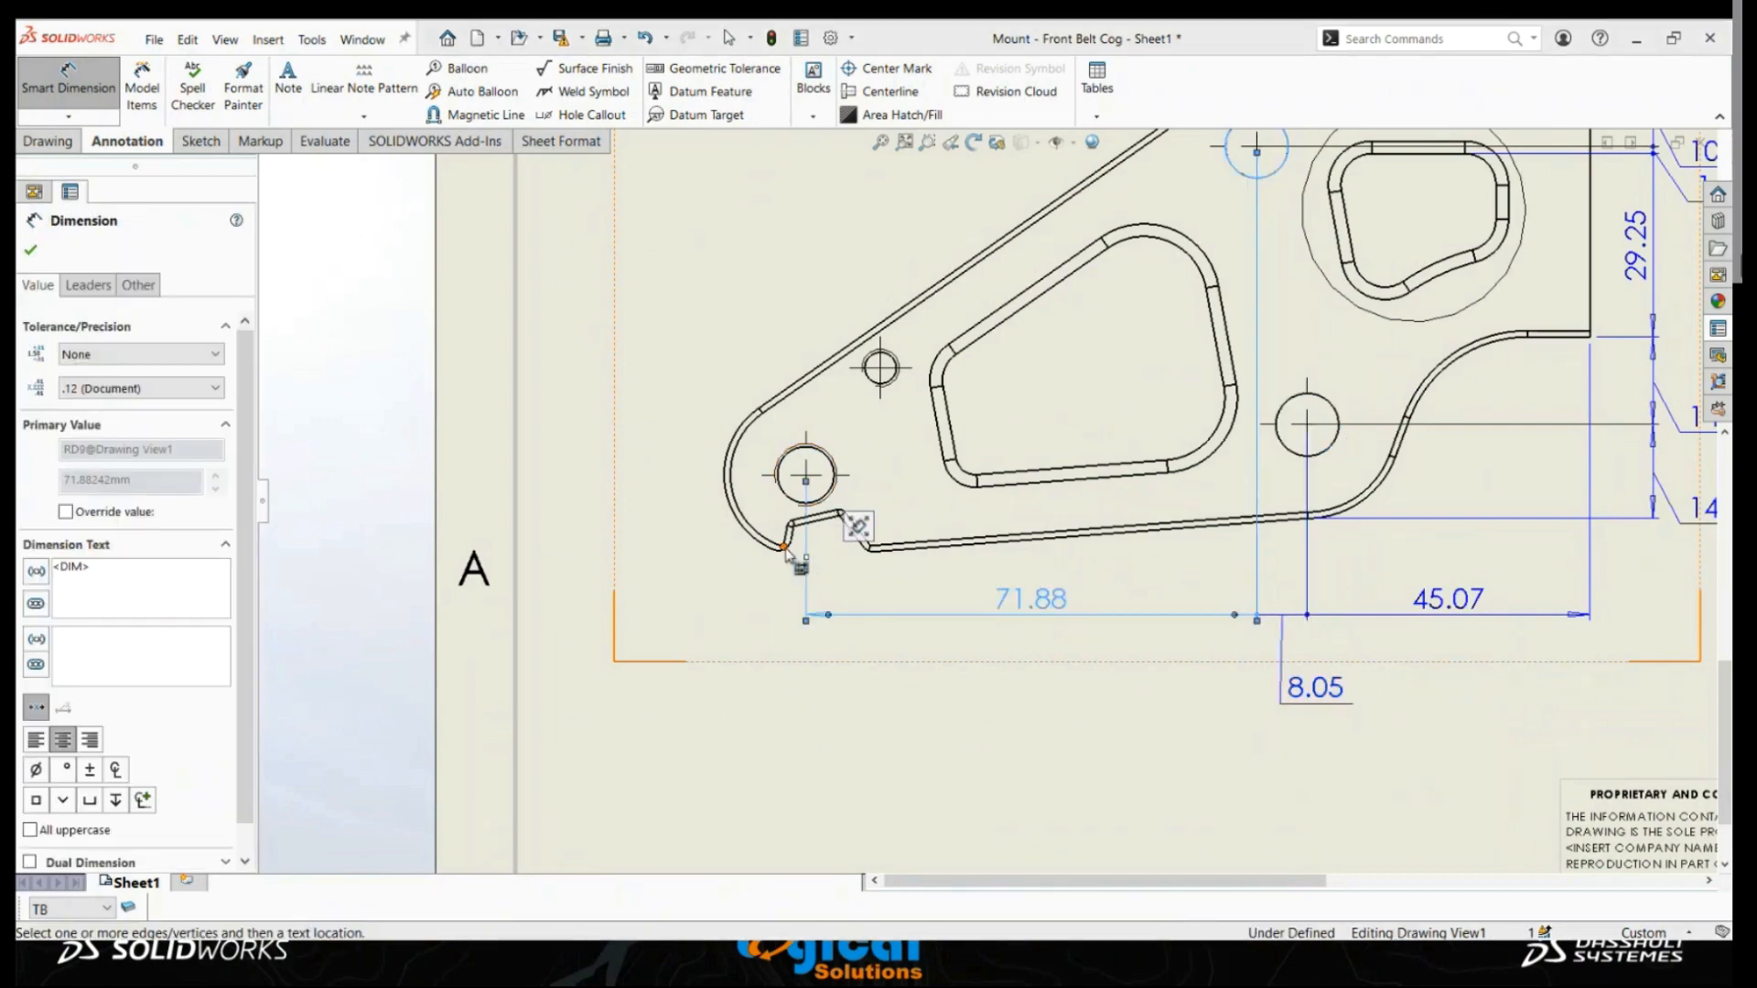
{"action": "left_click", "coordinate": [803, 504]}
{"action": "left_click", "coordinate": [793, 570]}
{"action": "key", "text": "Escape"}
{"action": "scroll", "coordinate": [981, 559], "scroll_direction": "up", "scroll_amount": 3}
{"action": "scroll", "coordinate": [1400, 502], "scroll_direction": "down", "scroll_amount": 2}
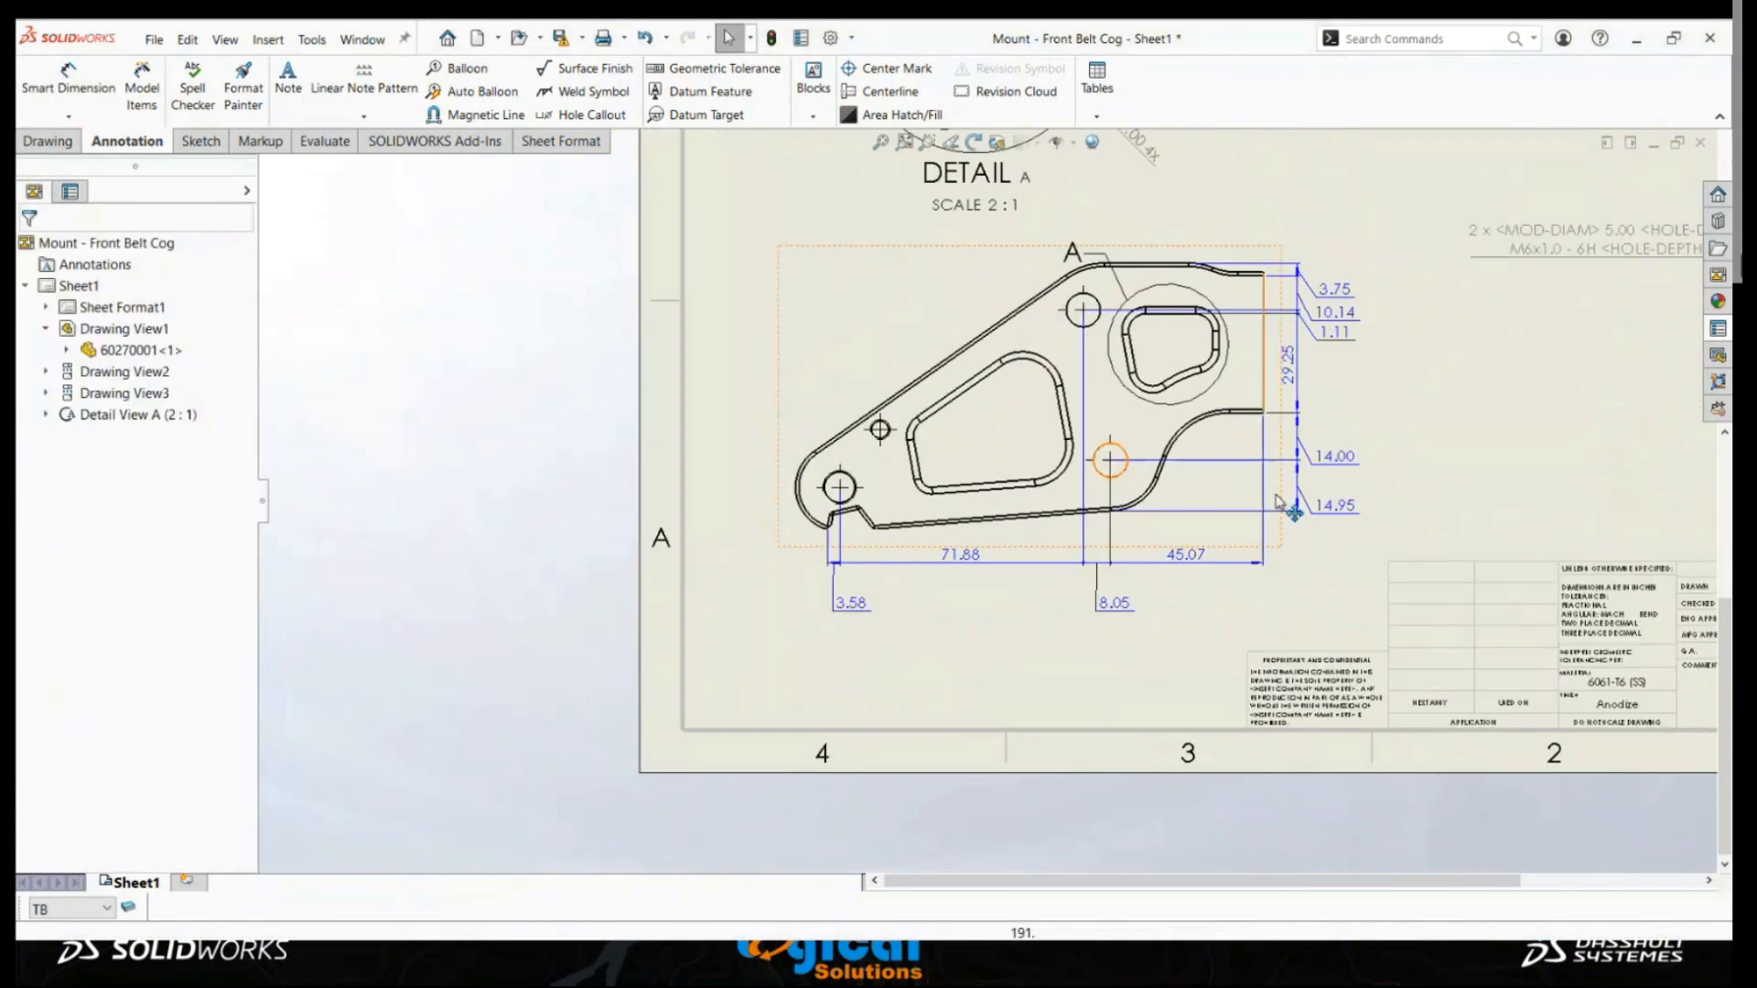
Review the chain dimension and collinearity options for linear dimensions in the document properties, and close the options.
{"action": "scroll", "coordinate": [1369, 473], "scroll_direction": "up", "scroll_amount": 1}
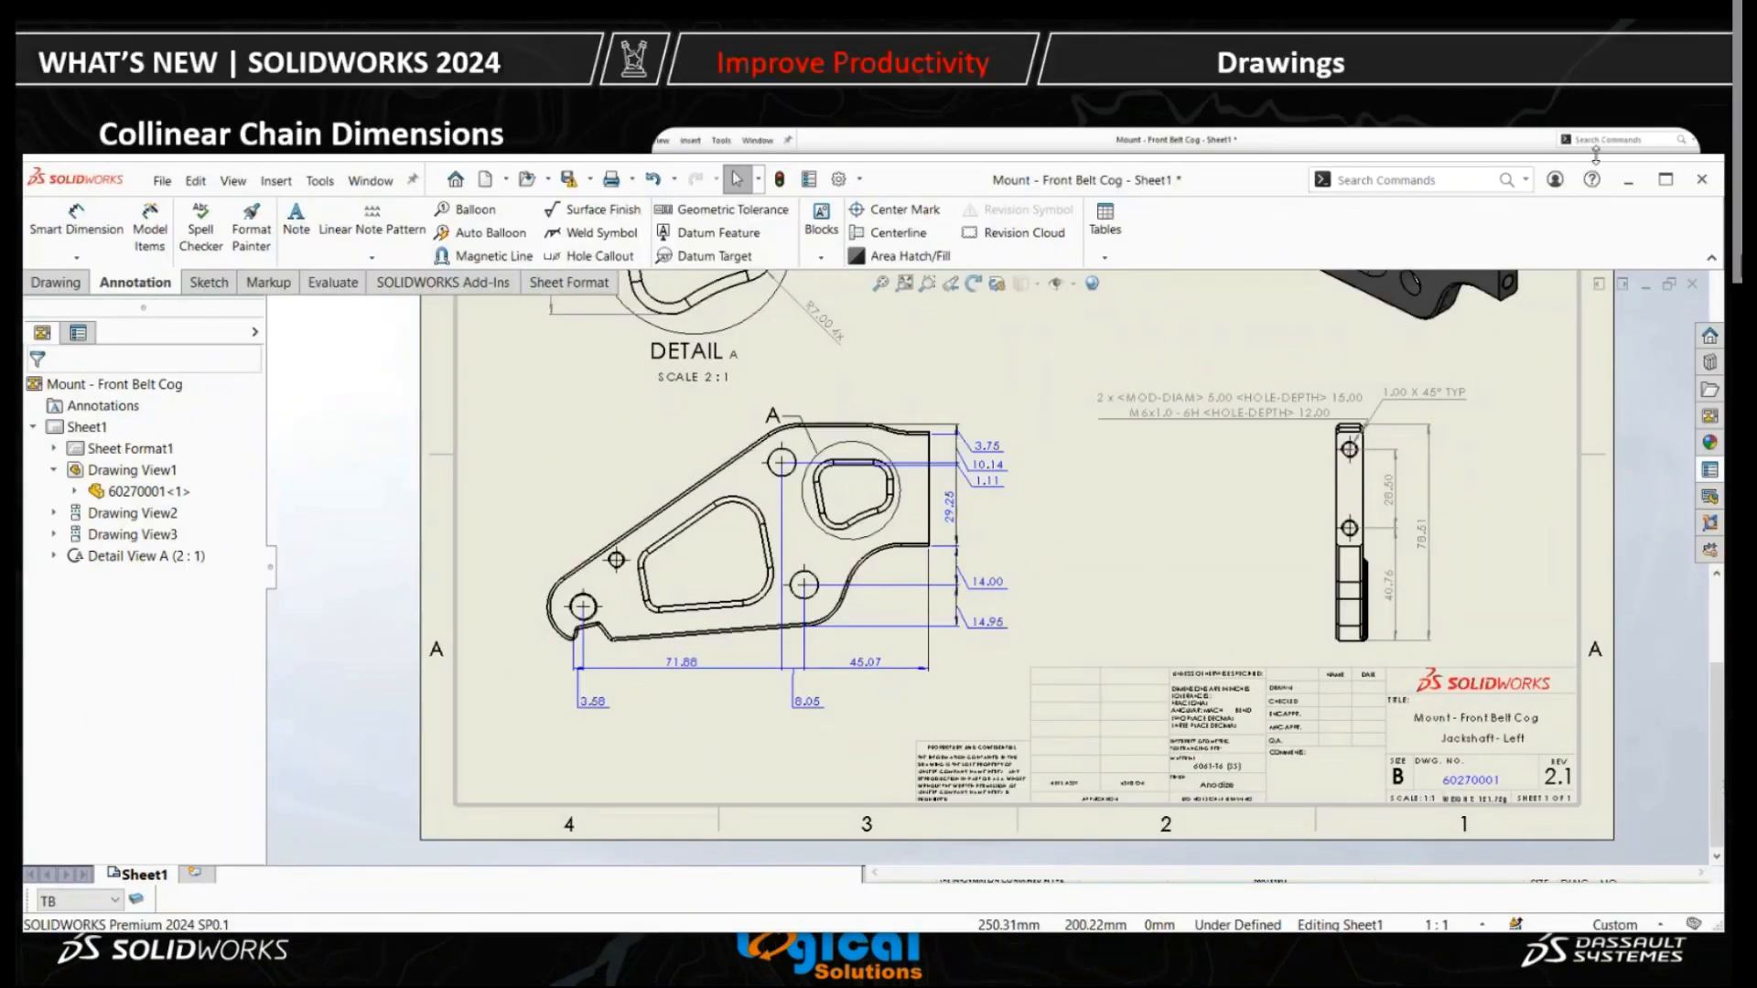
{"action": "left_click", "coordinate": [838, 106]}
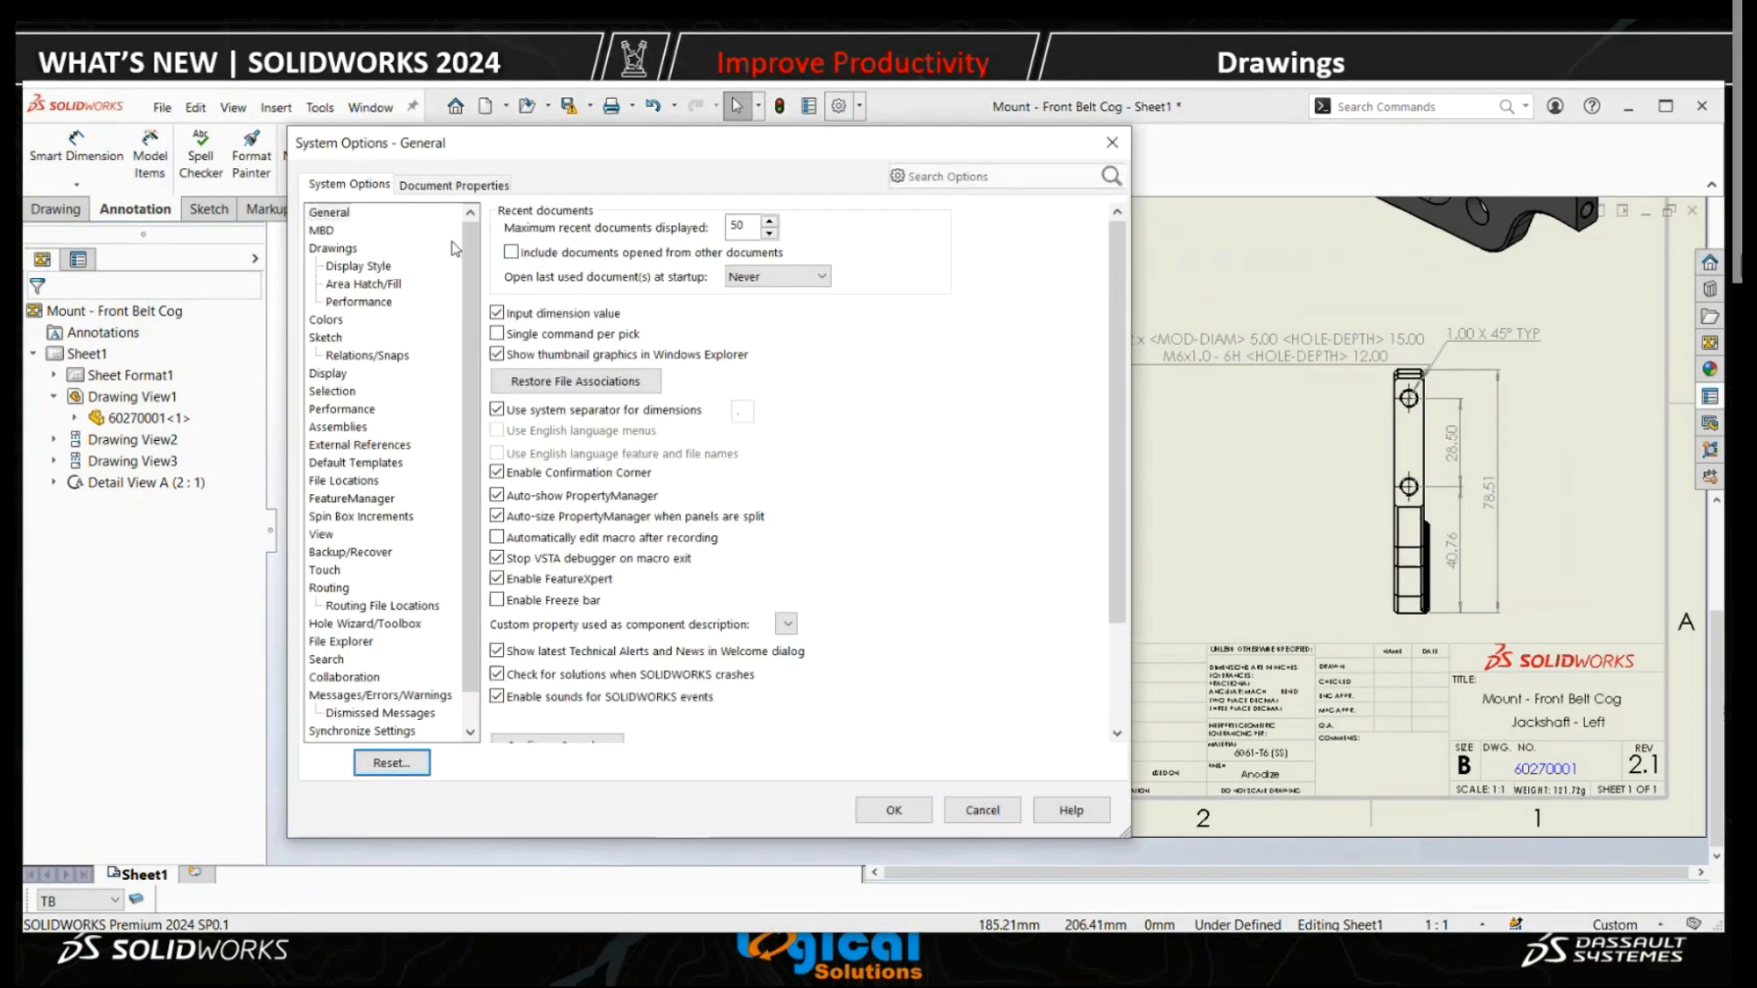
{"action": "left_click", "coordinate": [454, 185]}
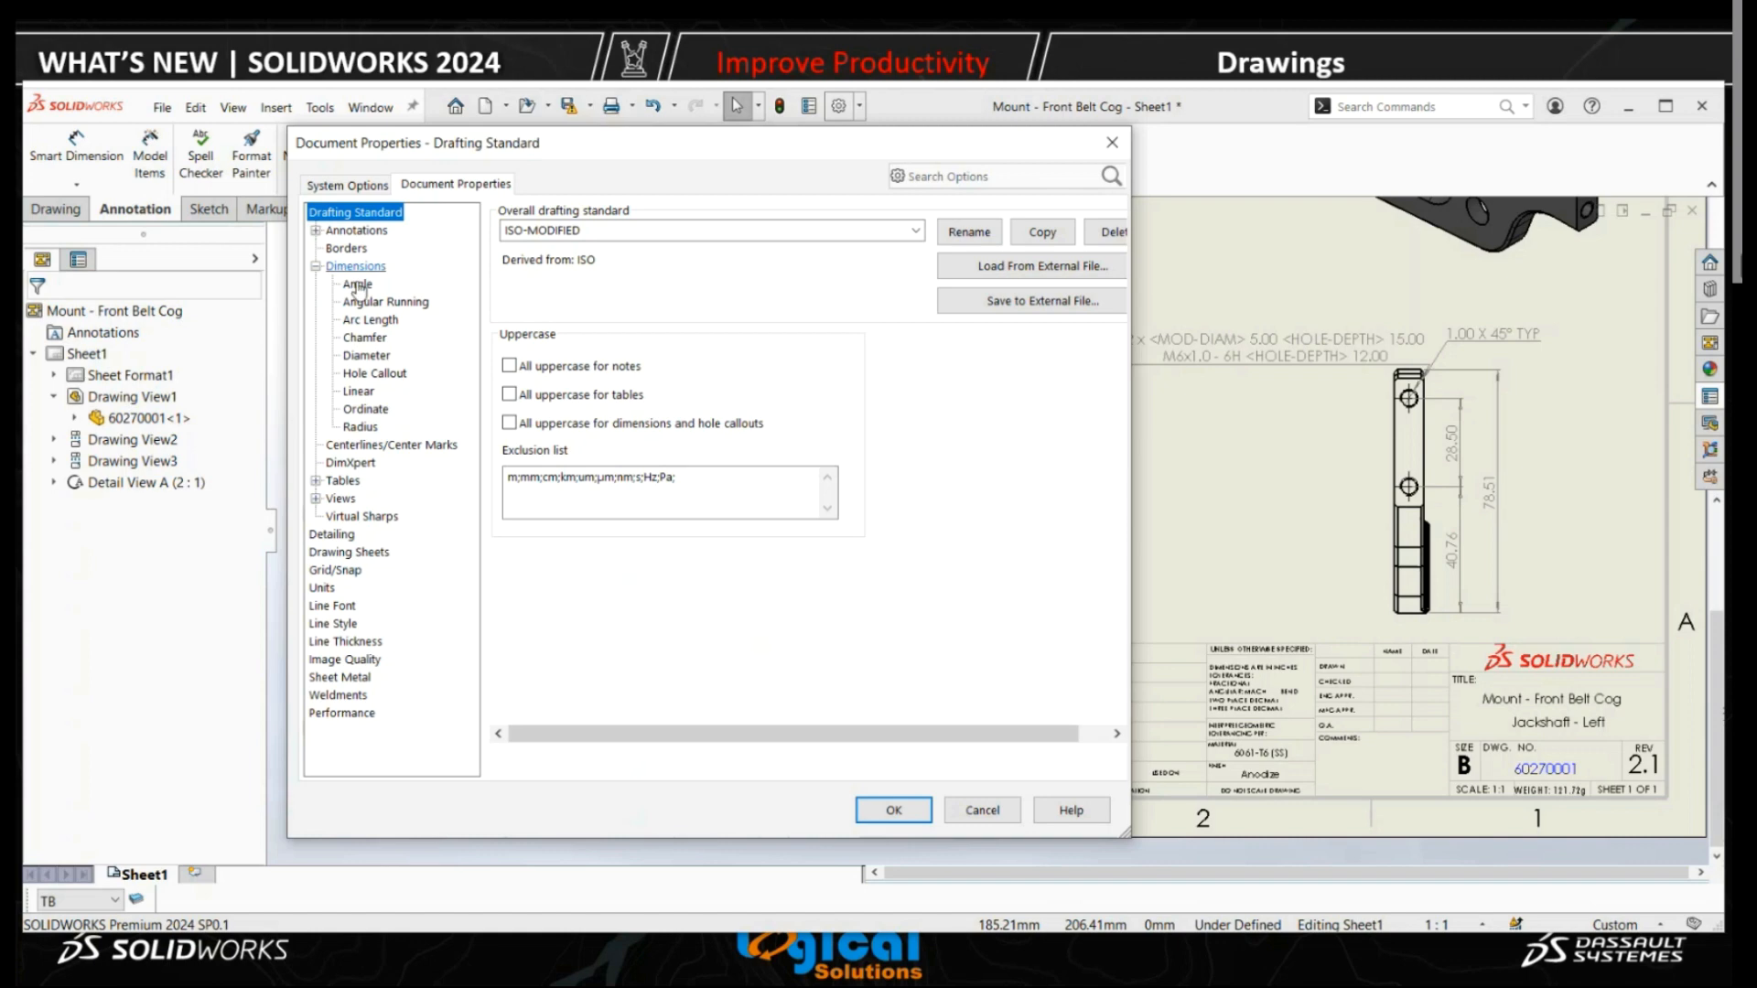
{"action": "left_click", "coordinate": [359, 392]}
{"action": "scroll", "coordinate": [1076, 541], "scroll_direction": "down", "scroll_amount": 3}
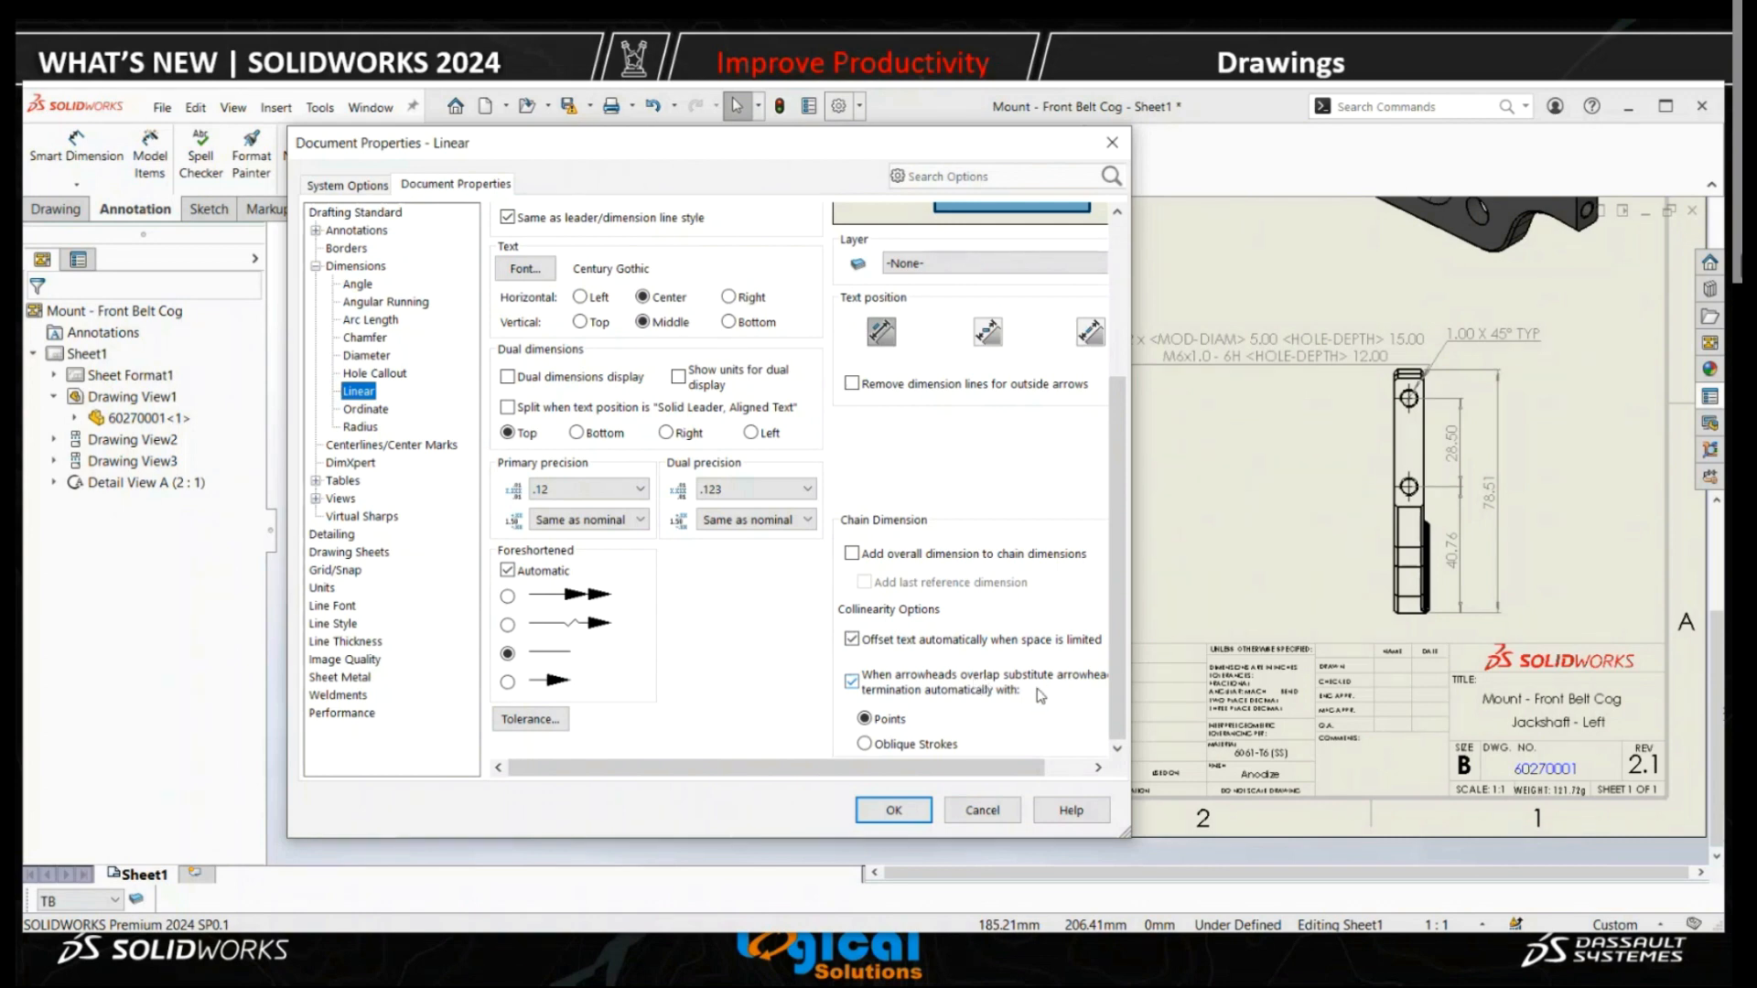
{"action": "left_click", "coordinate": [922, 812]}
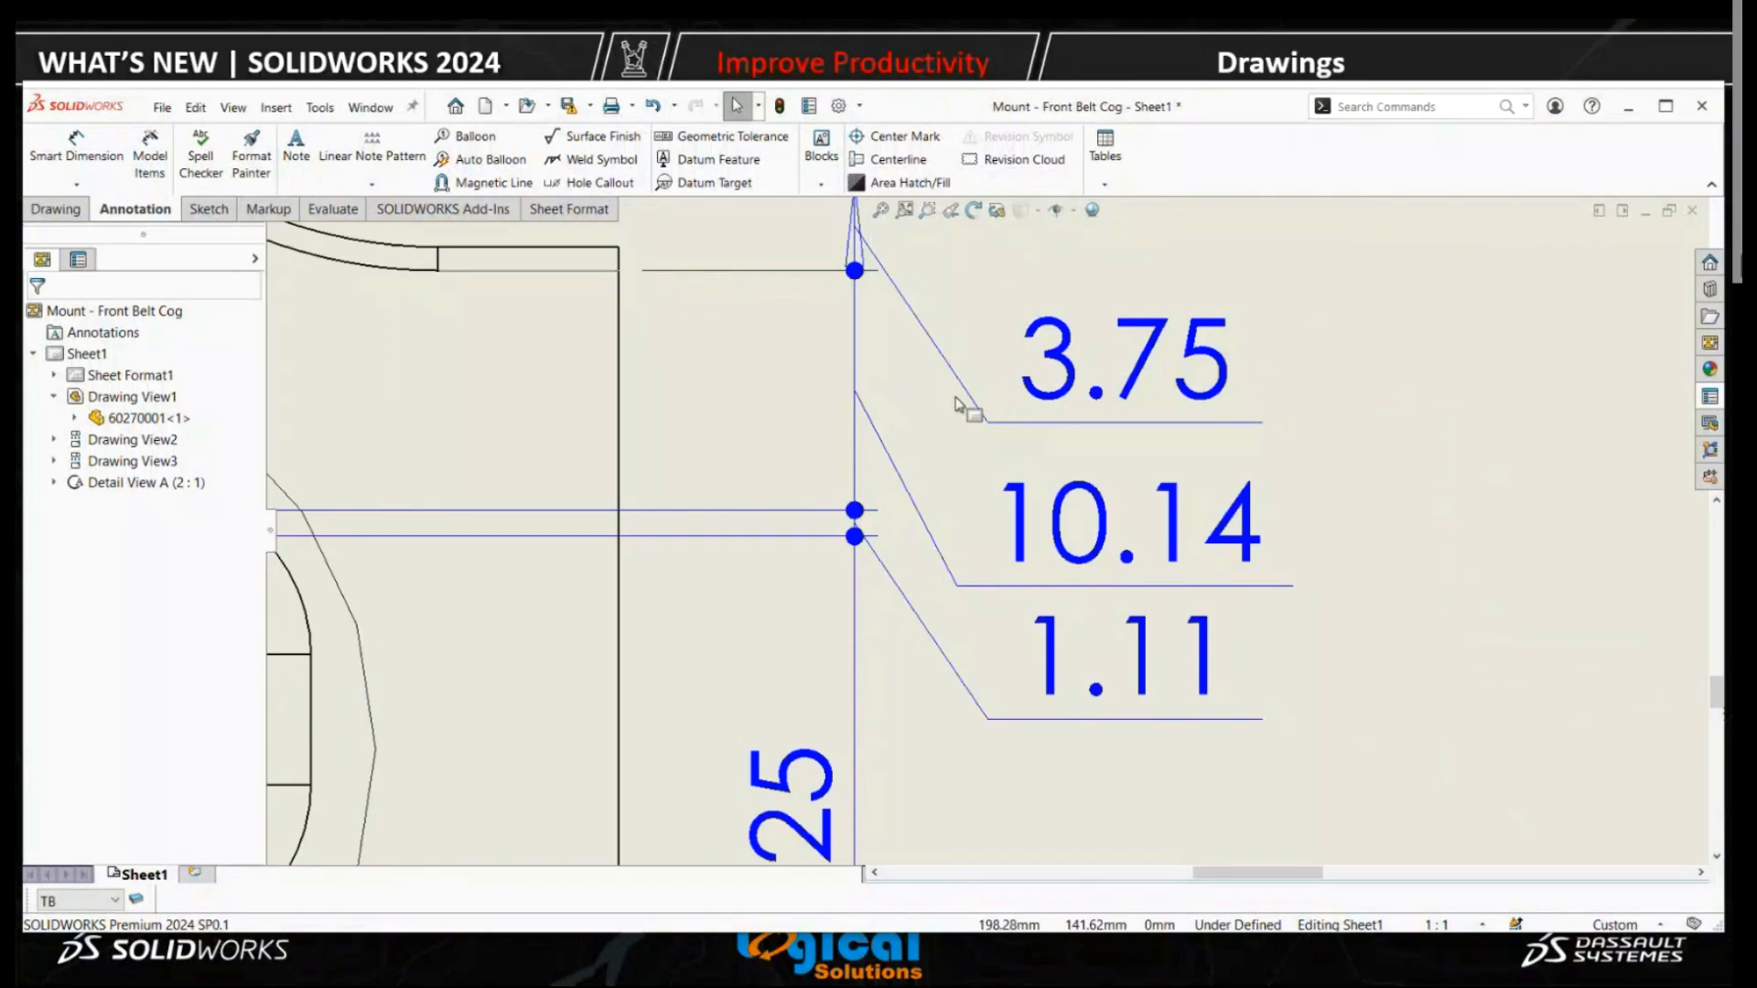
Examine the chained dimensions of the front view, including their offset text leaders and the point terminations where arrowheads overlap.
{"action": "scroll", "coordinate": [952, 426], "scroll_direction": "up", "scroll_amount": 2}
{"action": "scroll", "coordinate": [925, 553], "scroll_direction": "down", "scroll_amount": 3}
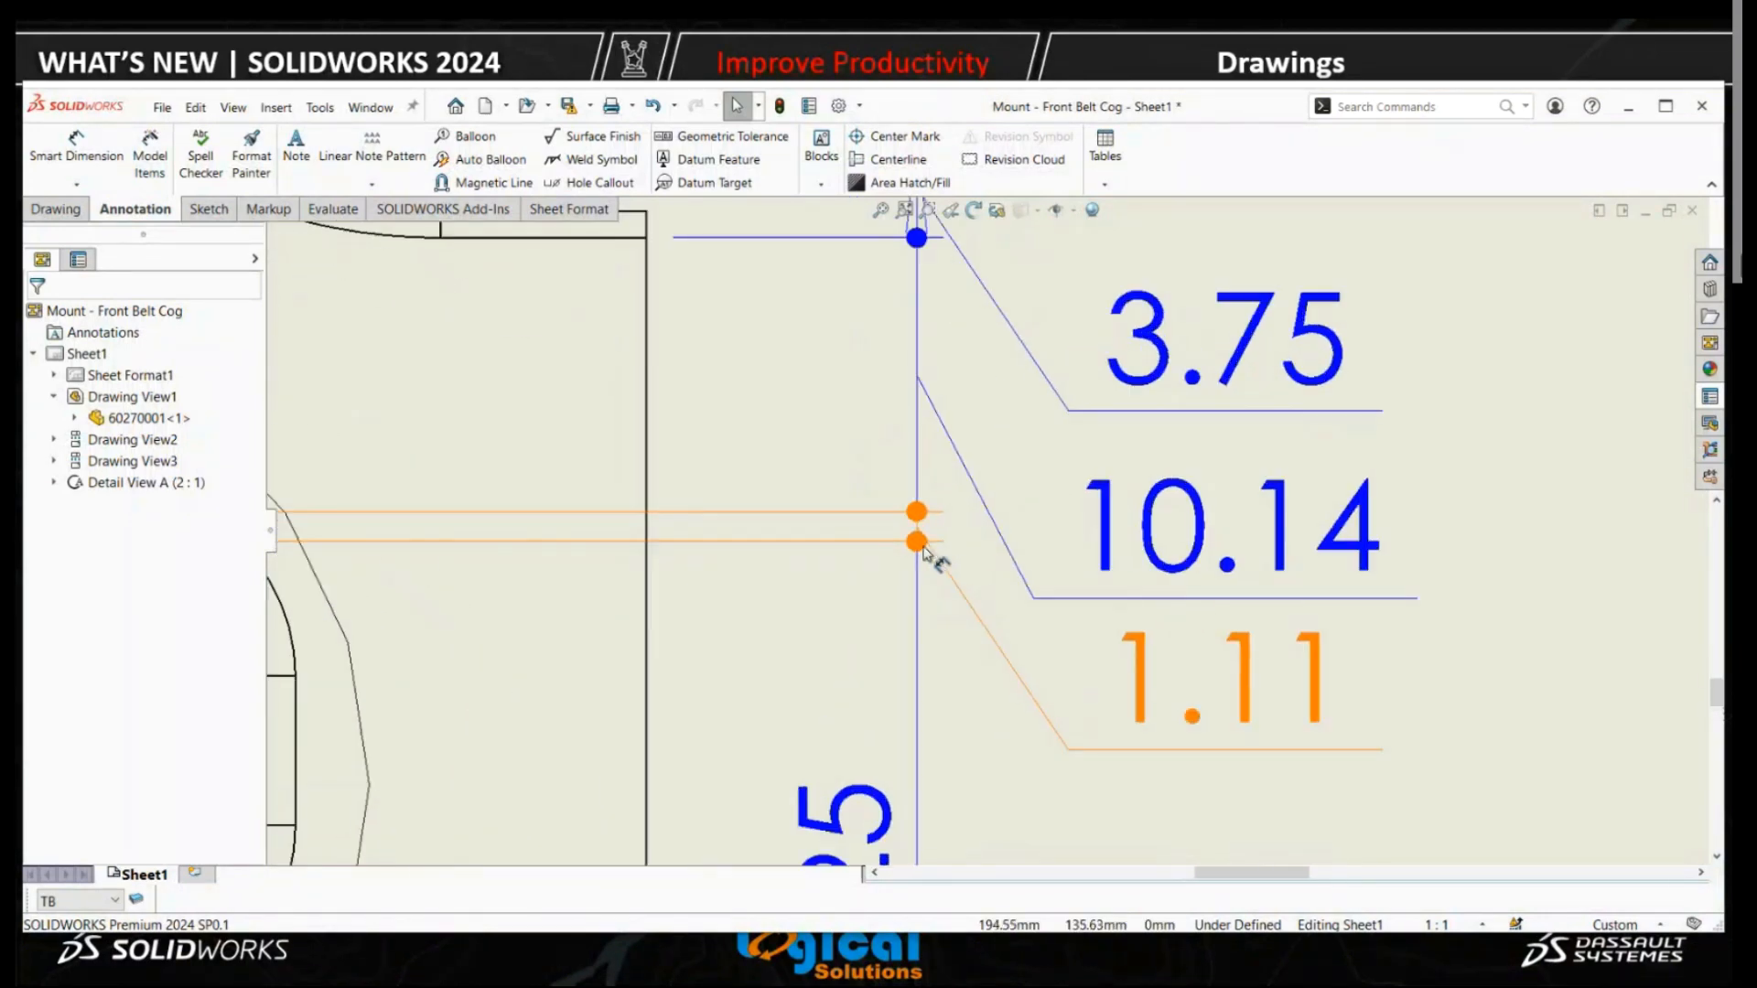
{"action": "scroll", "coordinate": [925, 553], "scroll_direction": "up", "scroll_amount": 3}
{"action": "scroll", "coordinate": [925, 553], "scroll_direction": "up", "scroll_amount": 3}
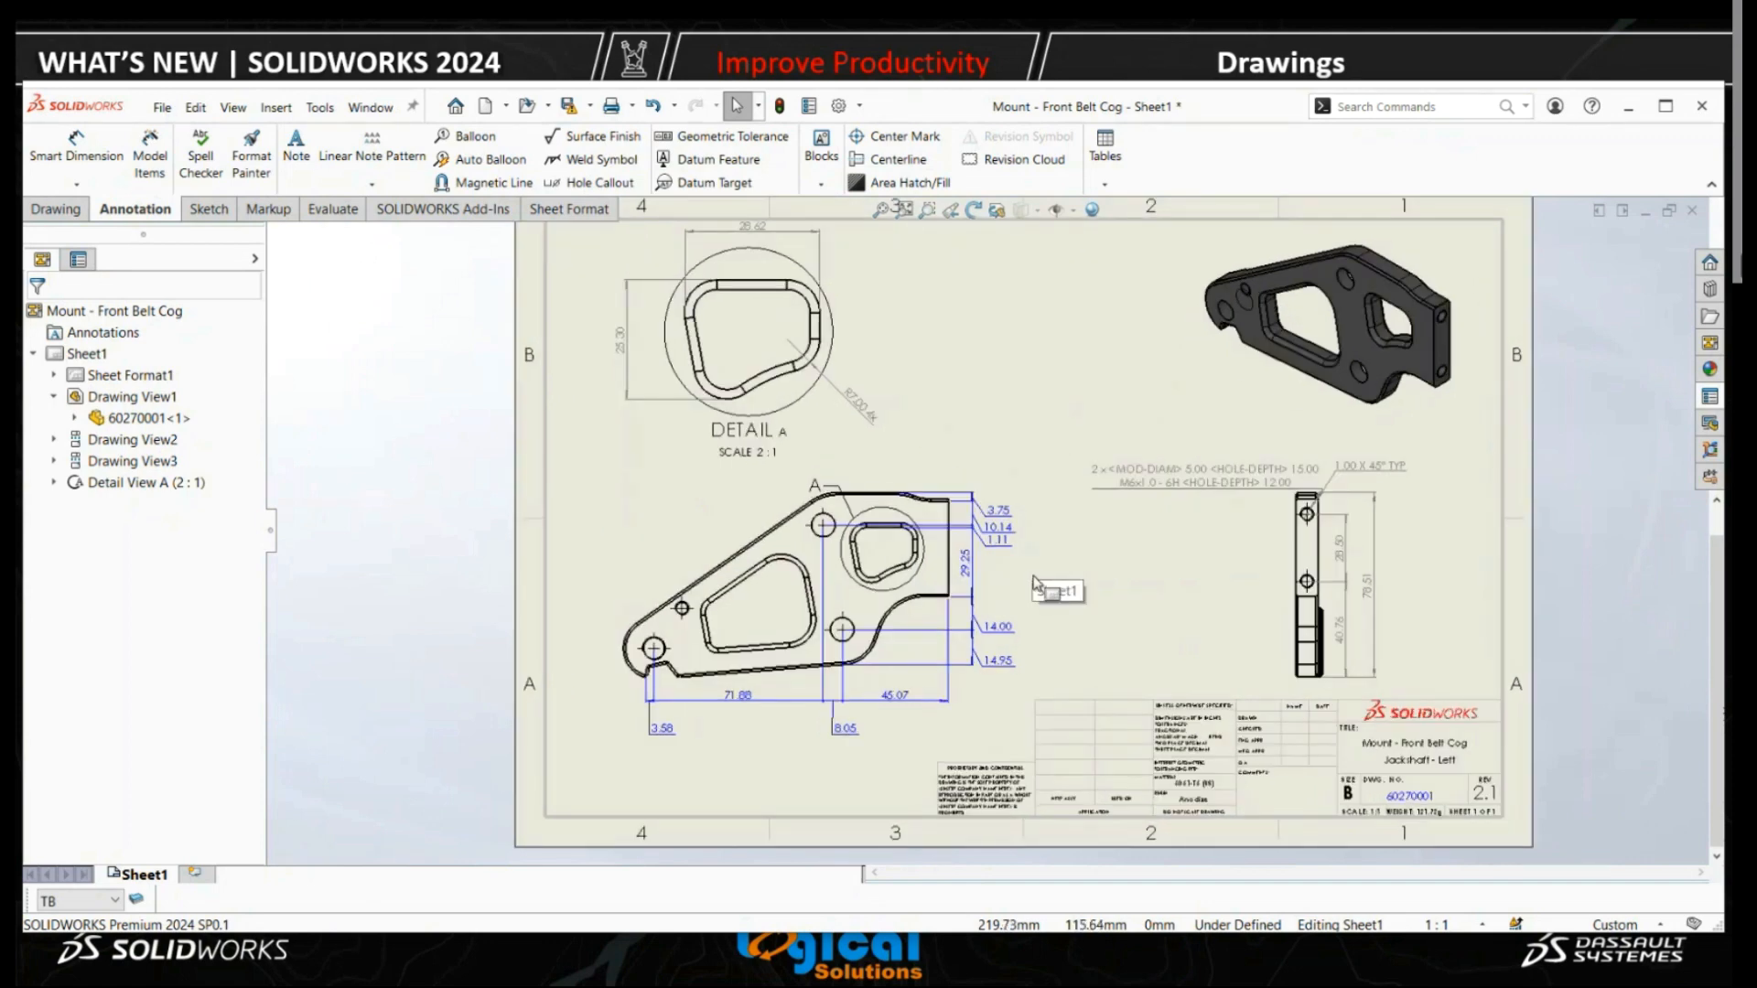
{"action": "scroll", "coordinate": [1034, 583], "scroll_direction": "up", "scroll_amount": 2}
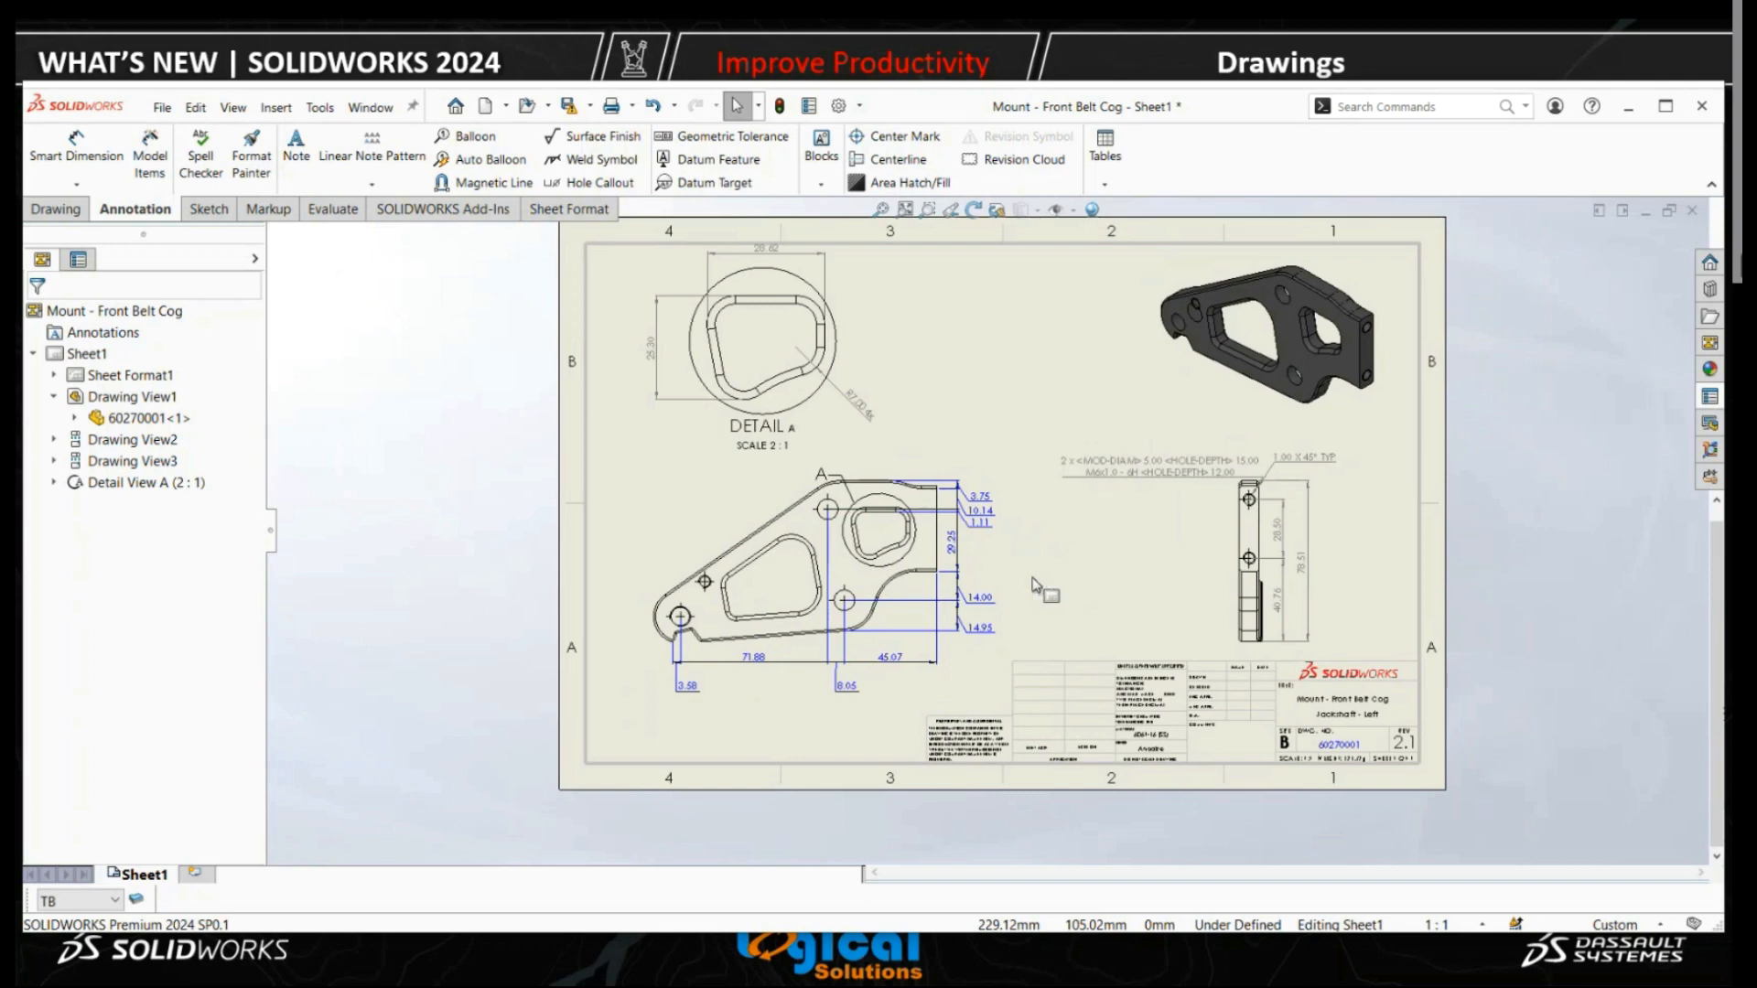
{"action": "scroll", "coordinate": [1035, 583], "scroll_direction": "down", "scroll_amount": 3}
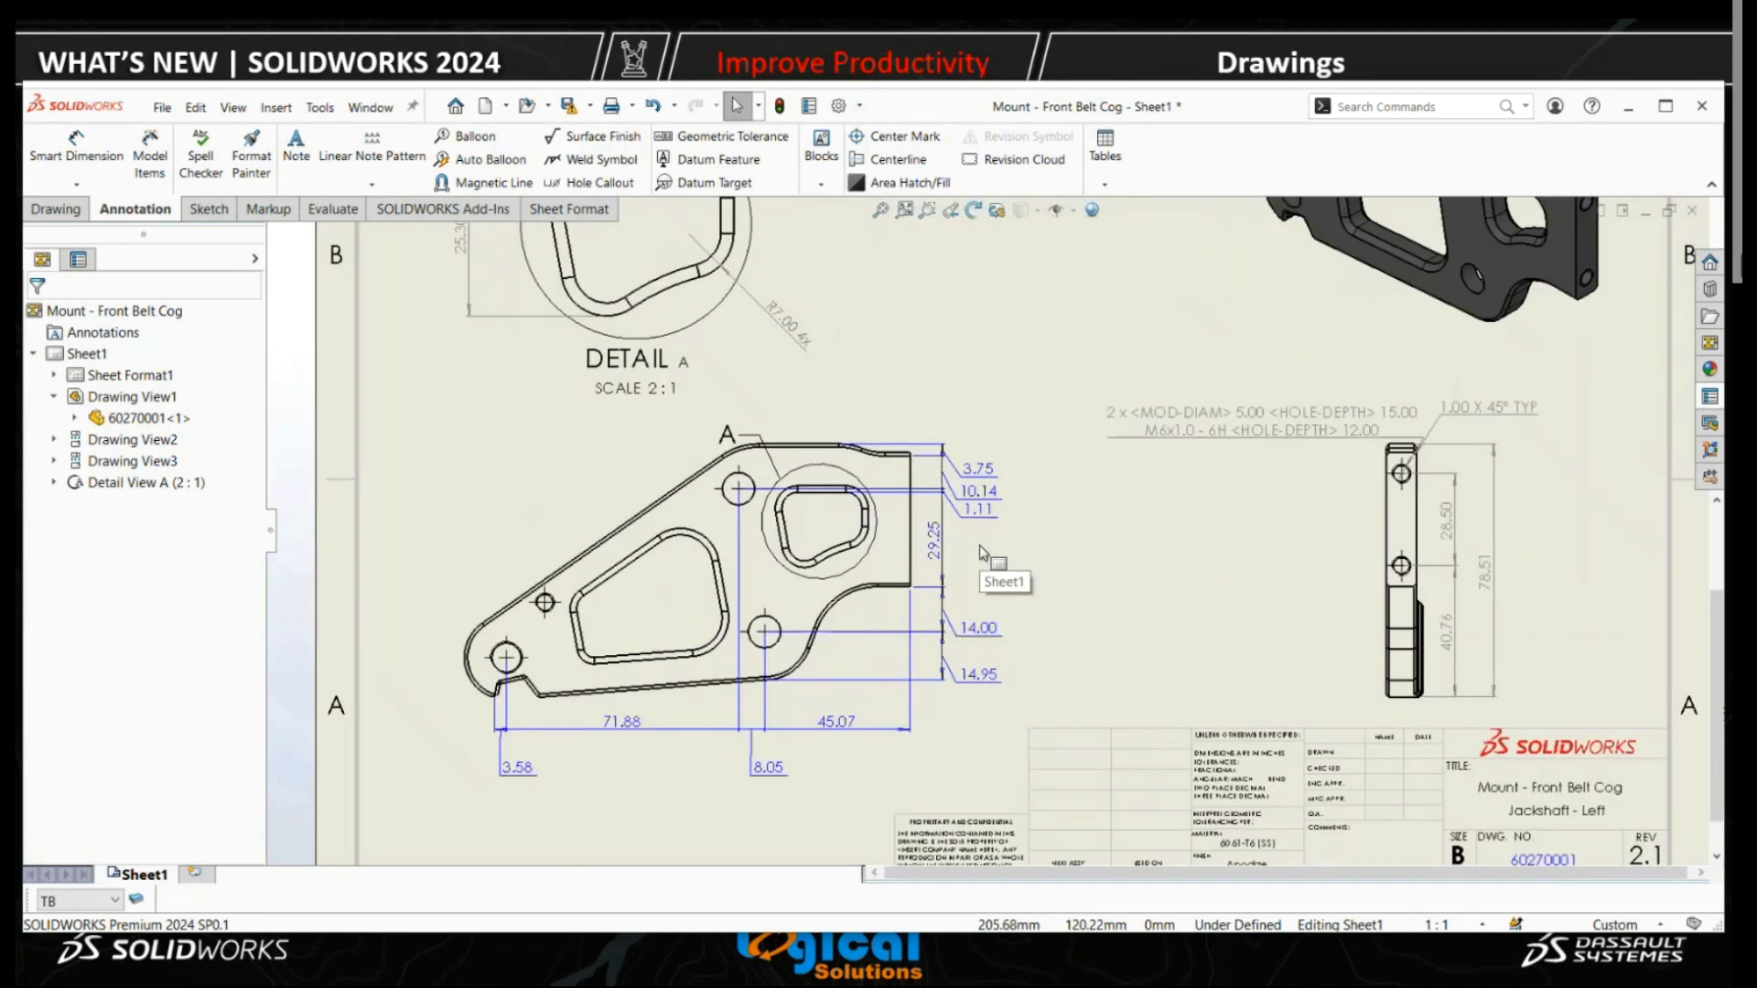
{"action": "scroll", "coordinate": [980, 547], "scroll_direction": "down", "scroll_amount": 1}
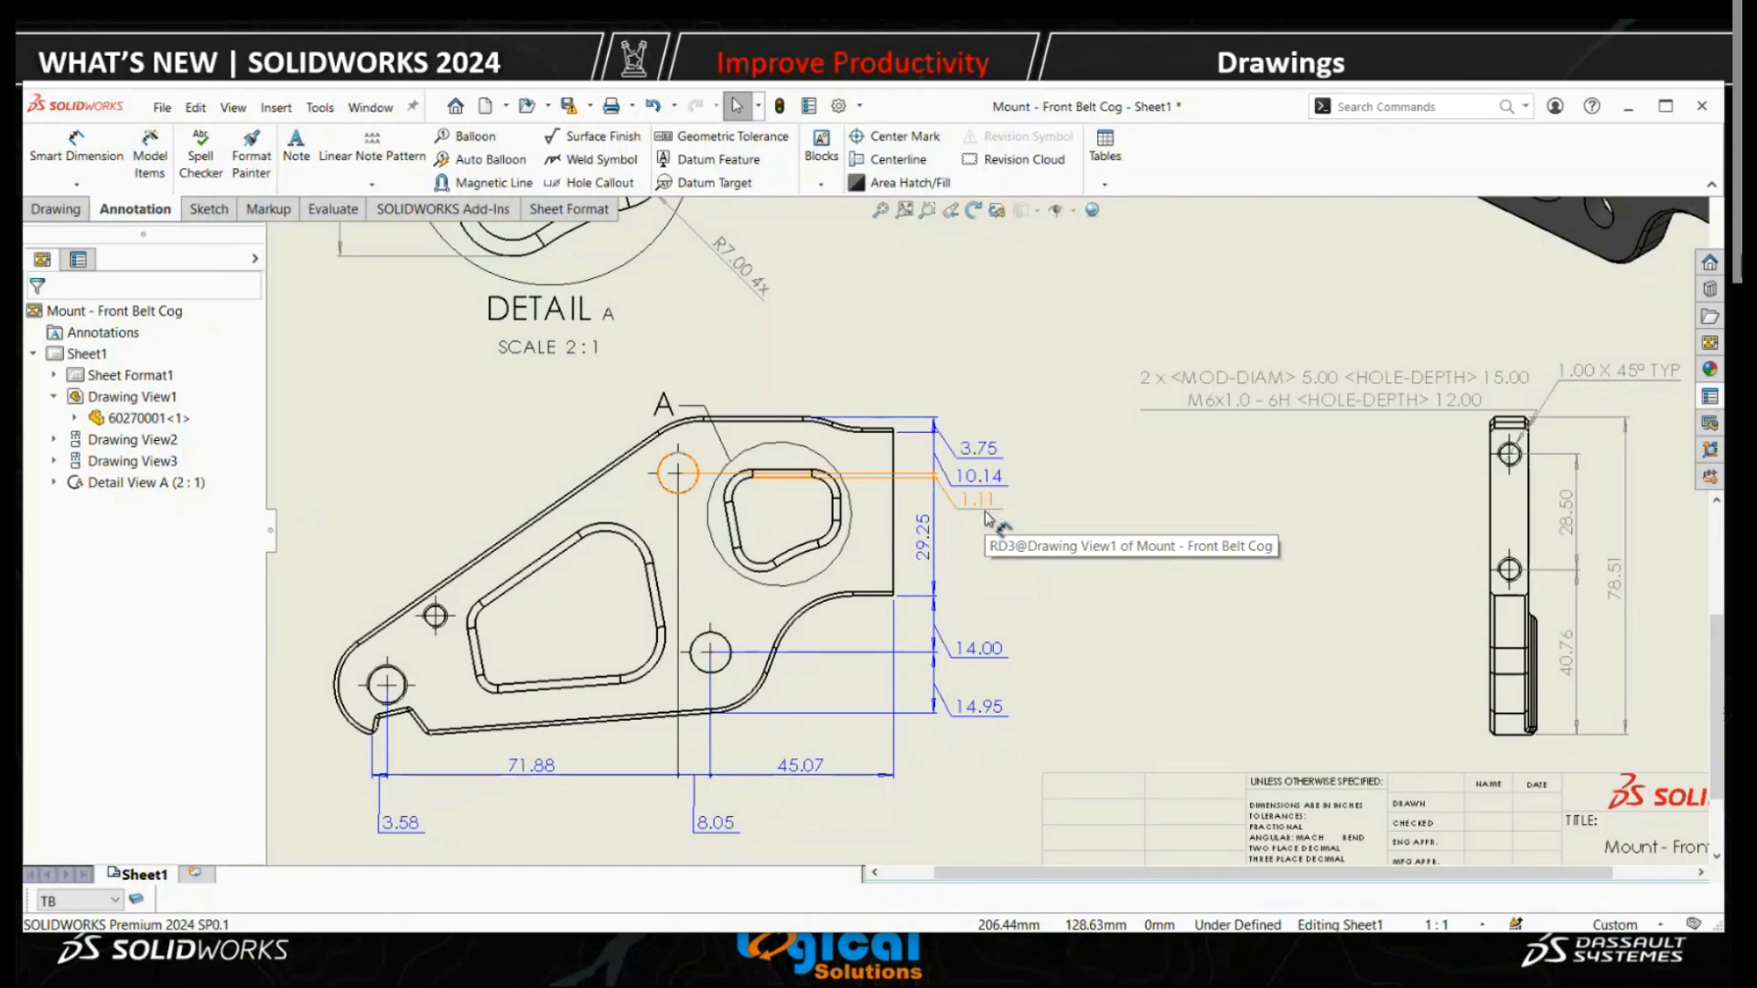
{"action": "scroll", "coordinate": [972, 703], "scroll_direction": "up", "scroll_amount": 2}
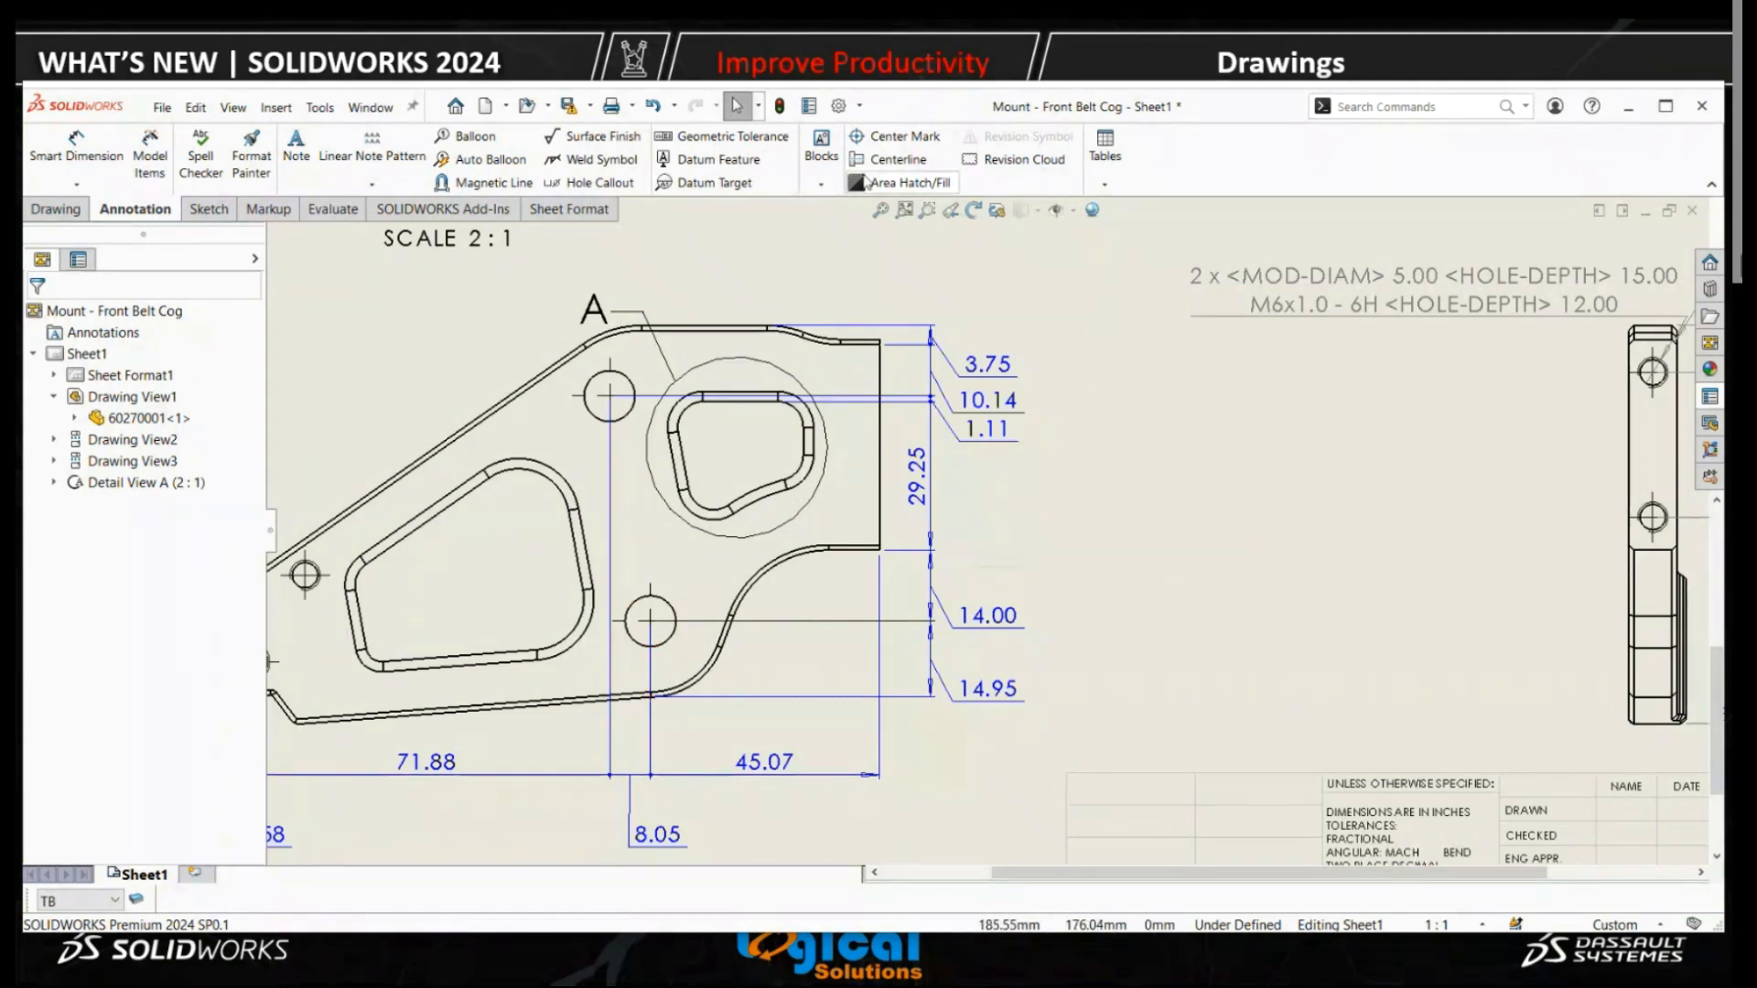
Review the document's detailing options, including the highlighting of associated elements on reference dimension selection, and close the options.
{"action": "left_click", "coordinate": [838, 106]}
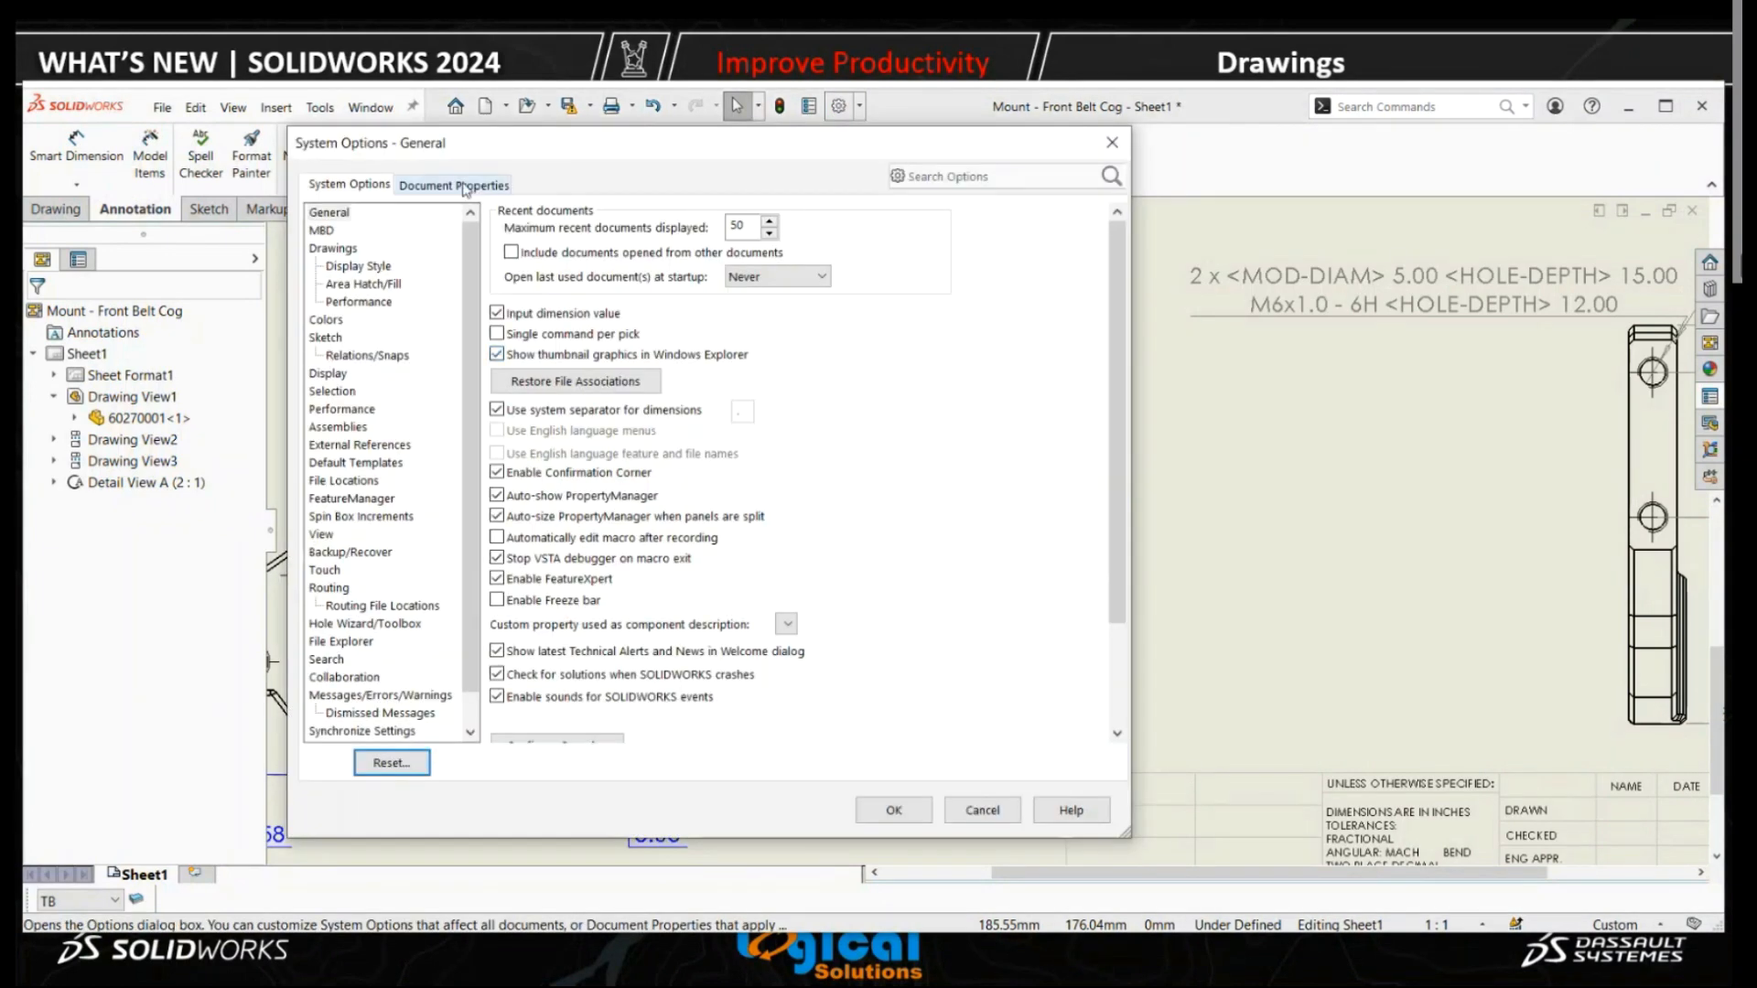
{"action": "left_click", "coordinate": [464, 185]}
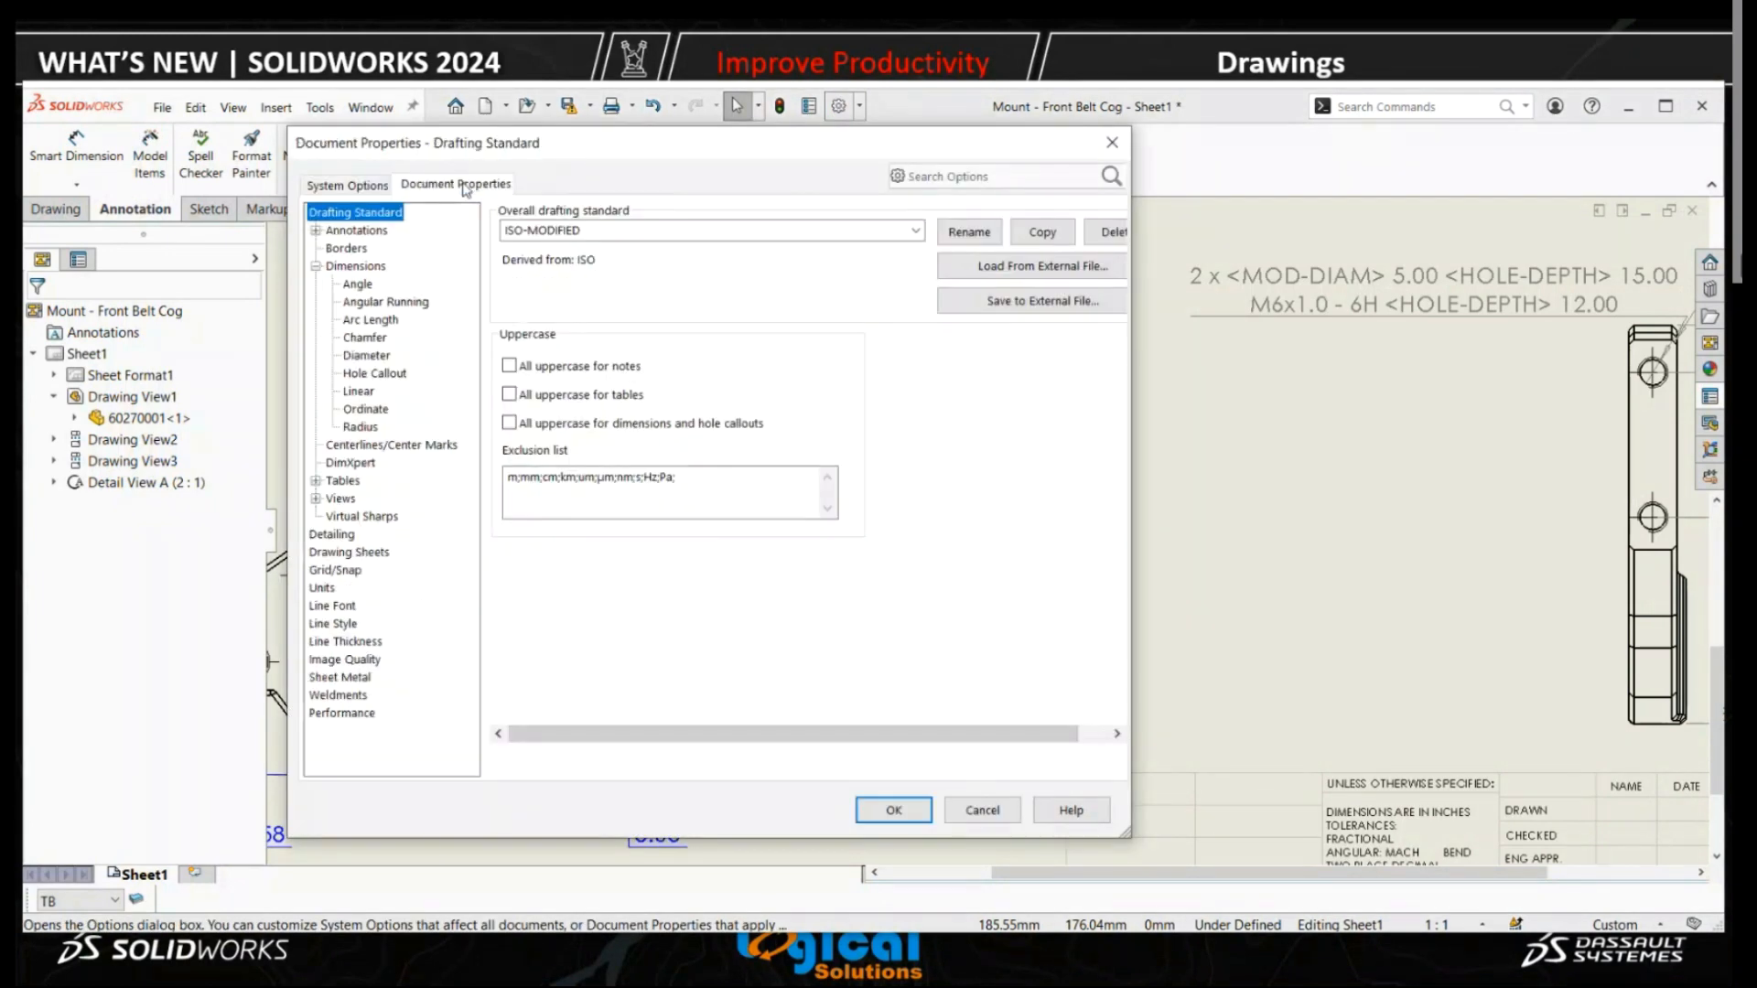
{"action": "left_click", "coordinate": [331, 535]}
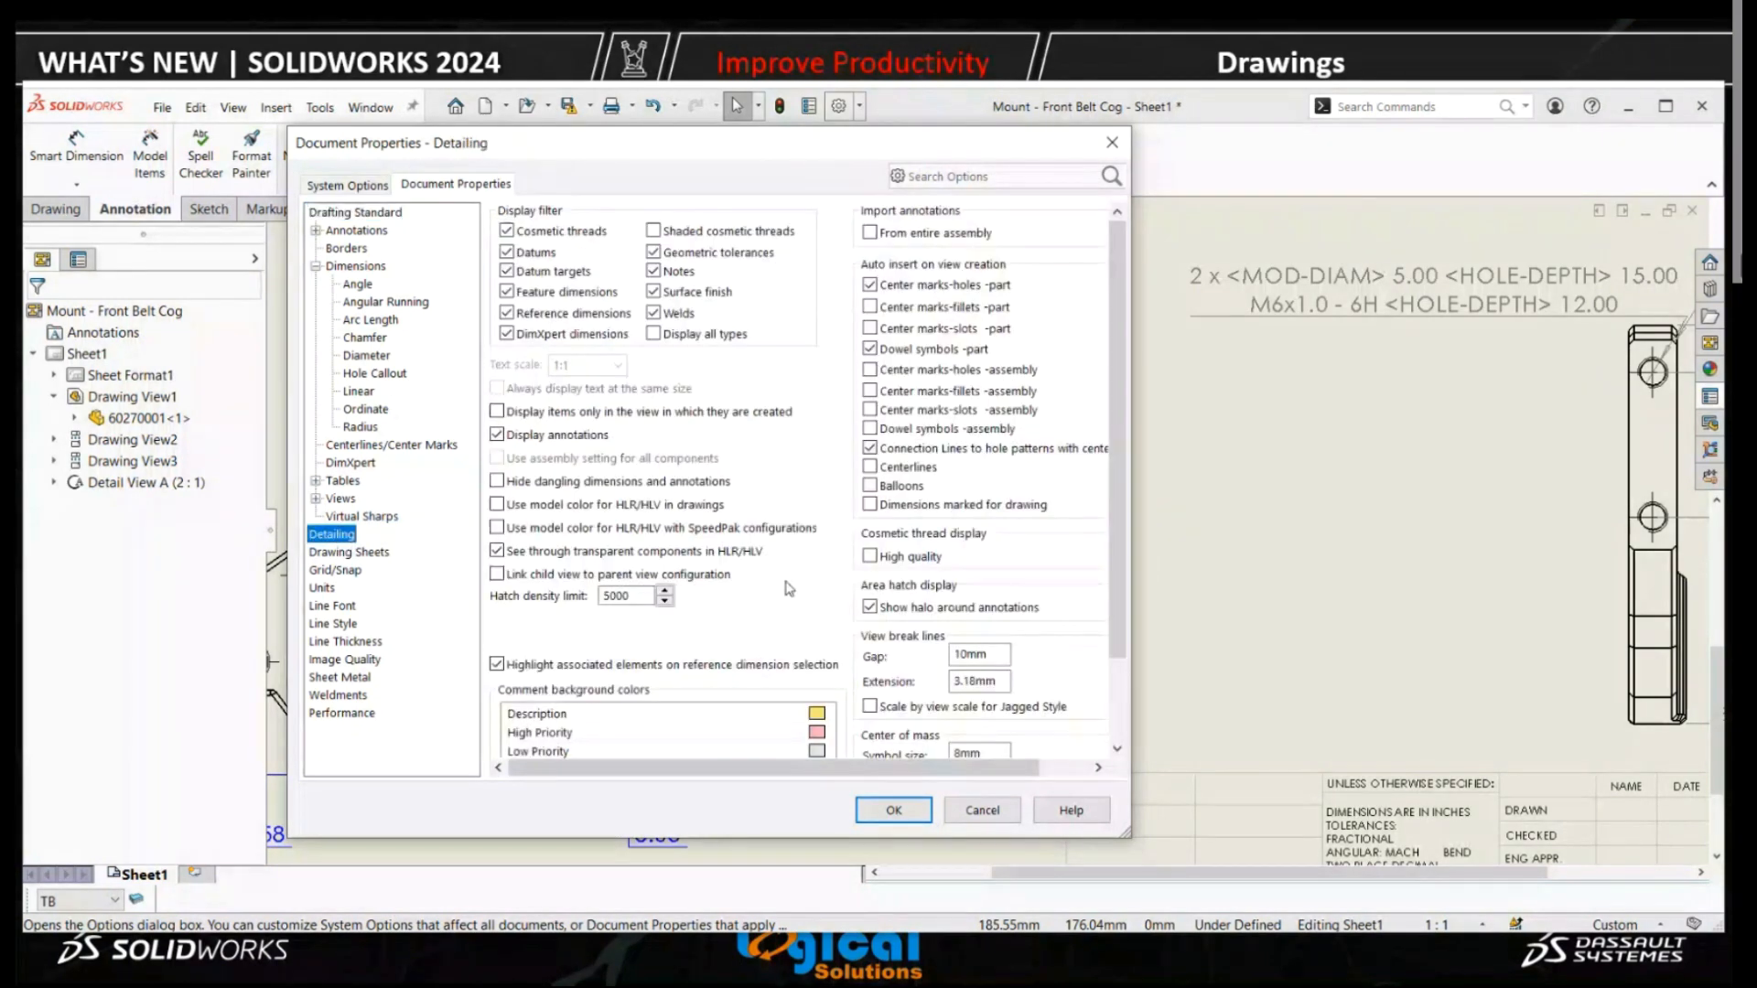
{"action": "scroll", "coordinate": [789, 589], "scroll_direction": "down", "scroll_amount": 3}
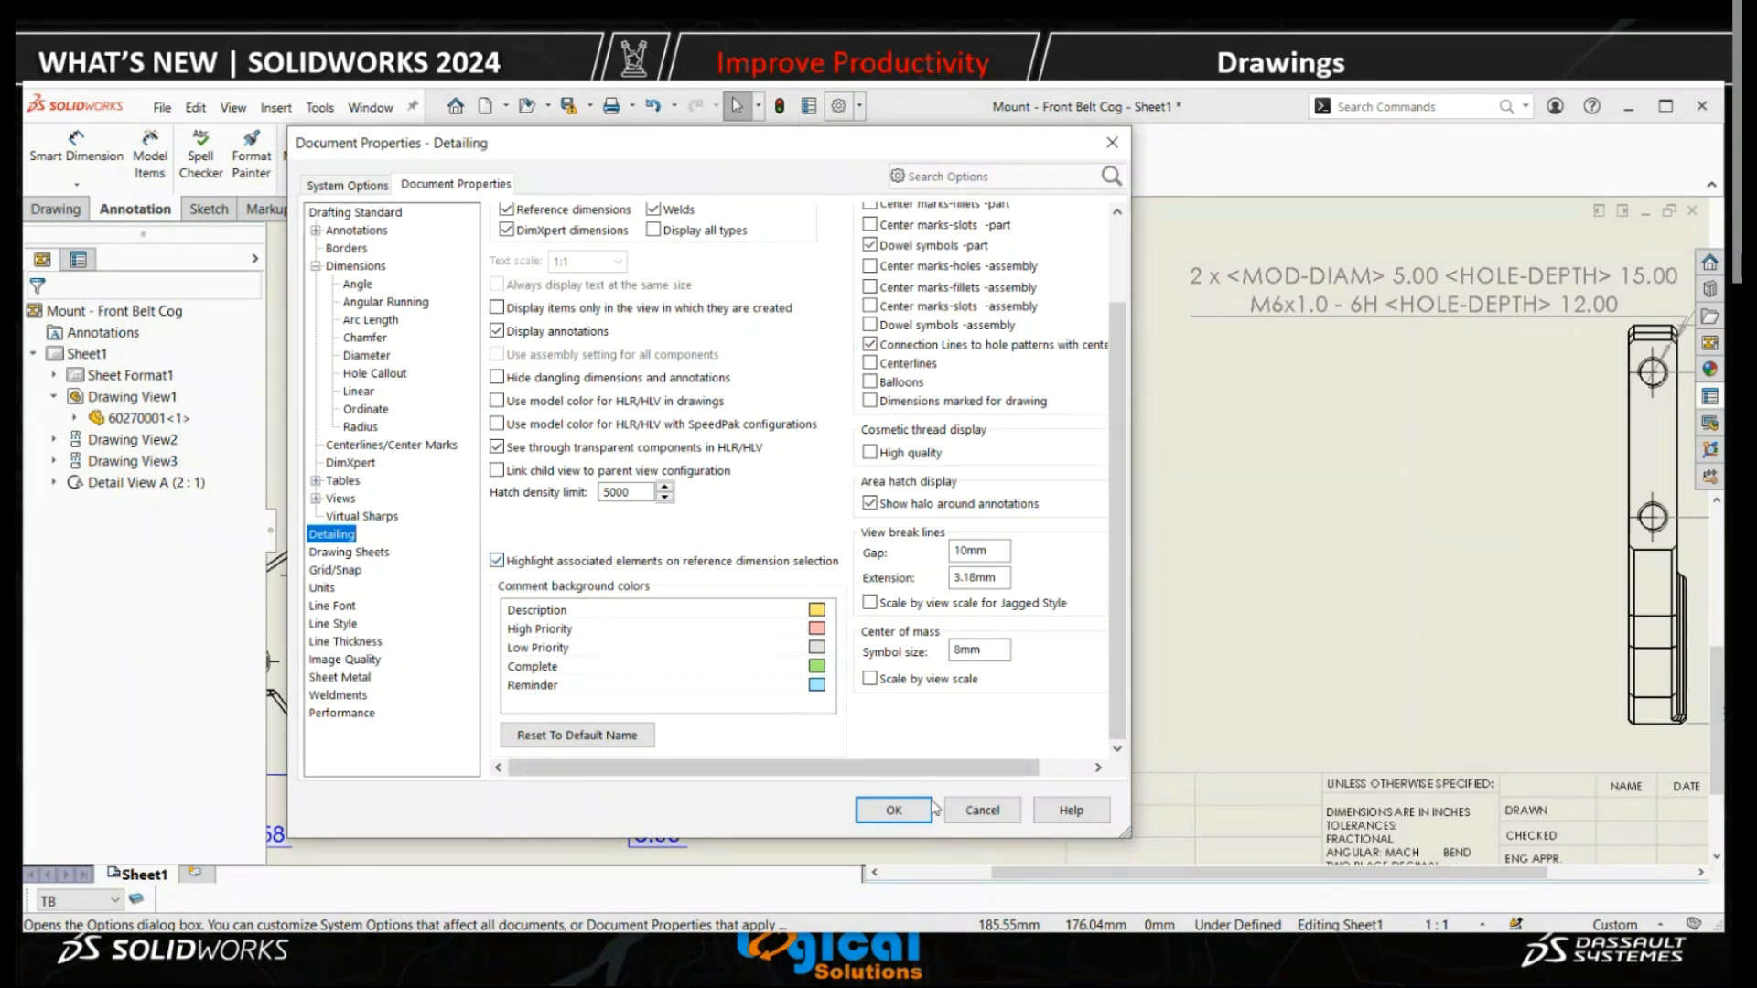
{"action": "left_click", "coordinate": [894, 810]}
Override the value of the horizontal dimension between the lower hole and the plate's right edge with 46 mm.
{"action": "scroll", "coordinate": [924, 673], "scroll_direction": "up", "scroll_amount": 5}
{"action": "scroll", "coordinate": [918, 548], "scroll_direction": "down", "scroll_amount": 4}
{"action": "scroll", "coordinate": [961, 558], "scroll_direction": "down", "scroll_amount": 2}
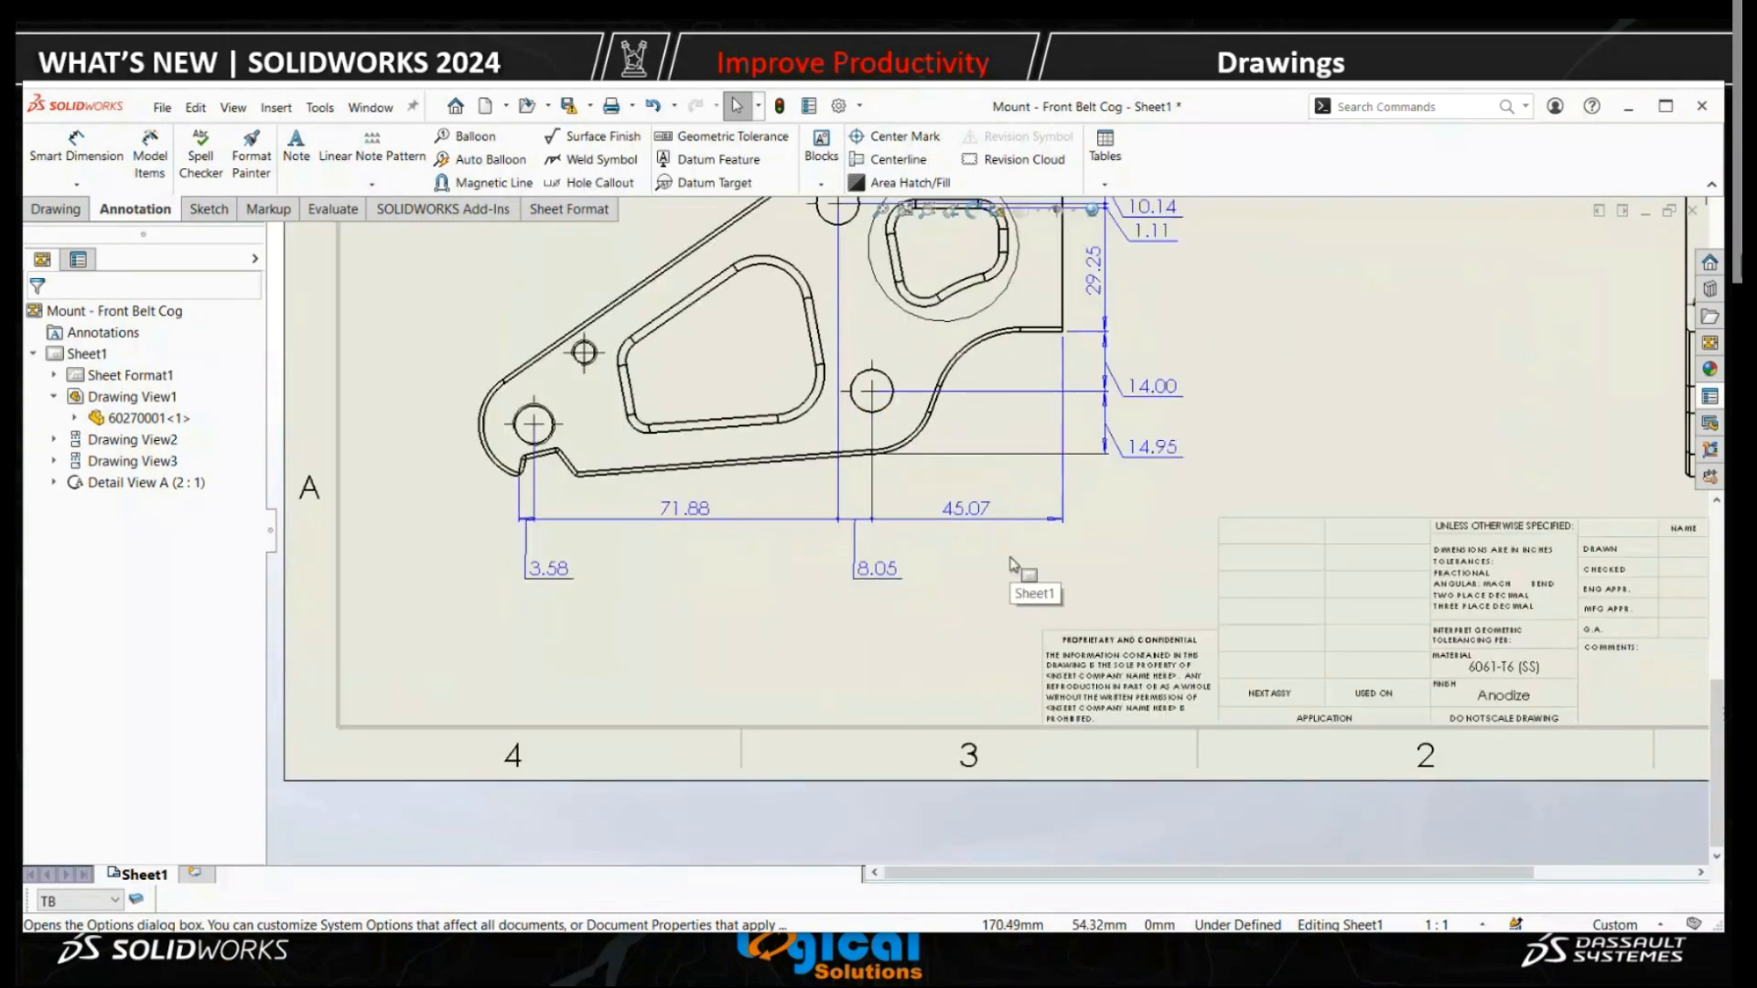
{"action": "left_click", "coordinate": [986, 515]}
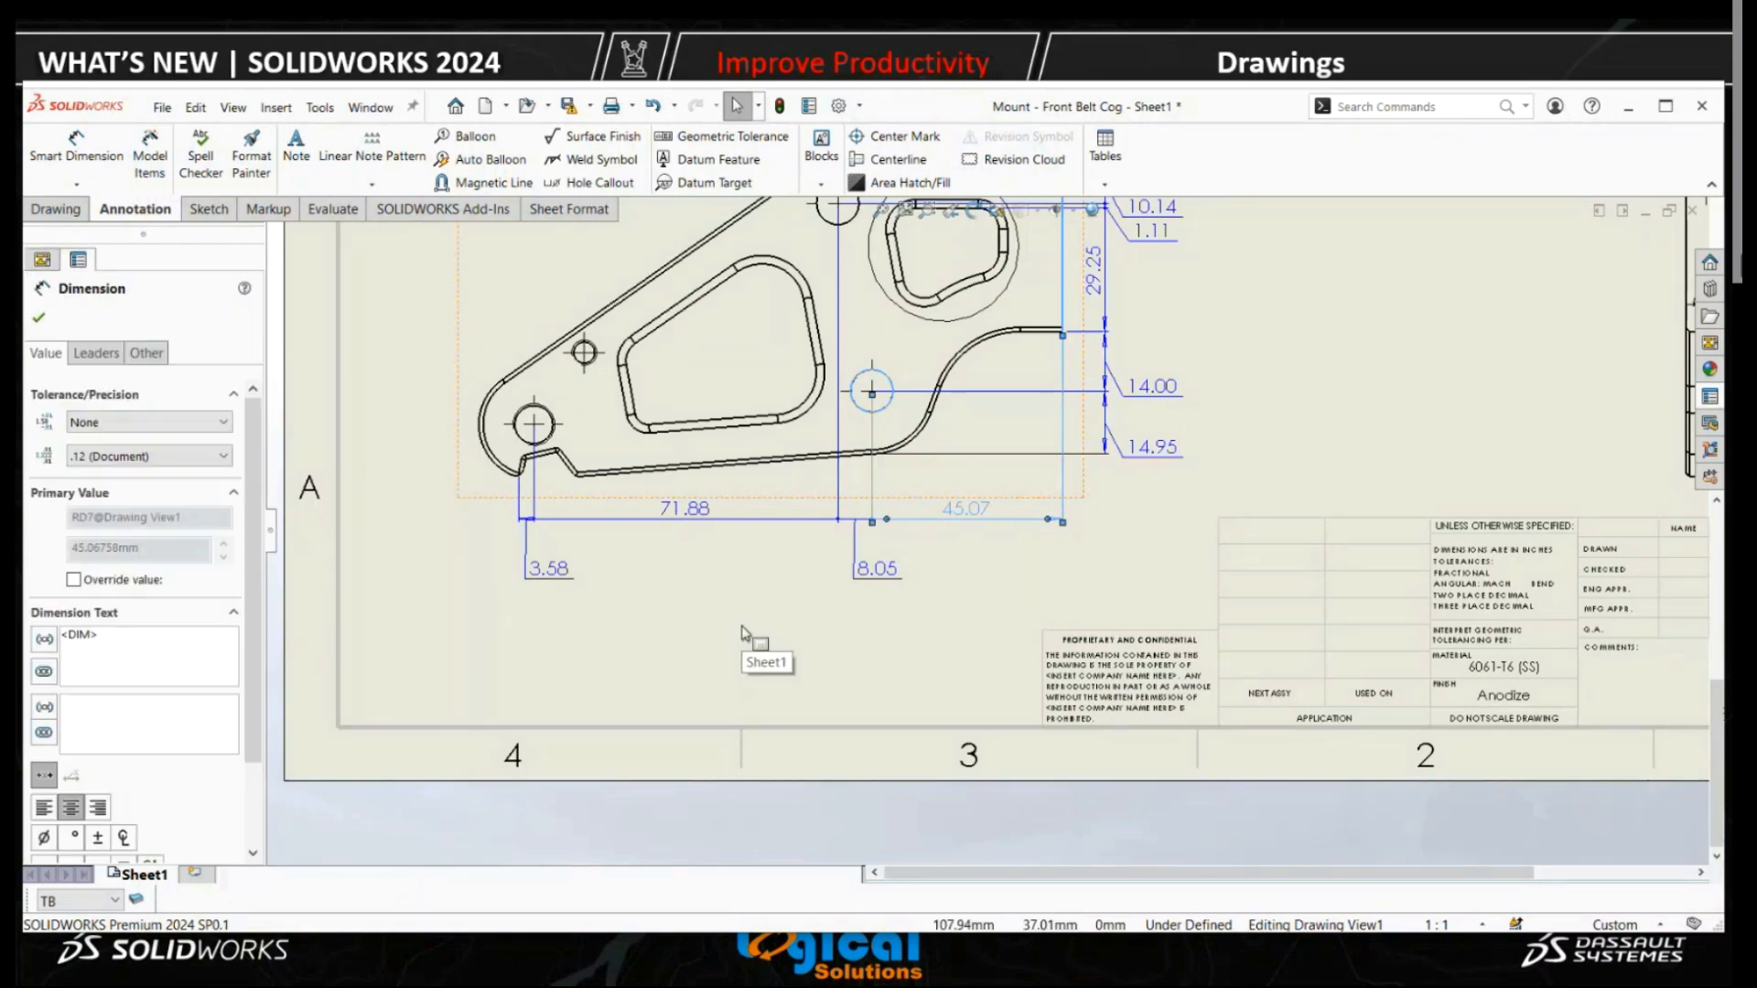
{"action": "left_click", "coordinate": [152, 586]}
{"action": "type", "text": "46"}
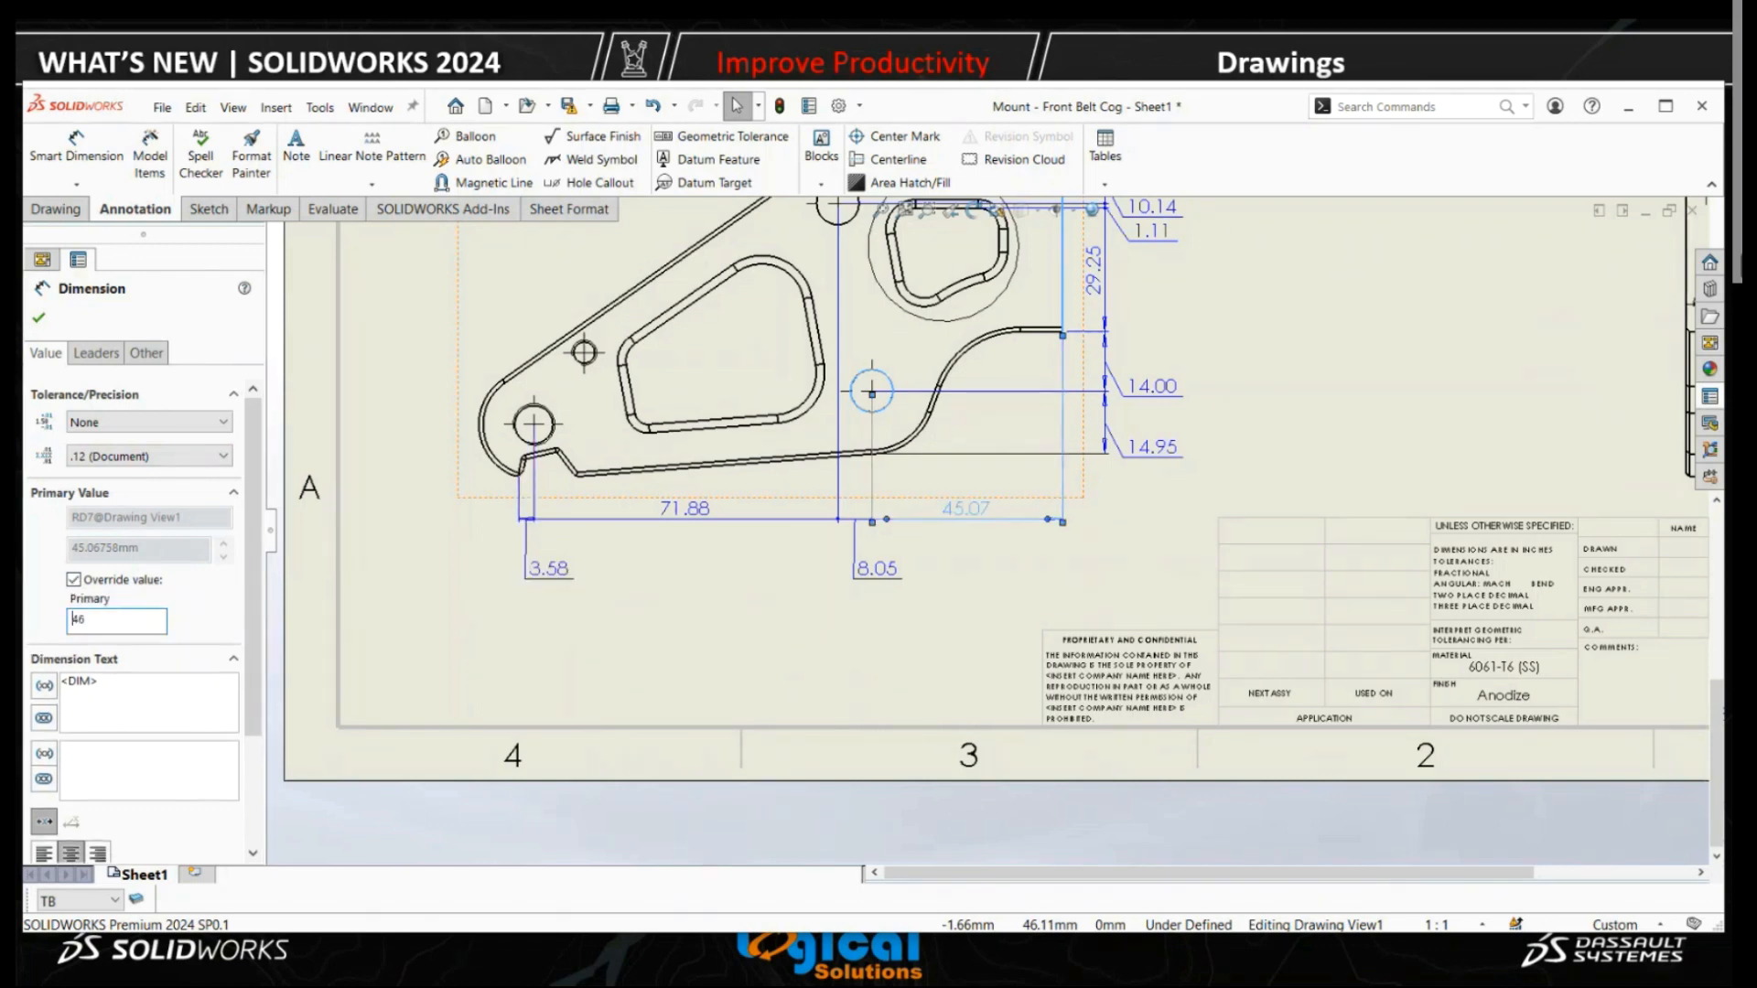
{"action": "left_click", "coordinate": [38, 318]}
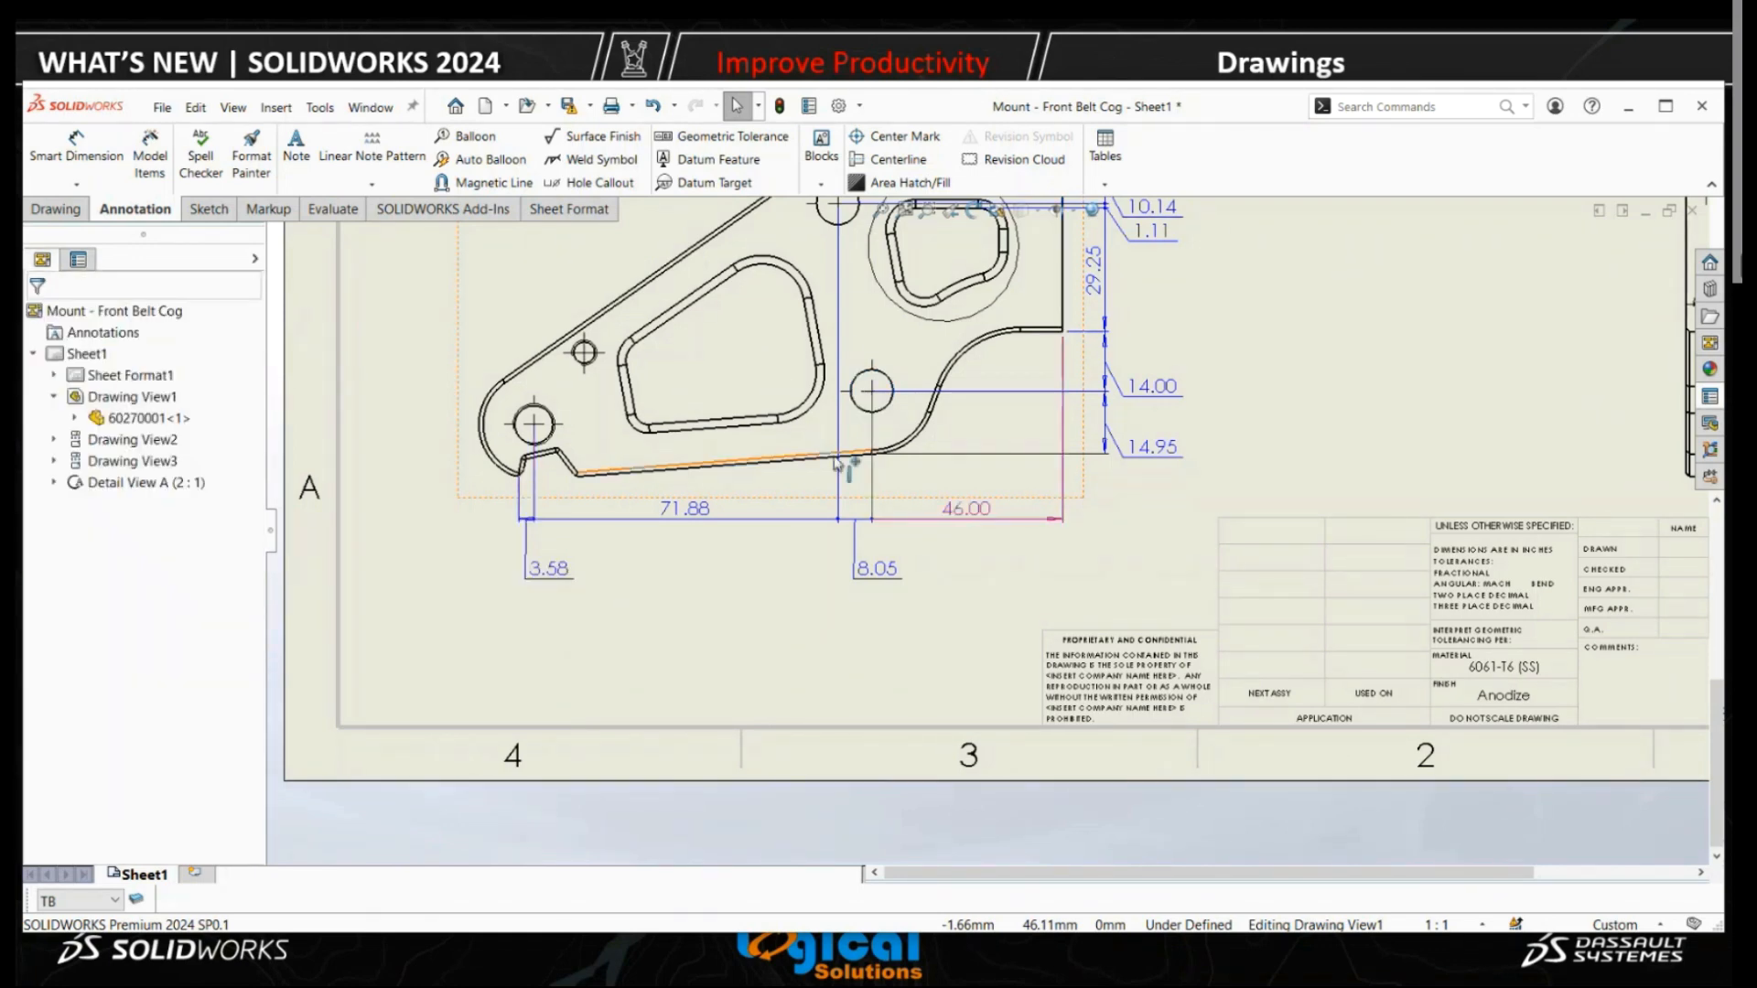
{"action": "scroll", "coordinate": [1119, 468], "scroll_direction": "down", "scroll_amount": 2}
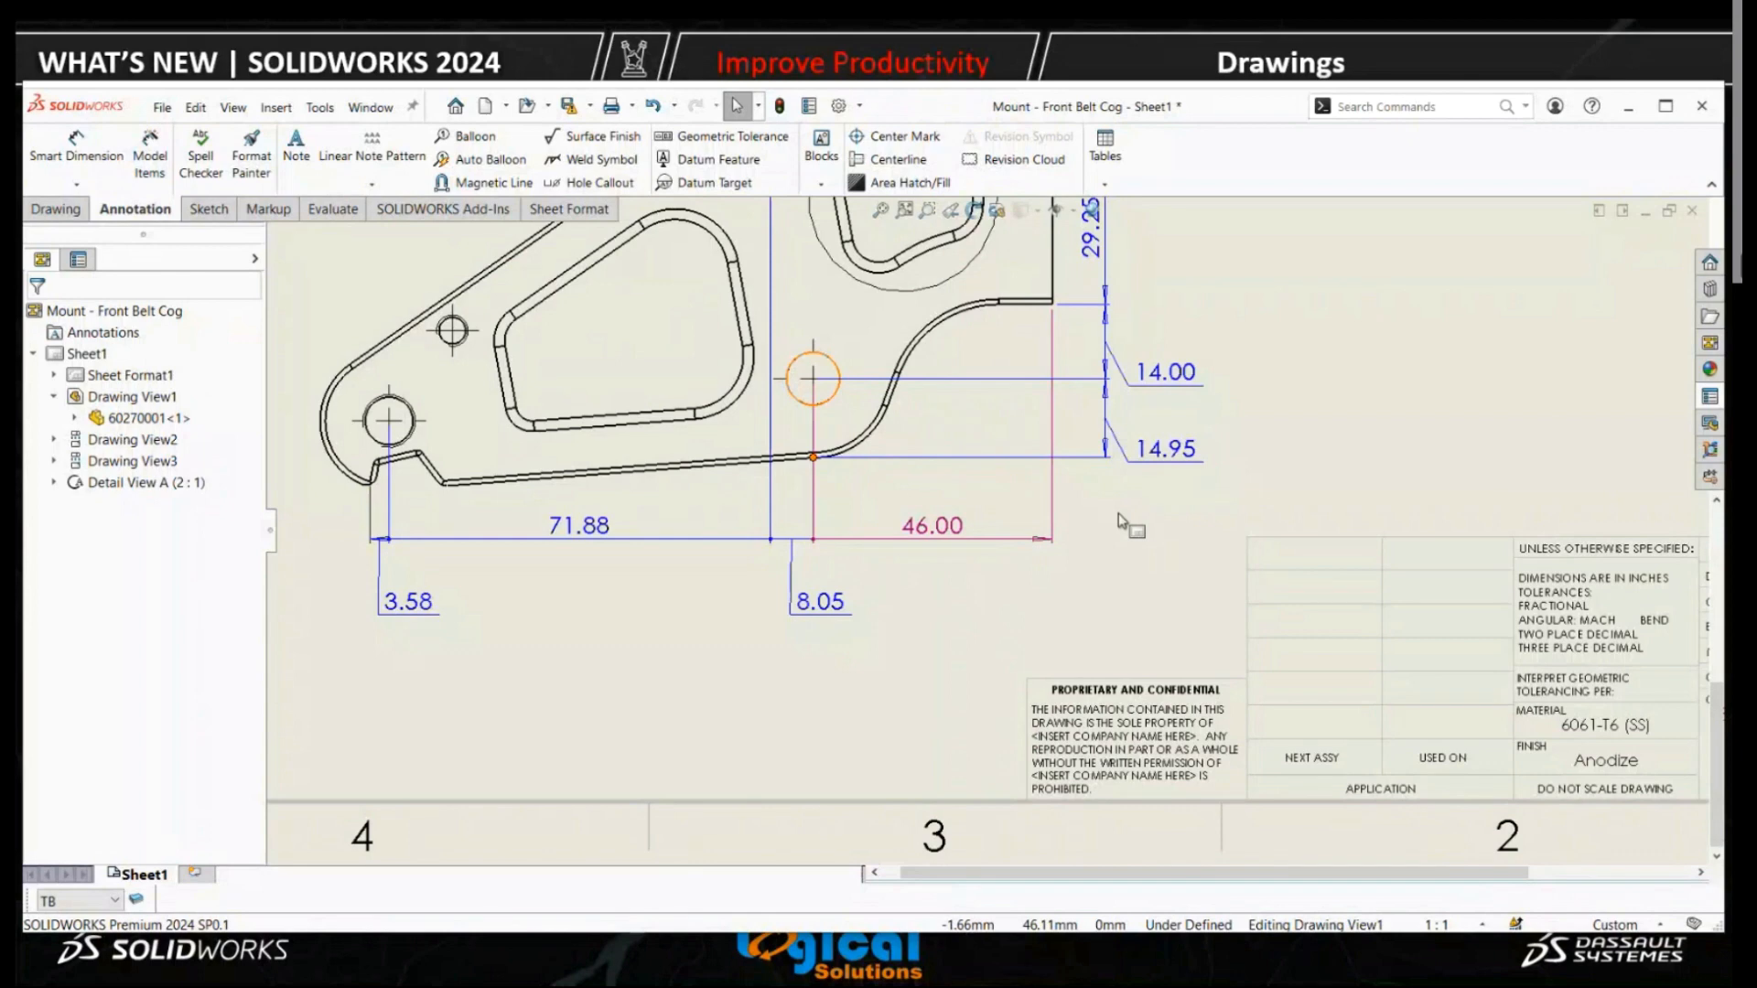
{"action": "scroll", "coordinate": [1119, 522], "scroll_direction": "up", "scroll_amount": 3}
{"action": "scroll", "coordinate": [997, 547], "scroll_direction": "down", "scroll_amount": 3}
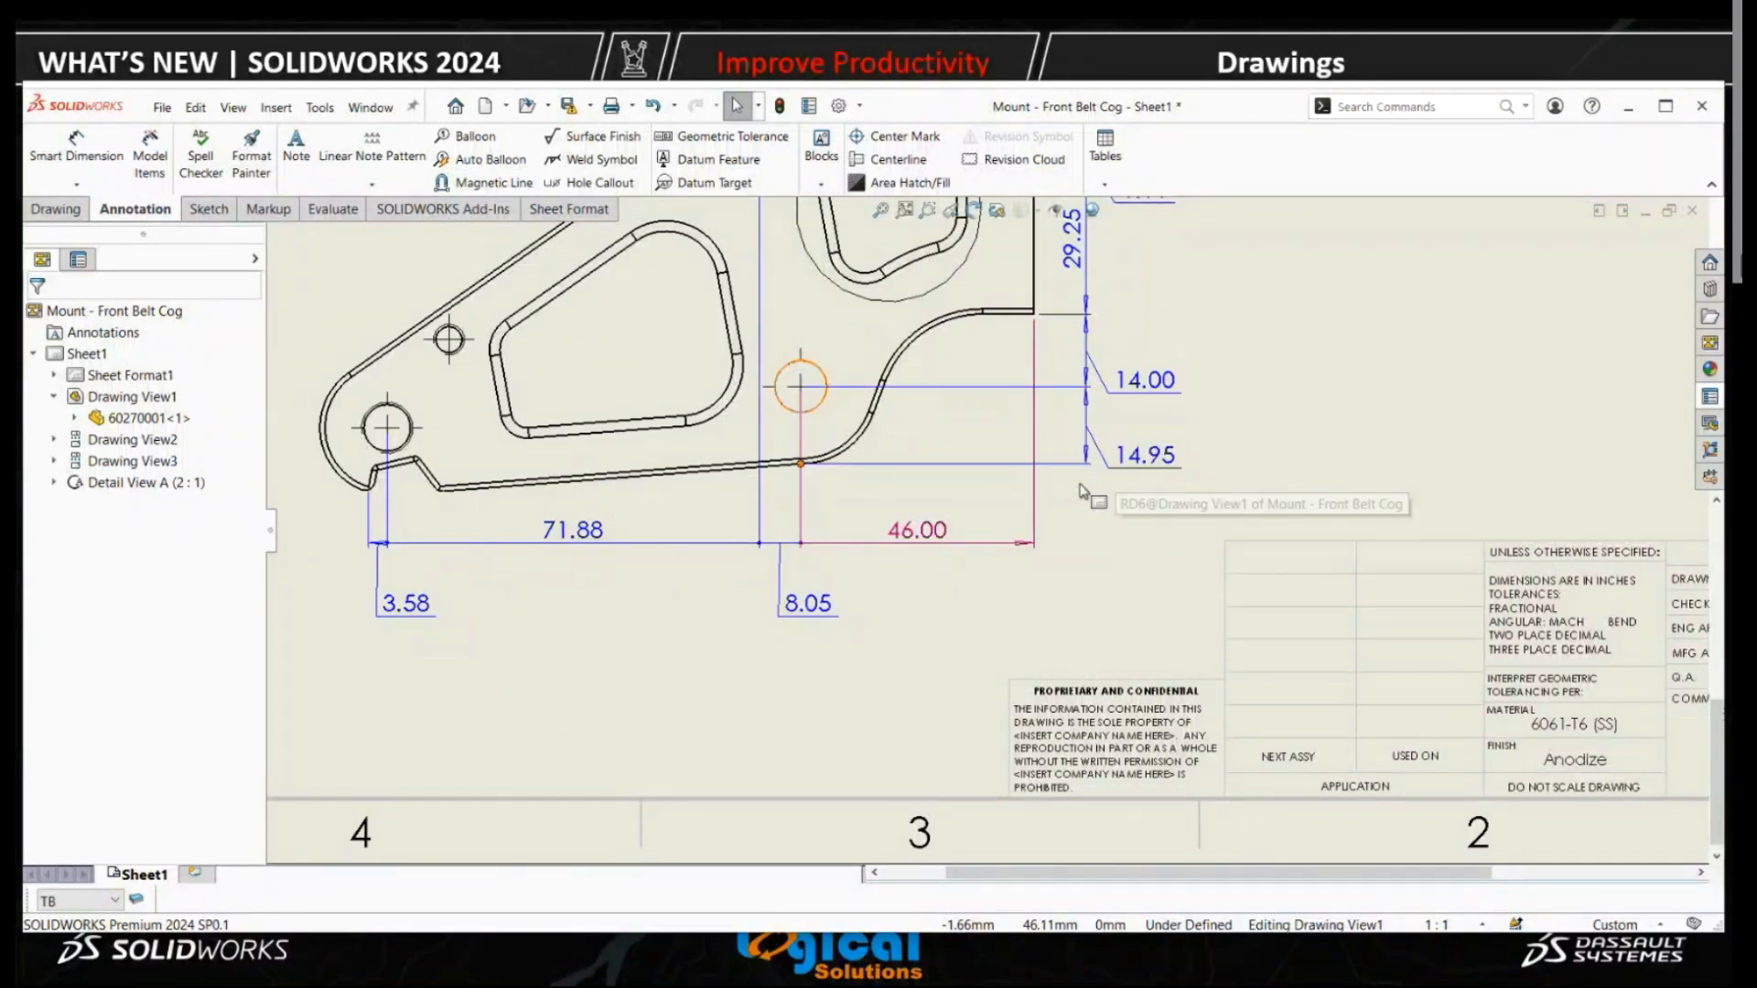
Review the document's dimension options for highlighting overridden dimensions in a different color.
{"action": "scroll", "coordinate": [1116, 471], "scroll_direction": "up", "scroll_amount": 3}
{"action": "scroll", "coordinate": [966, 559], "scroll_direction": "down", "scroll_amount": 5}
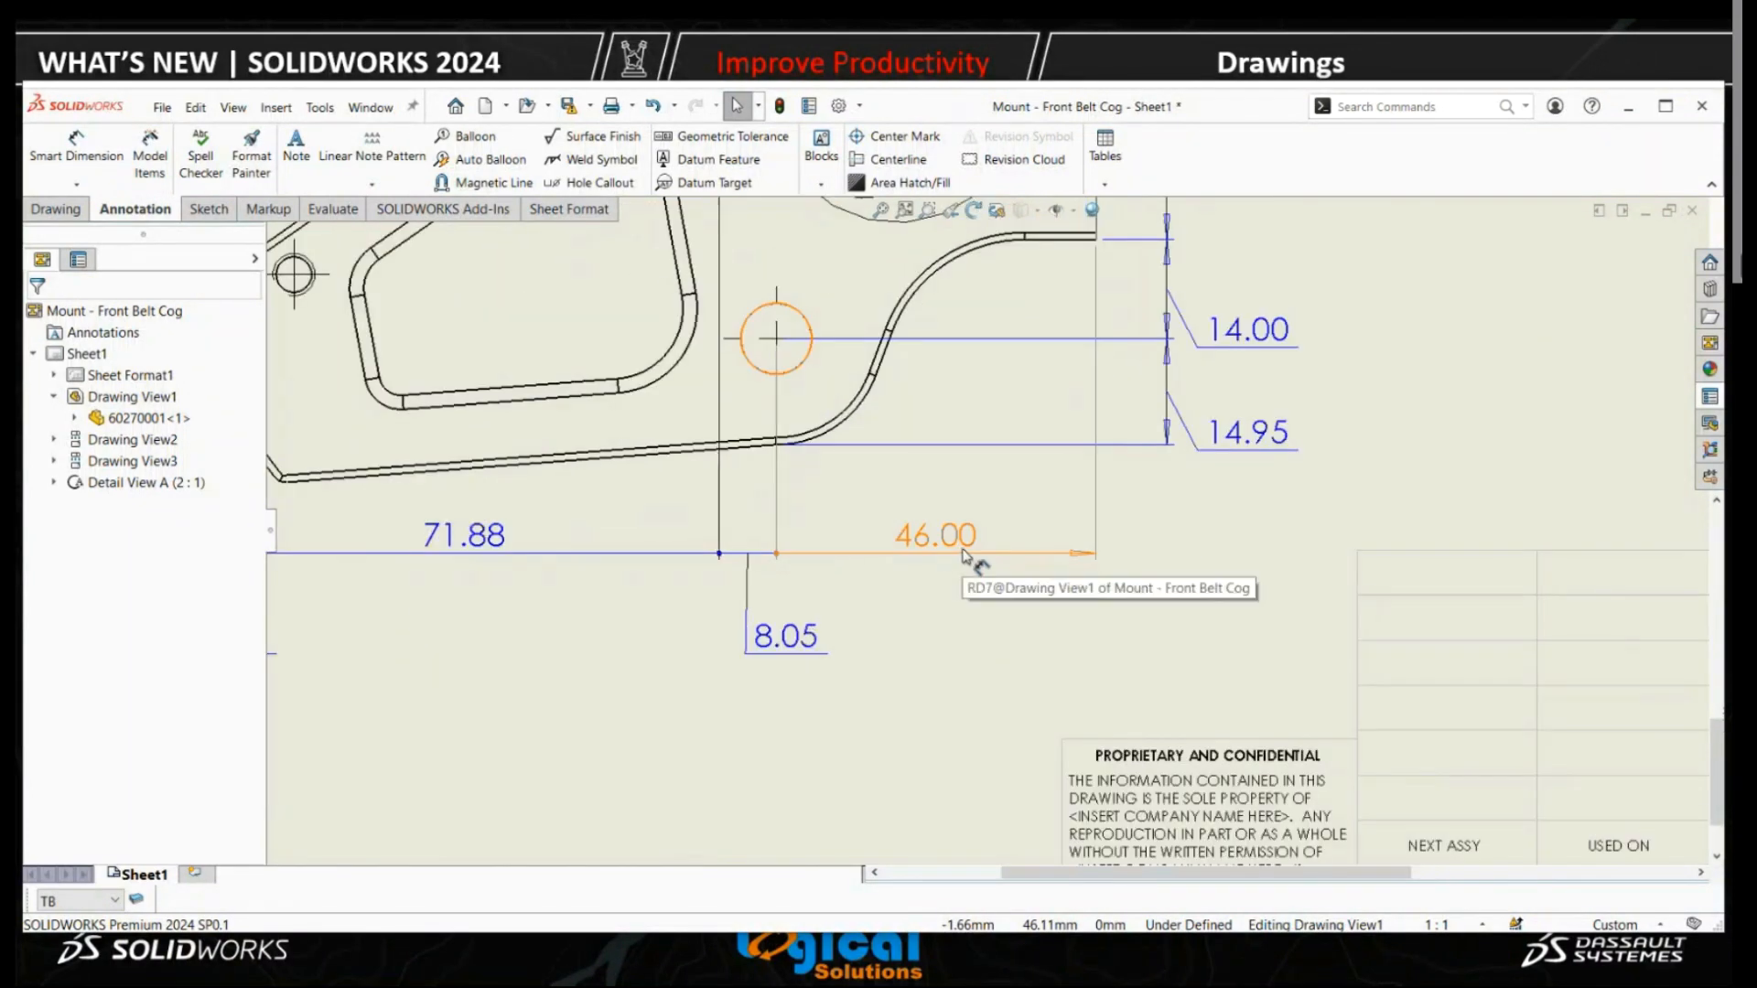
{"action": "scroll", "coordinate": [966, 558], "scroll_direction": "up", "scroll_amount": 4}
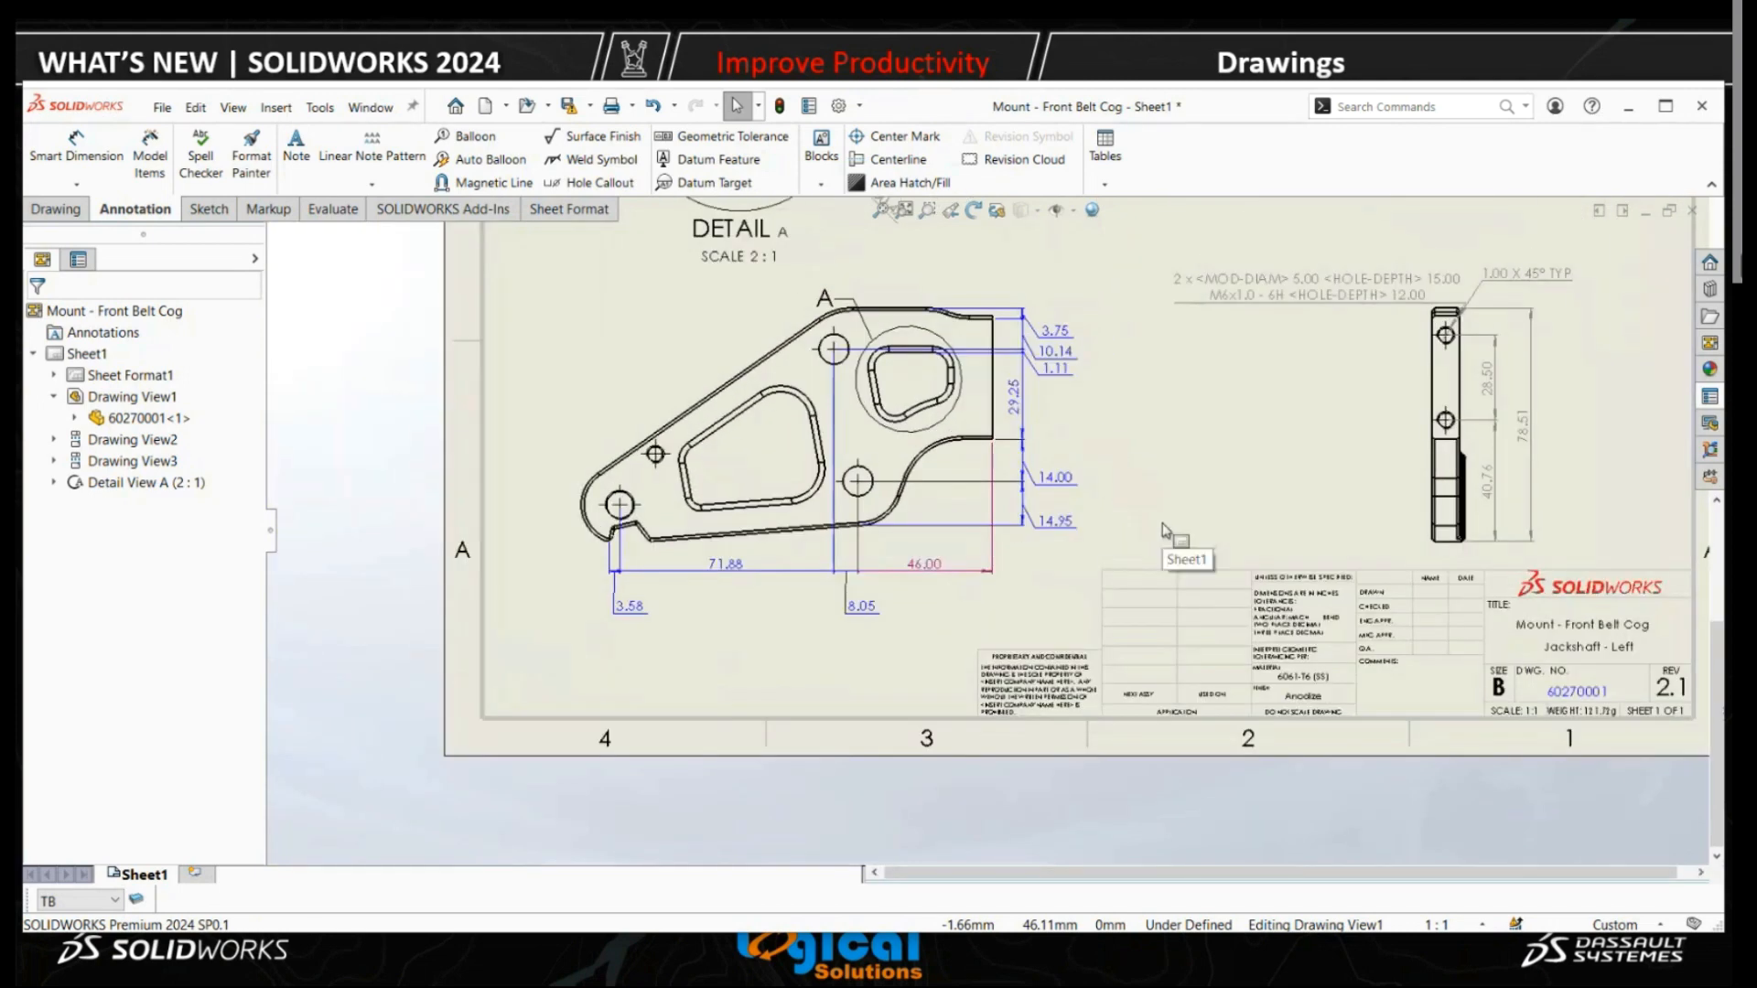
{"action": "left_click", "coordinate": [840, 107]}
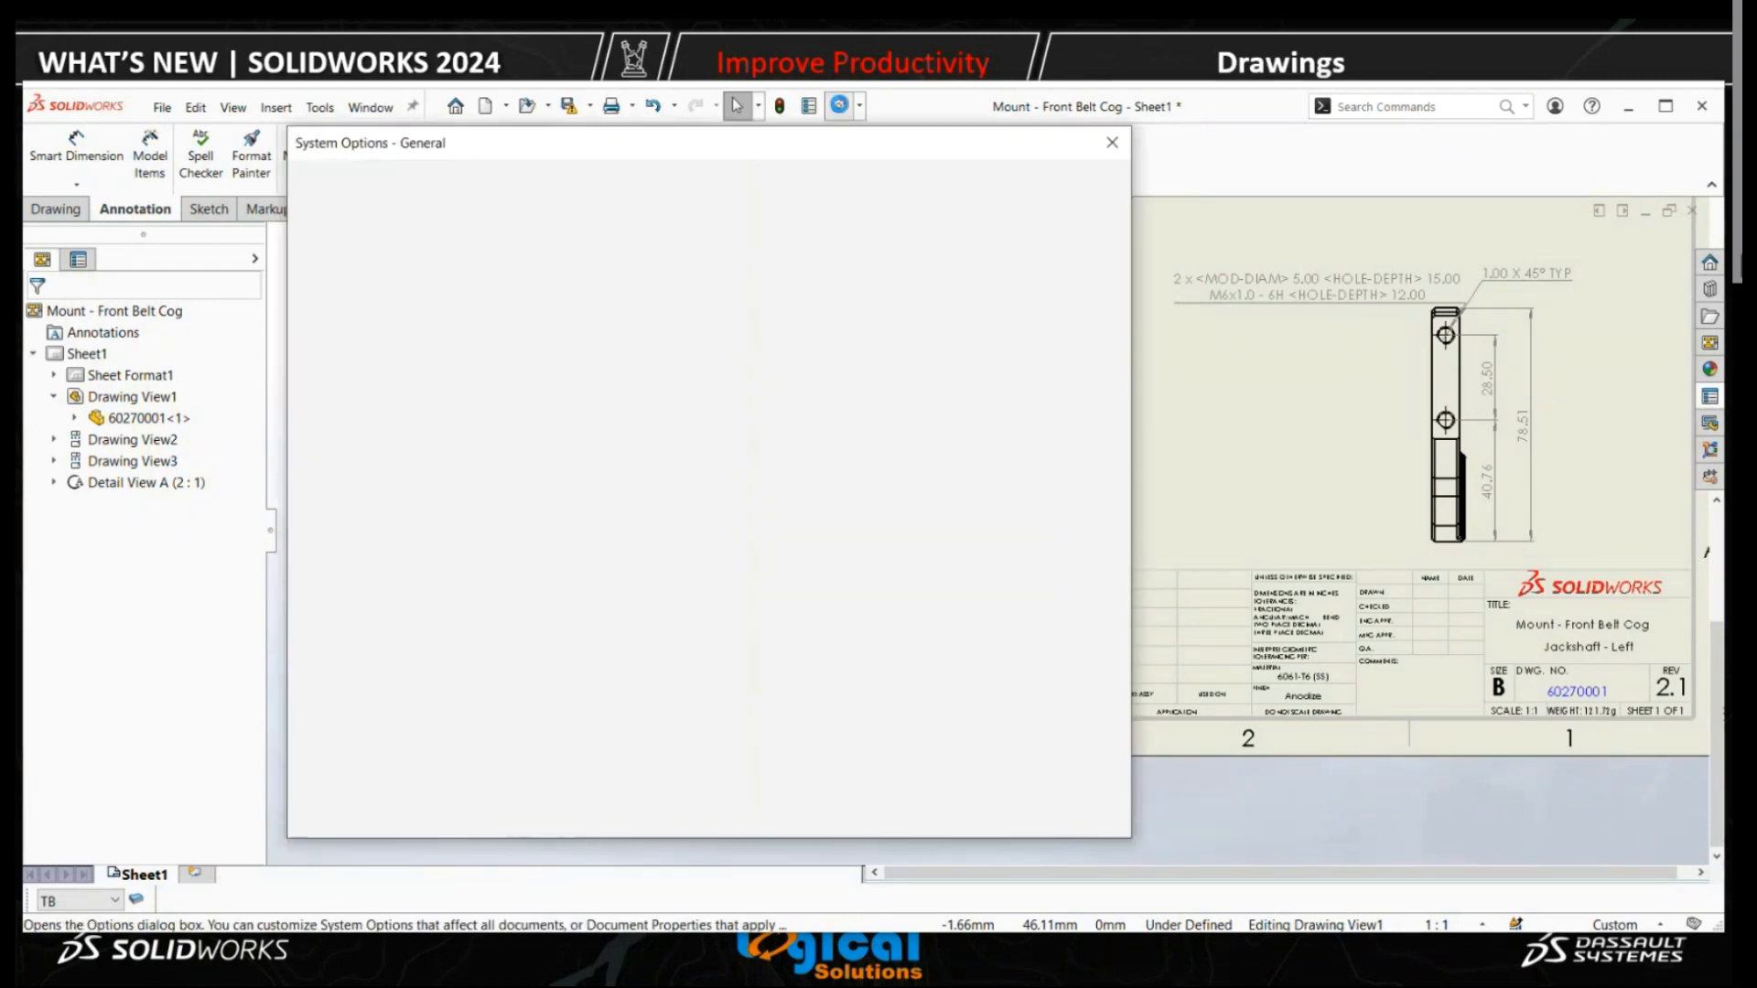
{"action": "left_click", "coordinate": [449, 186]}
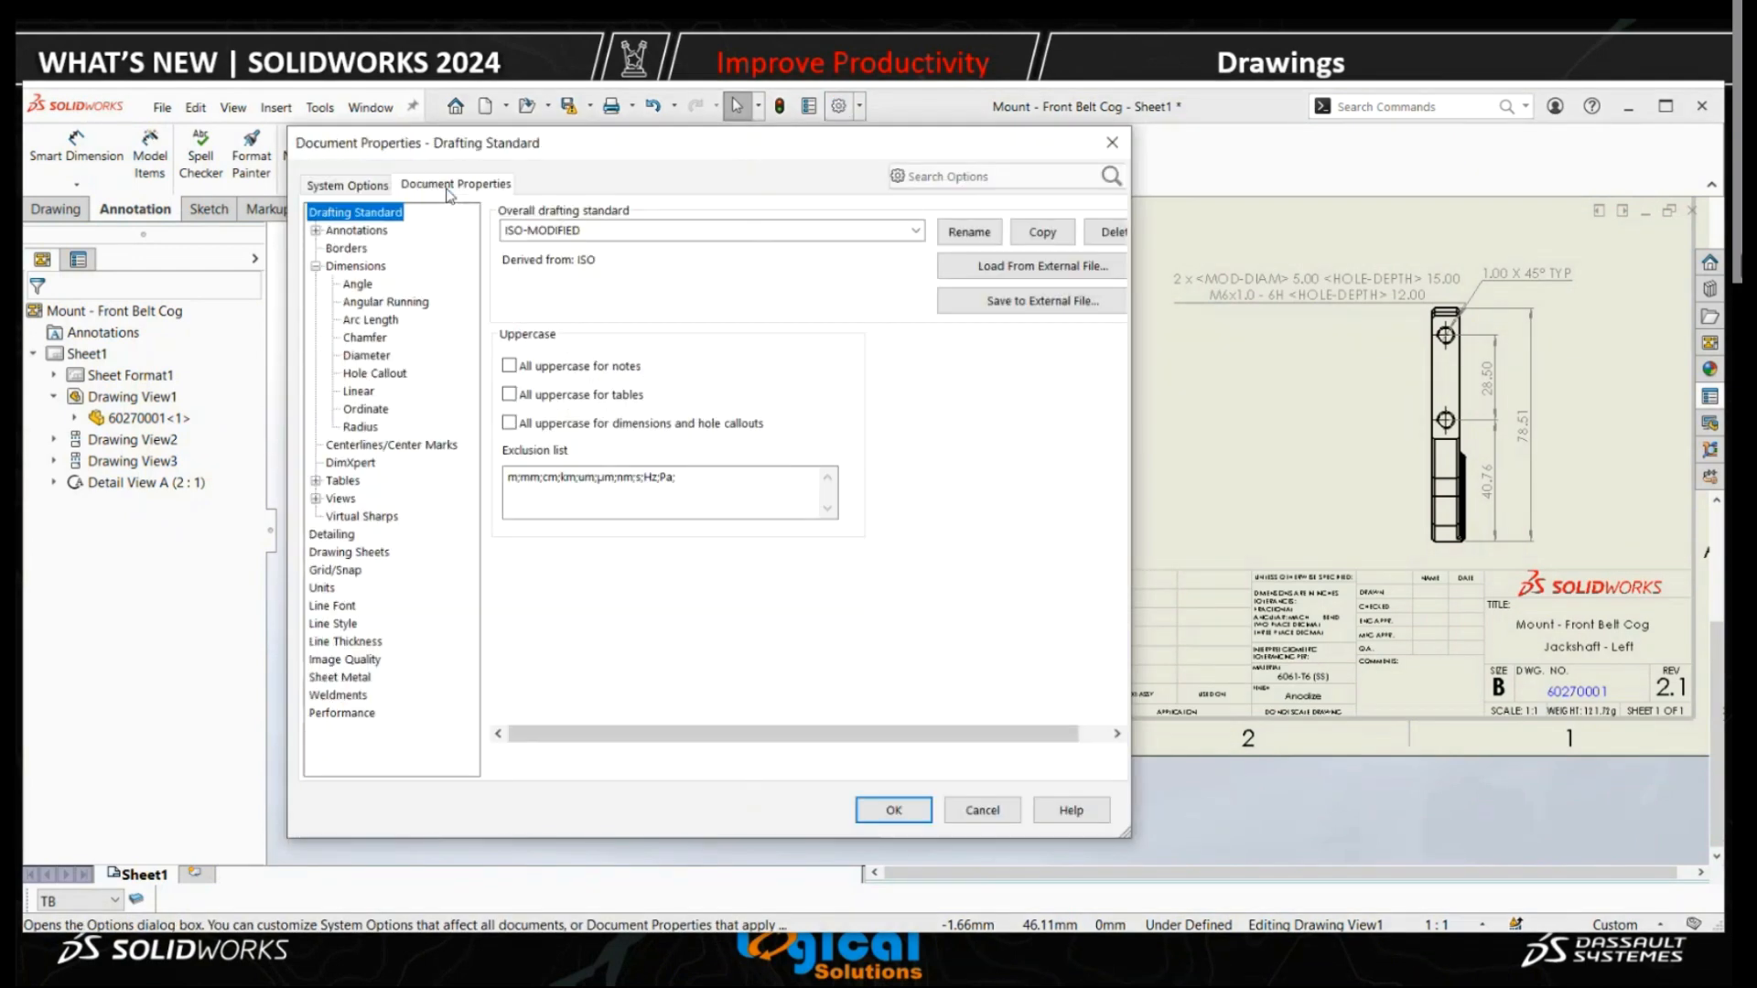
{"action": "left_click", "coordinate": [357, 270]}
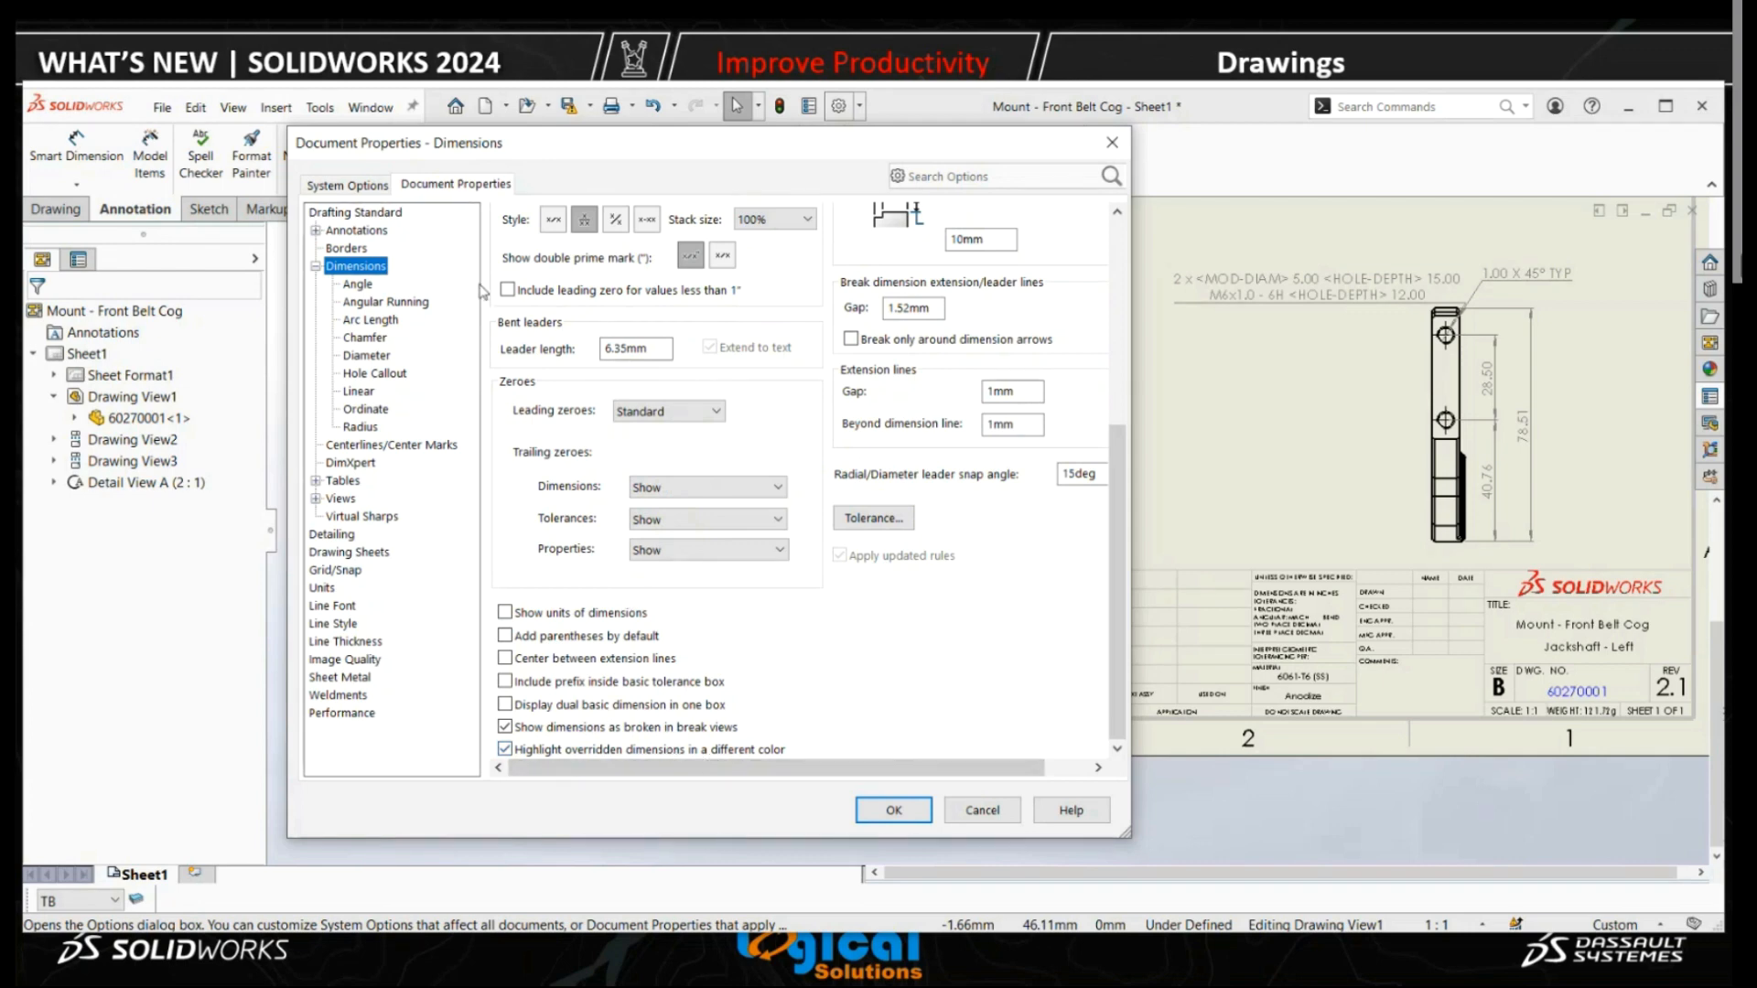
Check the system color assigned to overridden drawing dimensions, and close the options without changes.
{"action": "left_click", "coordinate": [377, 185]}
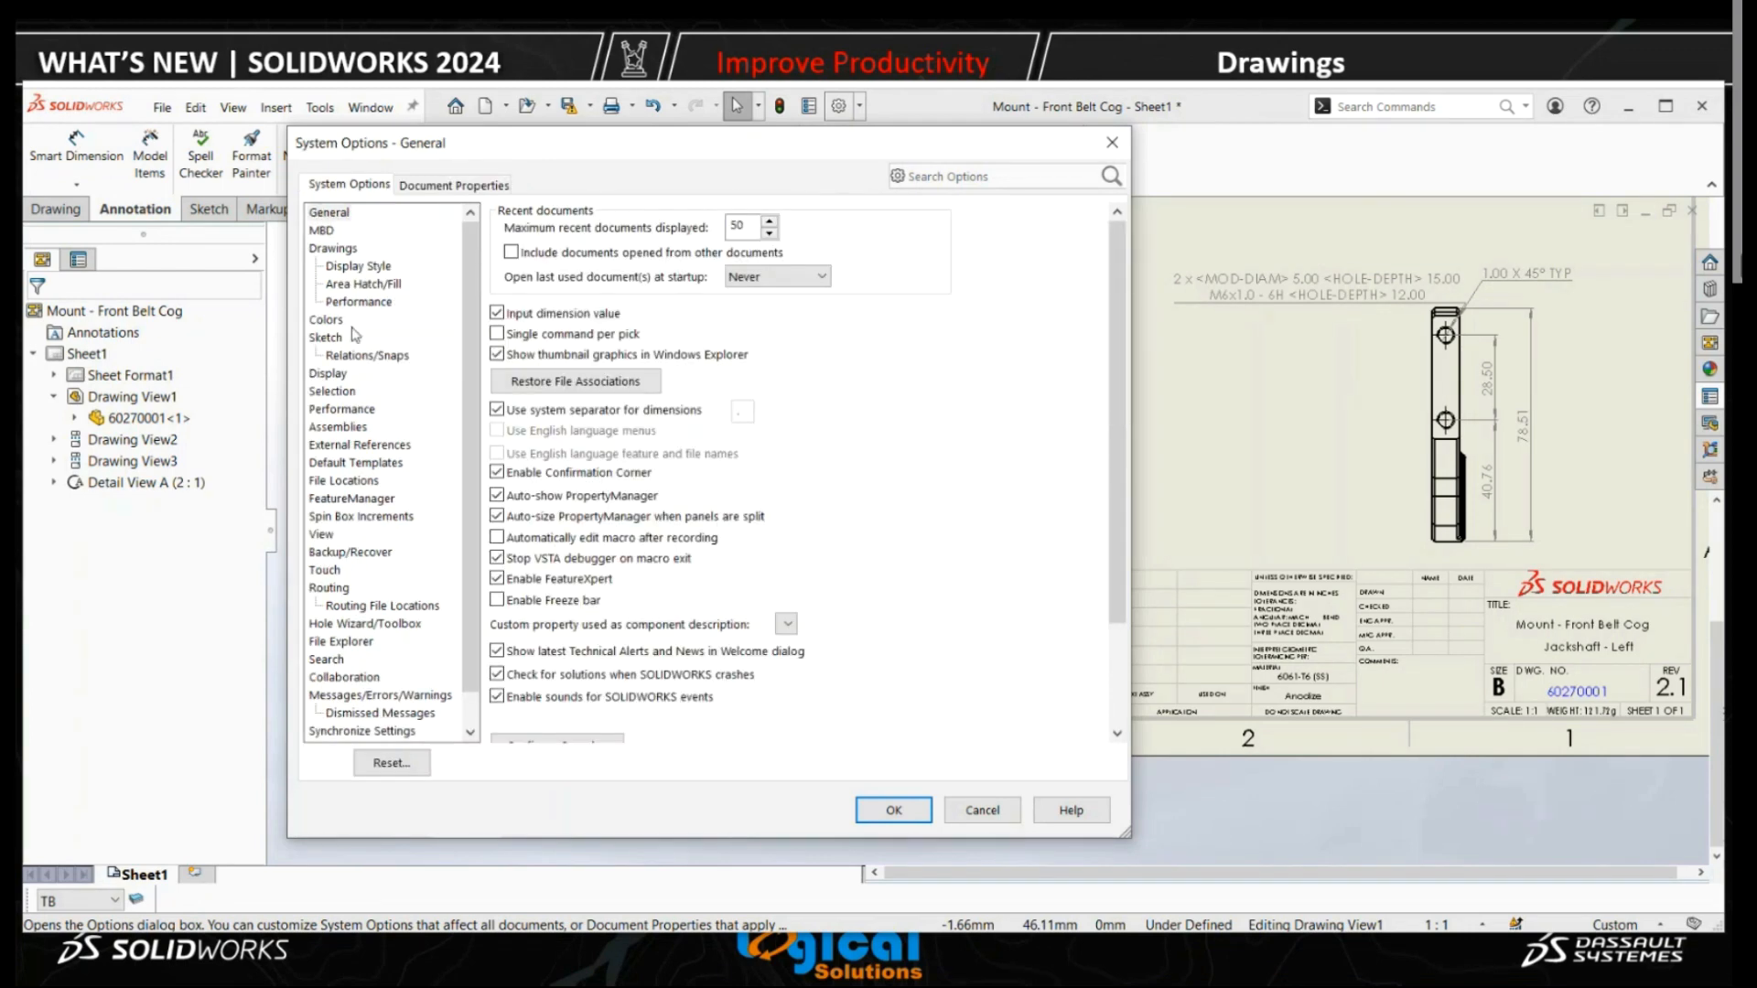
{"action": "left_click", "coordinate": [326, 320]}
{"action": "scroll", "coordinate": [629, 434], "scroll_direction": "down", "scroll_amount": 2}
{"action": "scroll", "coordinate": [630, 435], "scroll_direction": "down", "scroll_amount": 3}
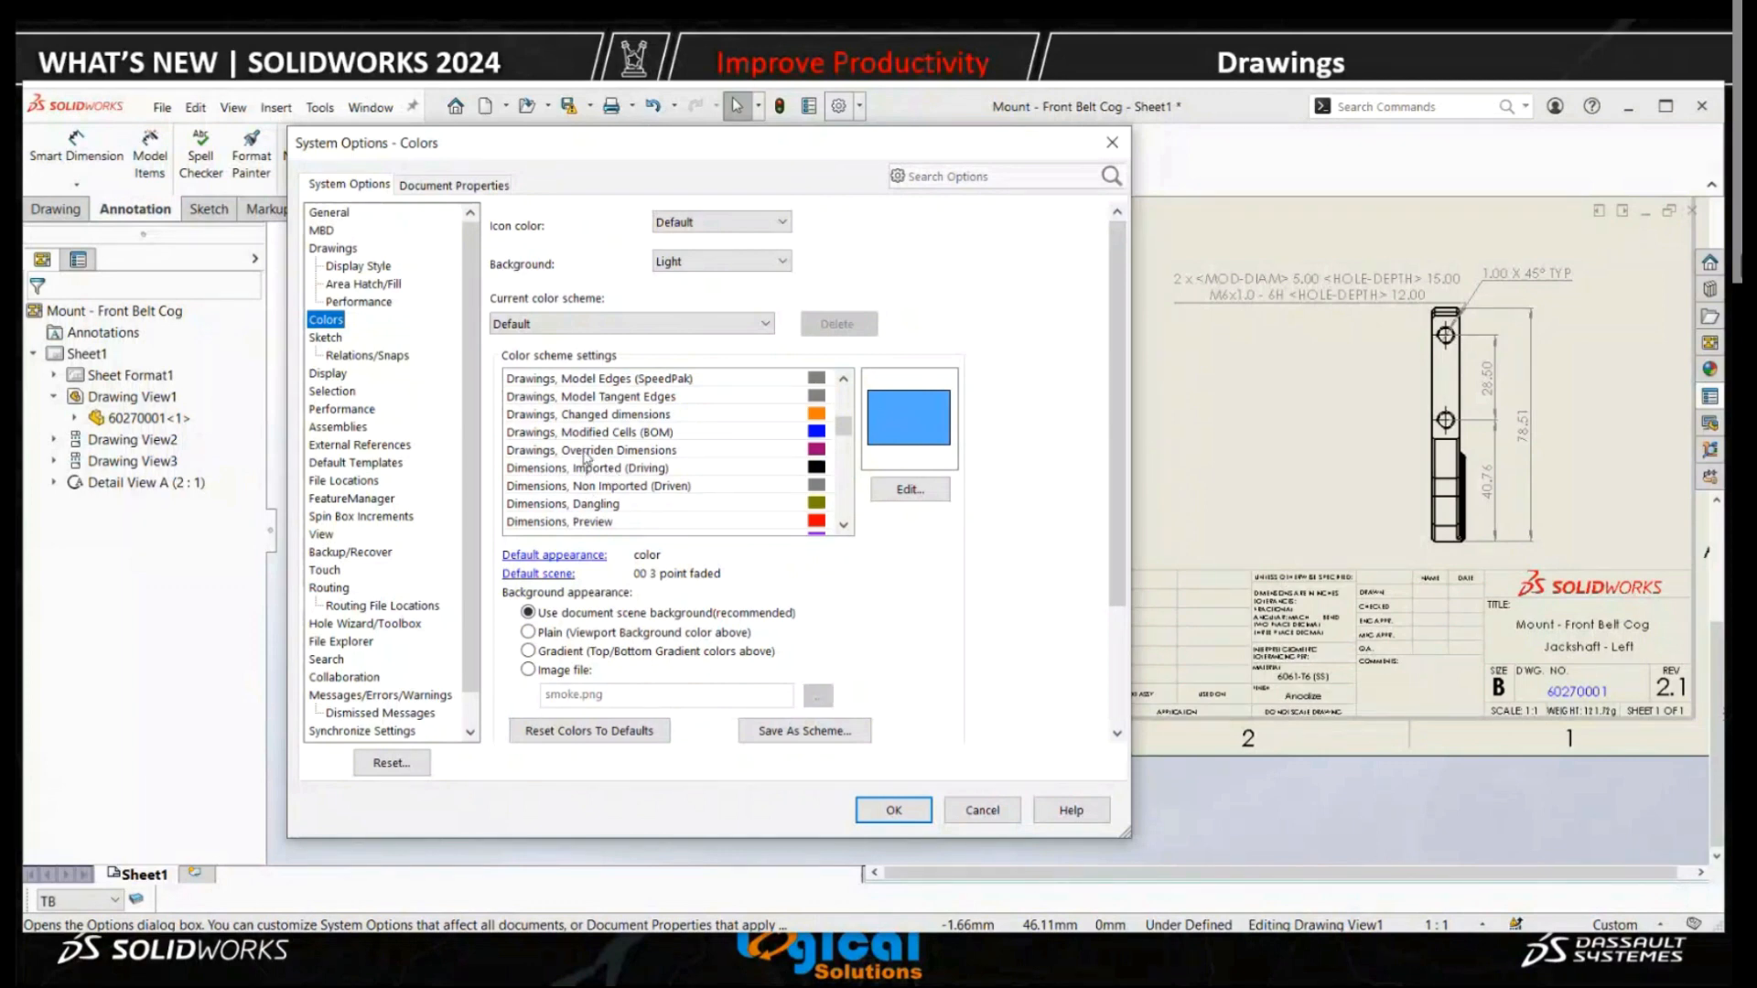
{"action": "left_click", "coordinate": [585, 452]}
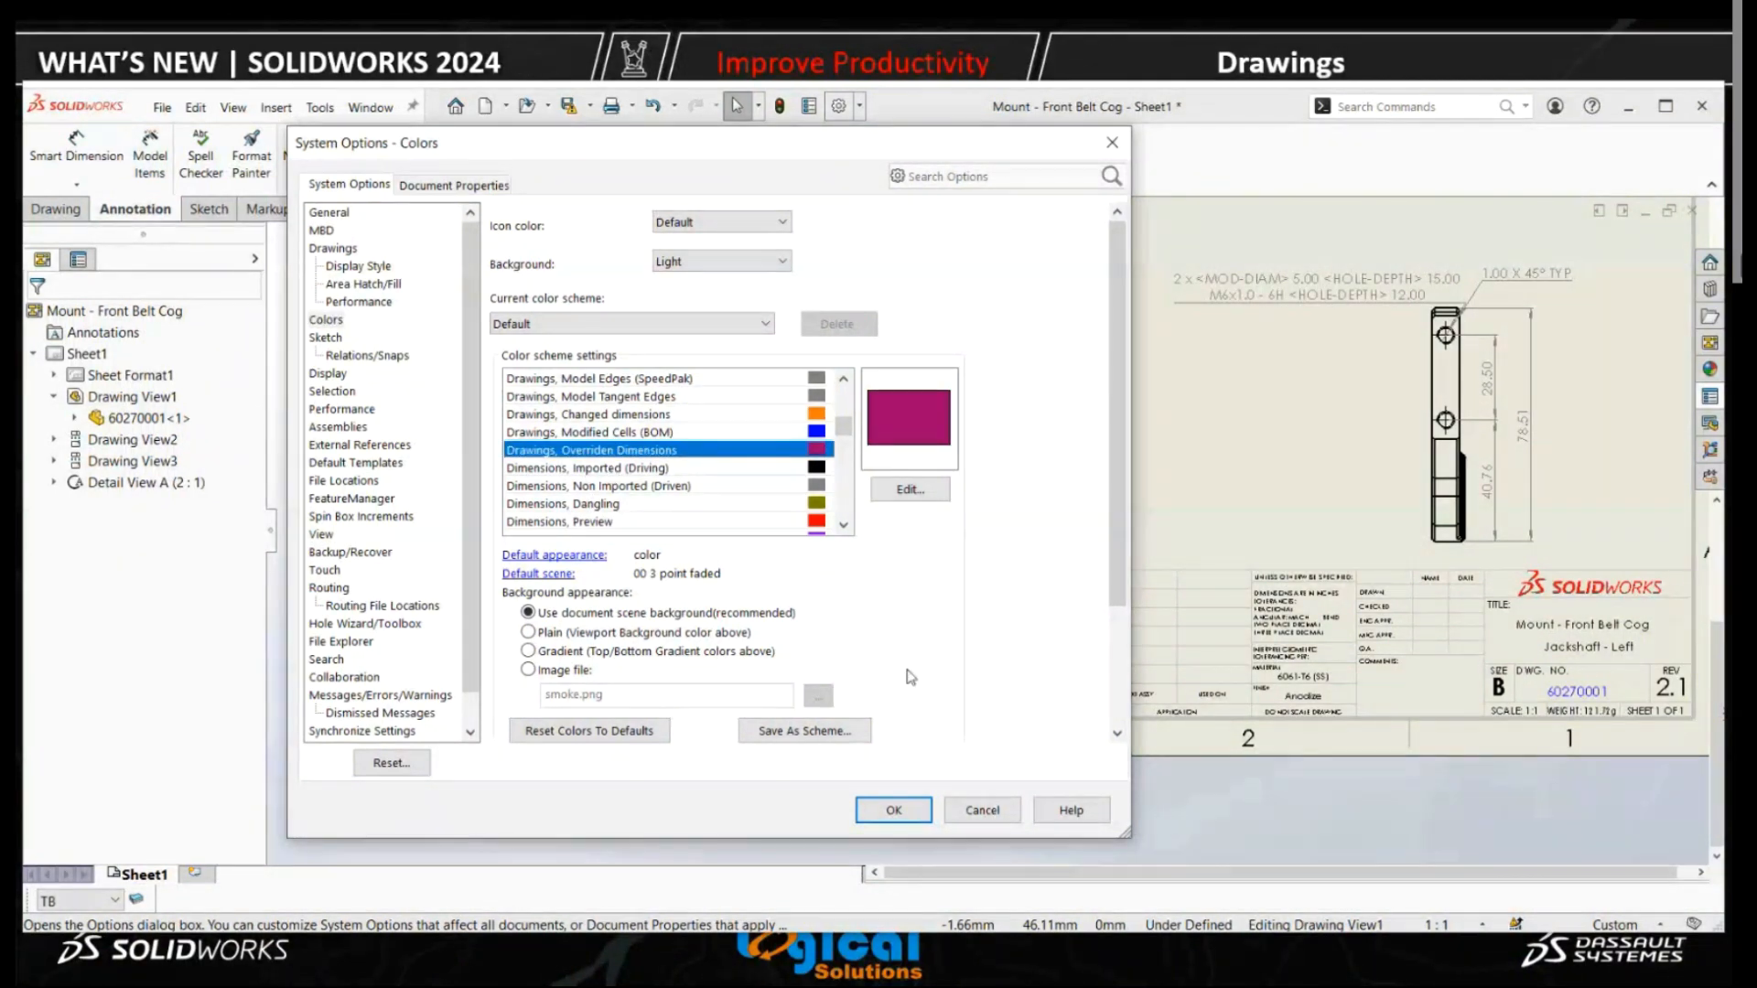
{"action": "left_click", "coordinate": [967, 810]}
Close the Mount - Front Belt Cog drawing without saving the modified documents.
{"action": "scroll", "coordinate": [966, 630], "scroll_direction": "up", "scroll_amount": 4}
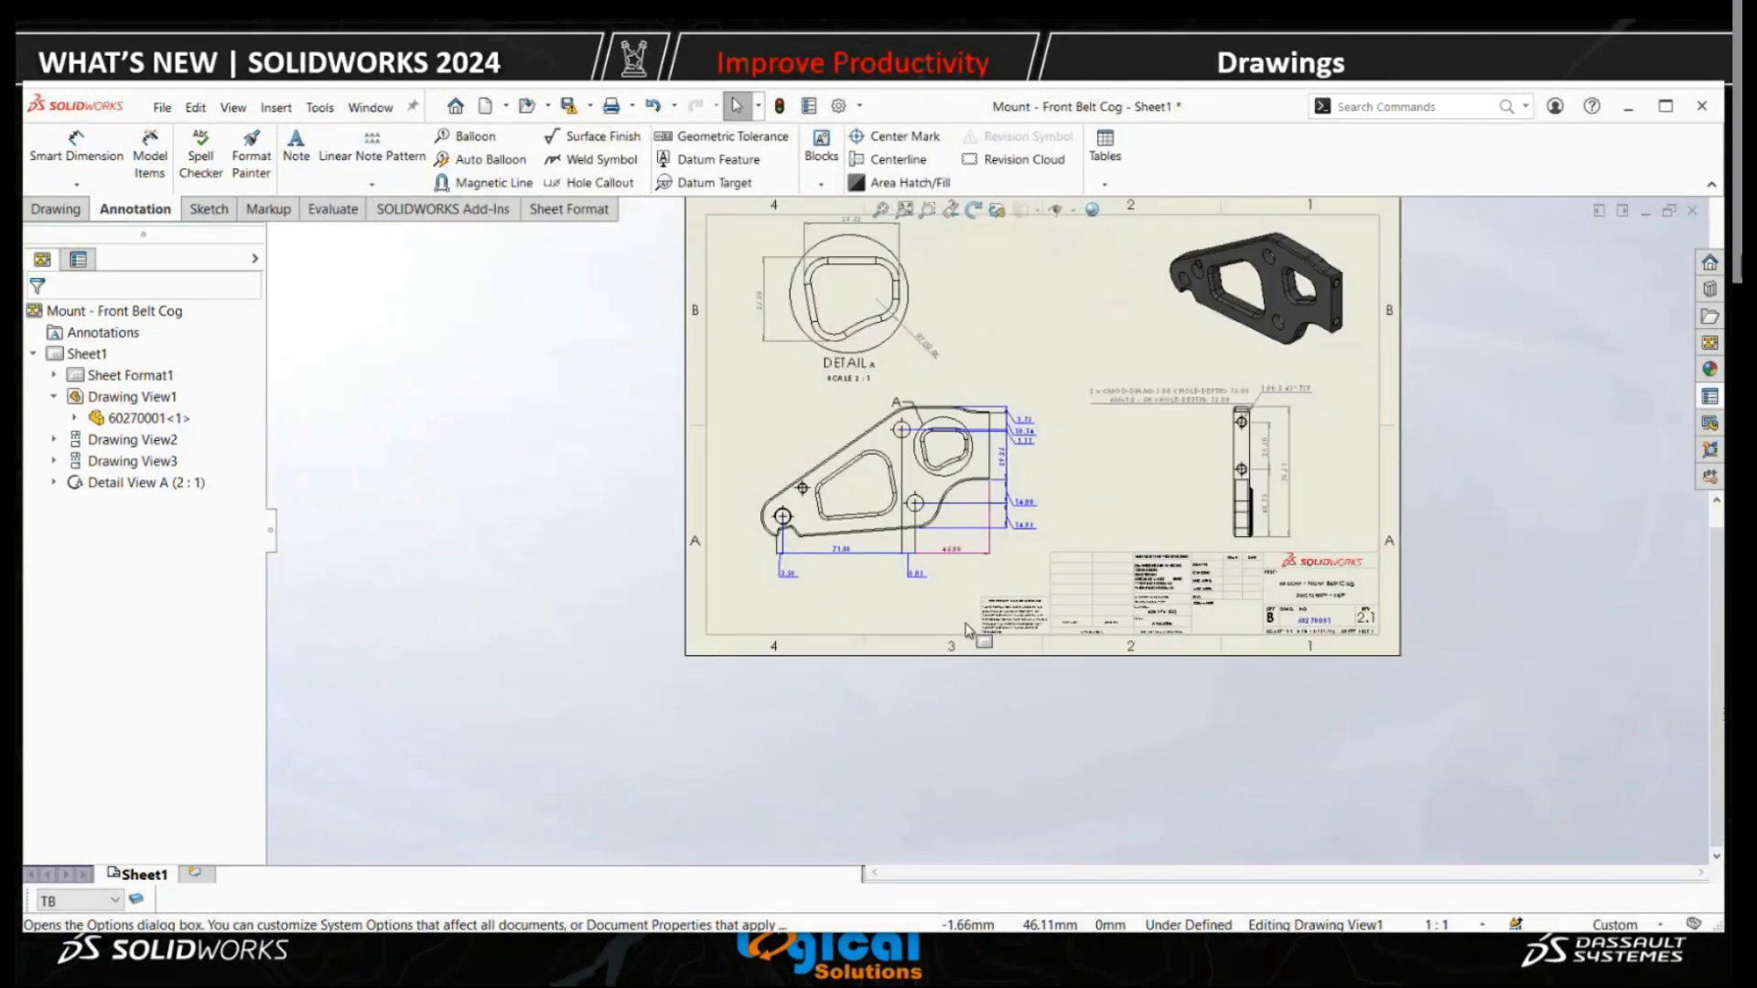
{"action": "left_click", "coordinate": [1692, 210]}
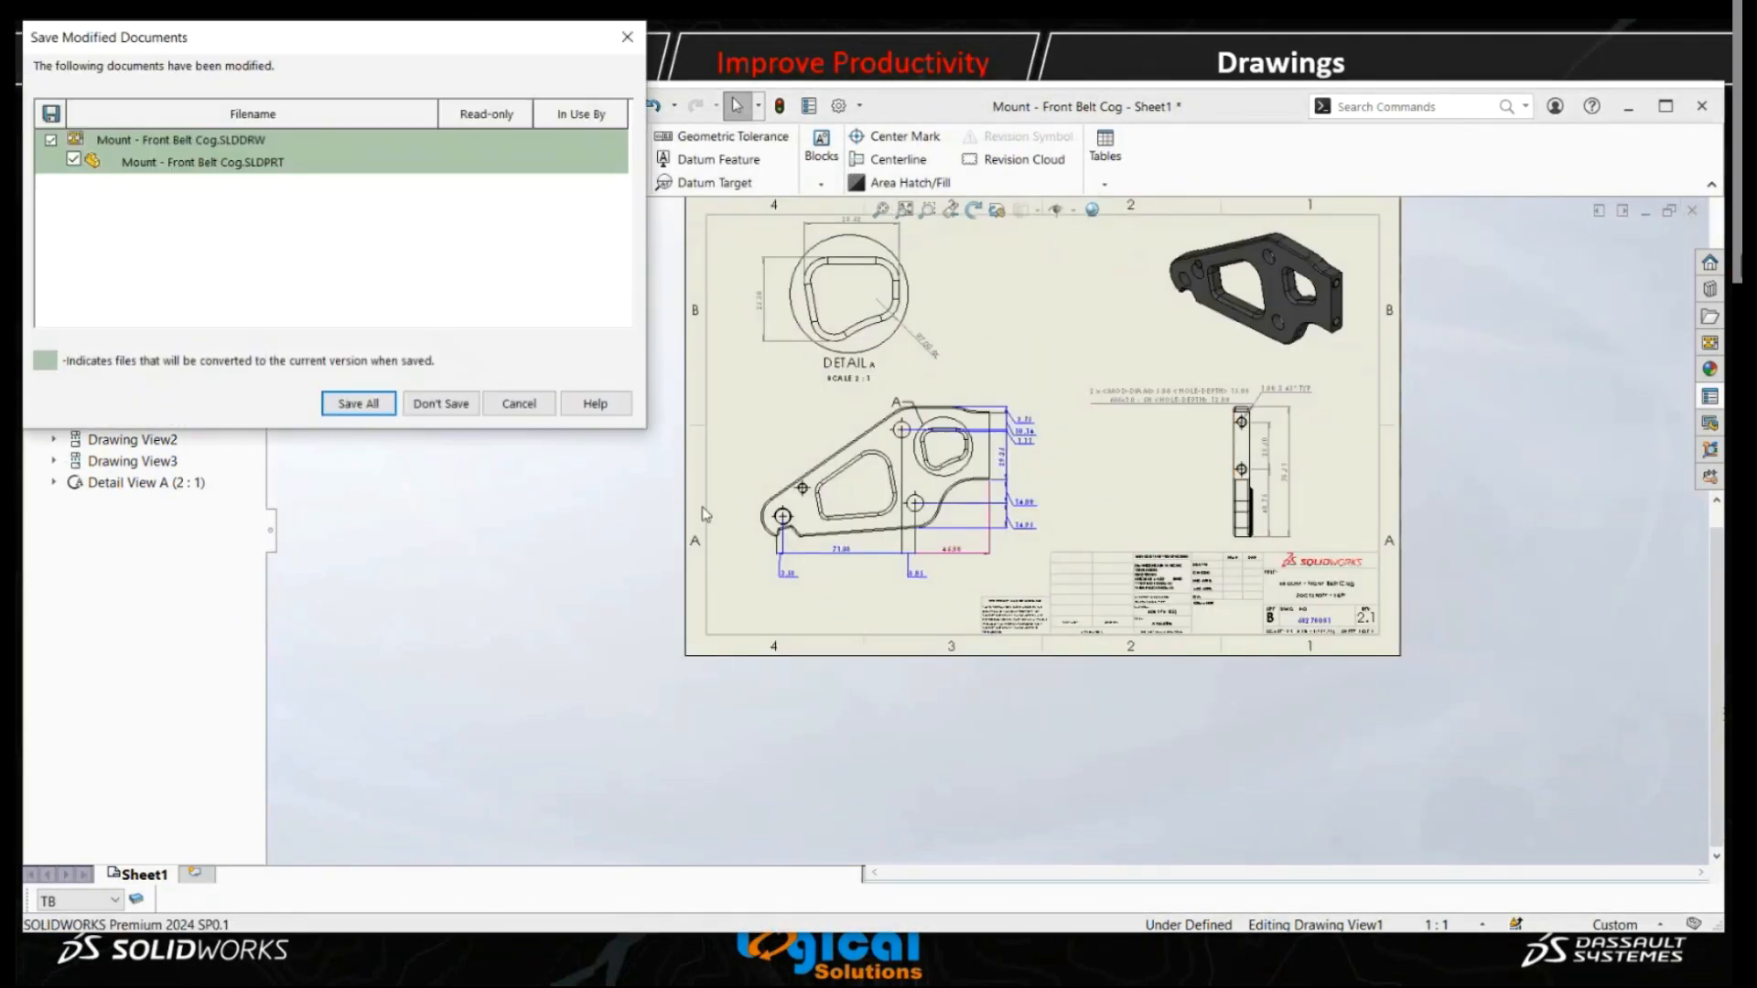
{"action": "left_click", "coordinate": [436, 409]}
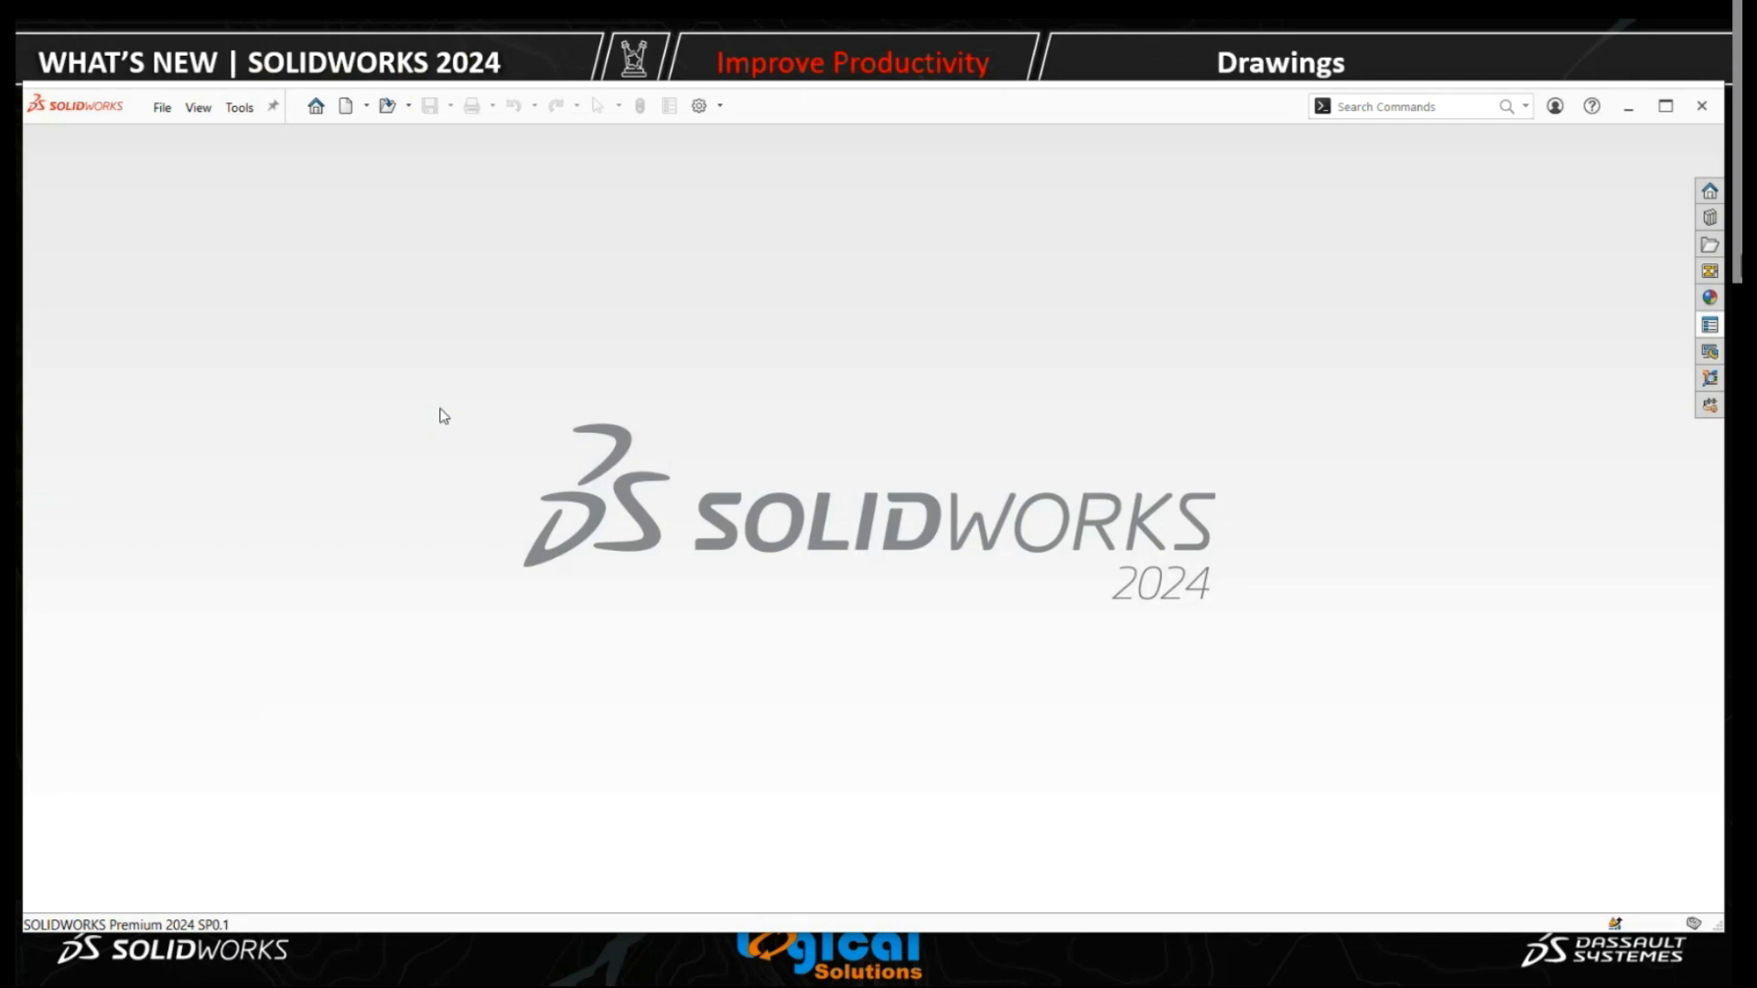
Switch to the PowerPoint slide show and advance to the slide on property links and reattaching dangling dimensions.
{"action": "key", "text": "alt+Tab"}
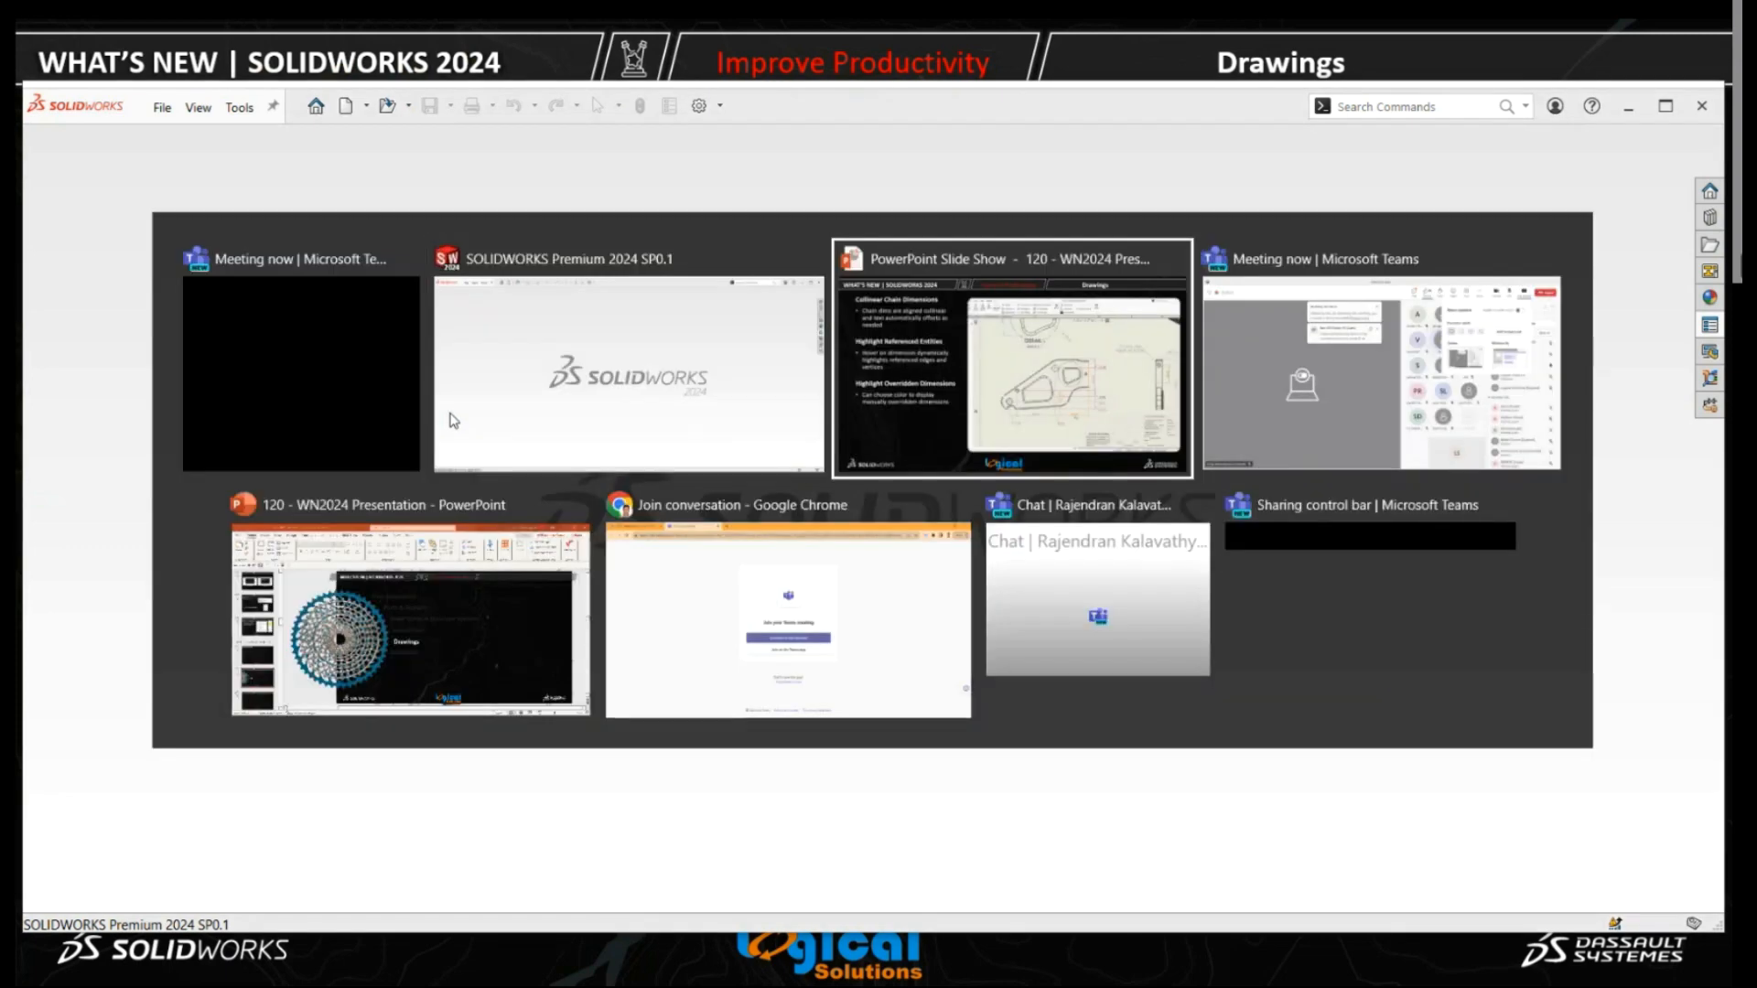
{"action": "key", "text": "Right"}
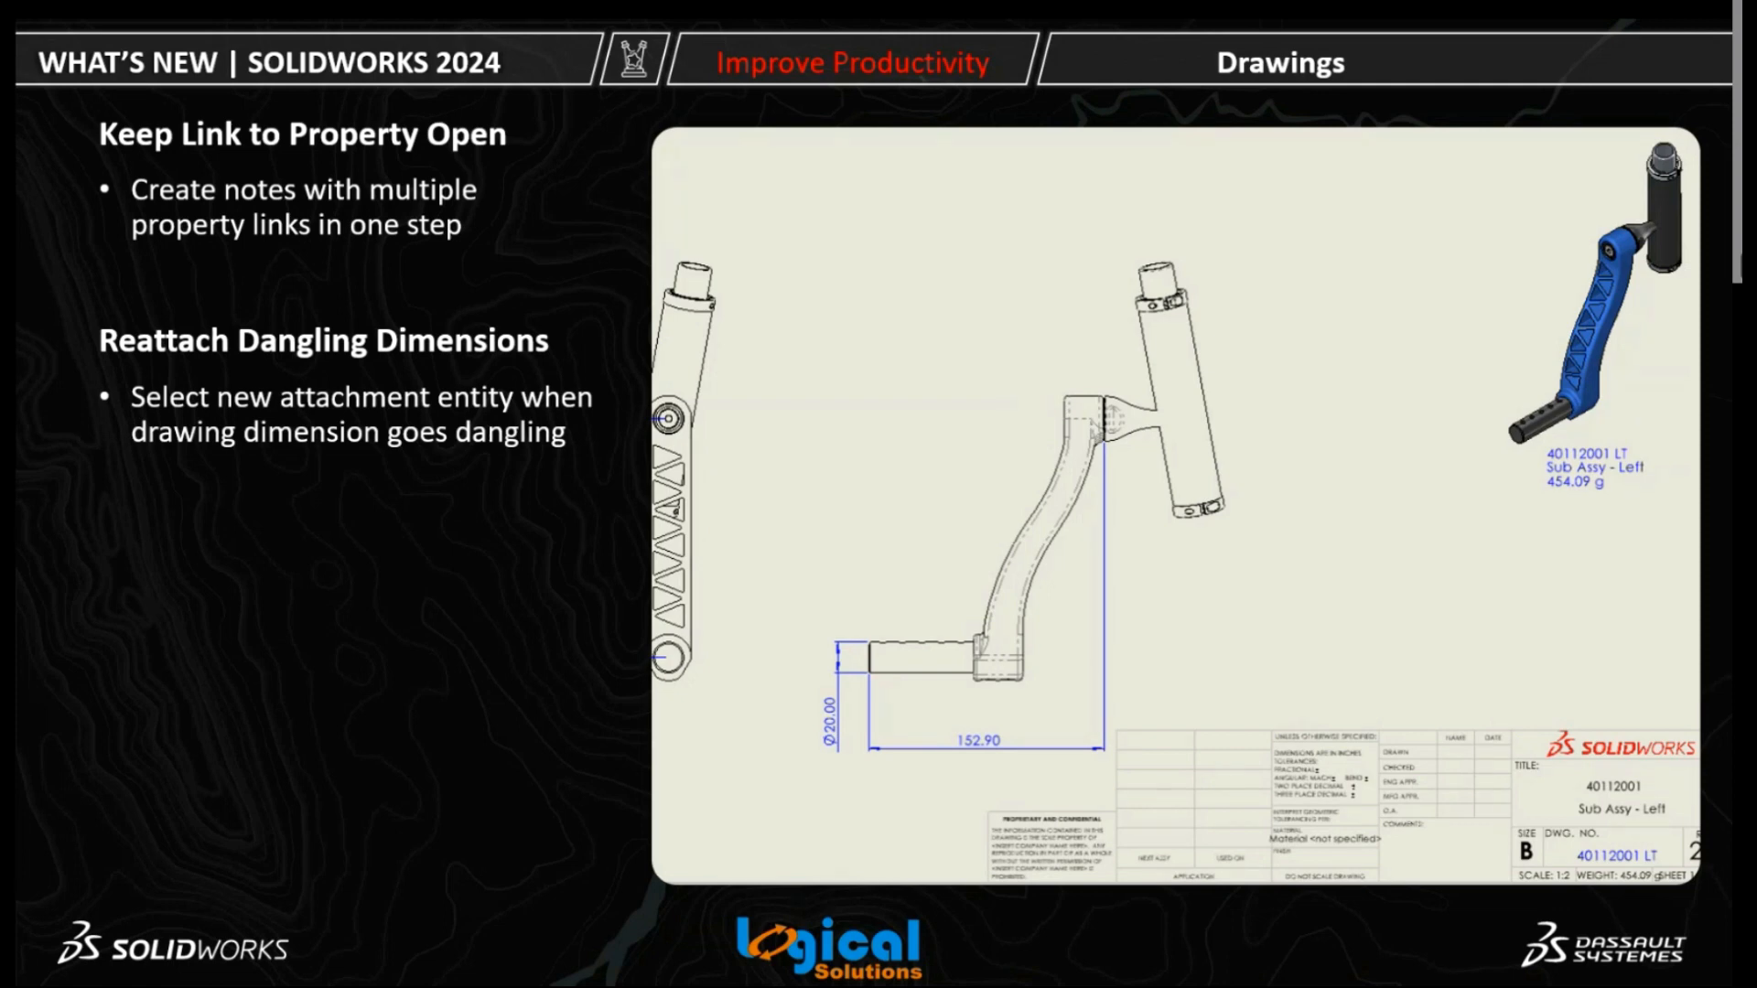
Switch back to SOLIDWORKS and open the crank arm drawing 40112001.
{"action": "key", "text": "alt+Tab"}
{"action": "key", "text": "alt+Tab"}
{"action": "key", "text": "alt+Tab"}
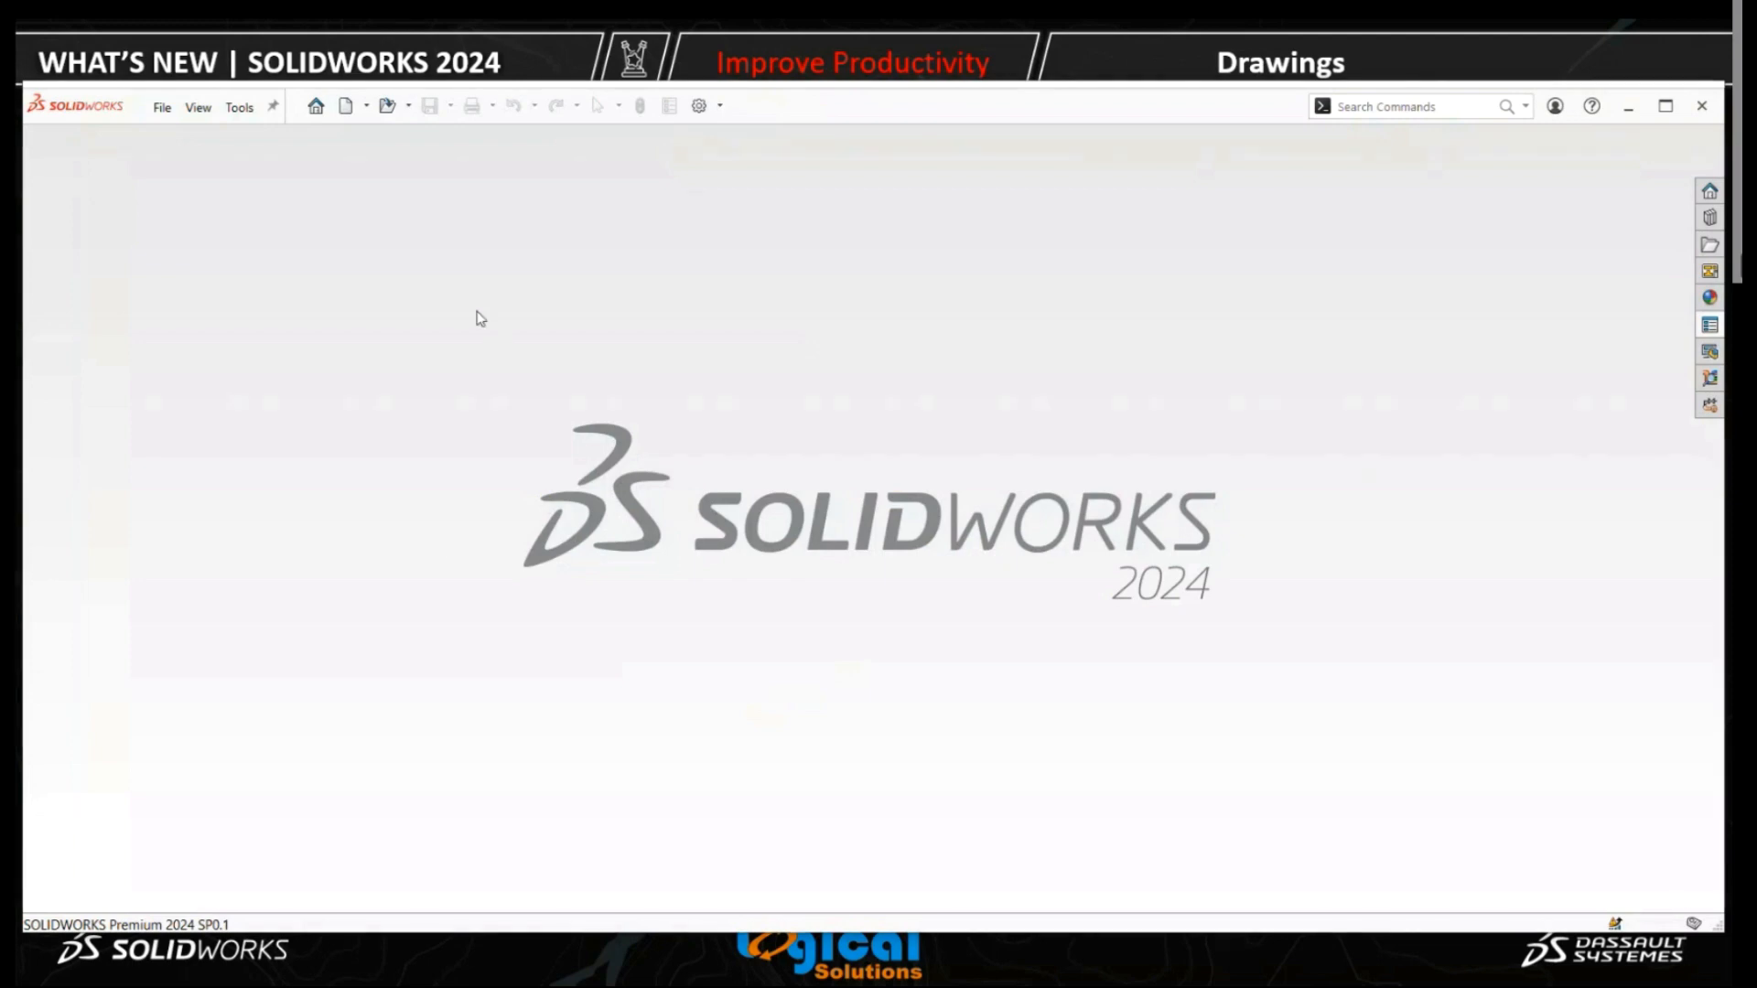
{"action": "left_click", "coordinate": [730, 453]}
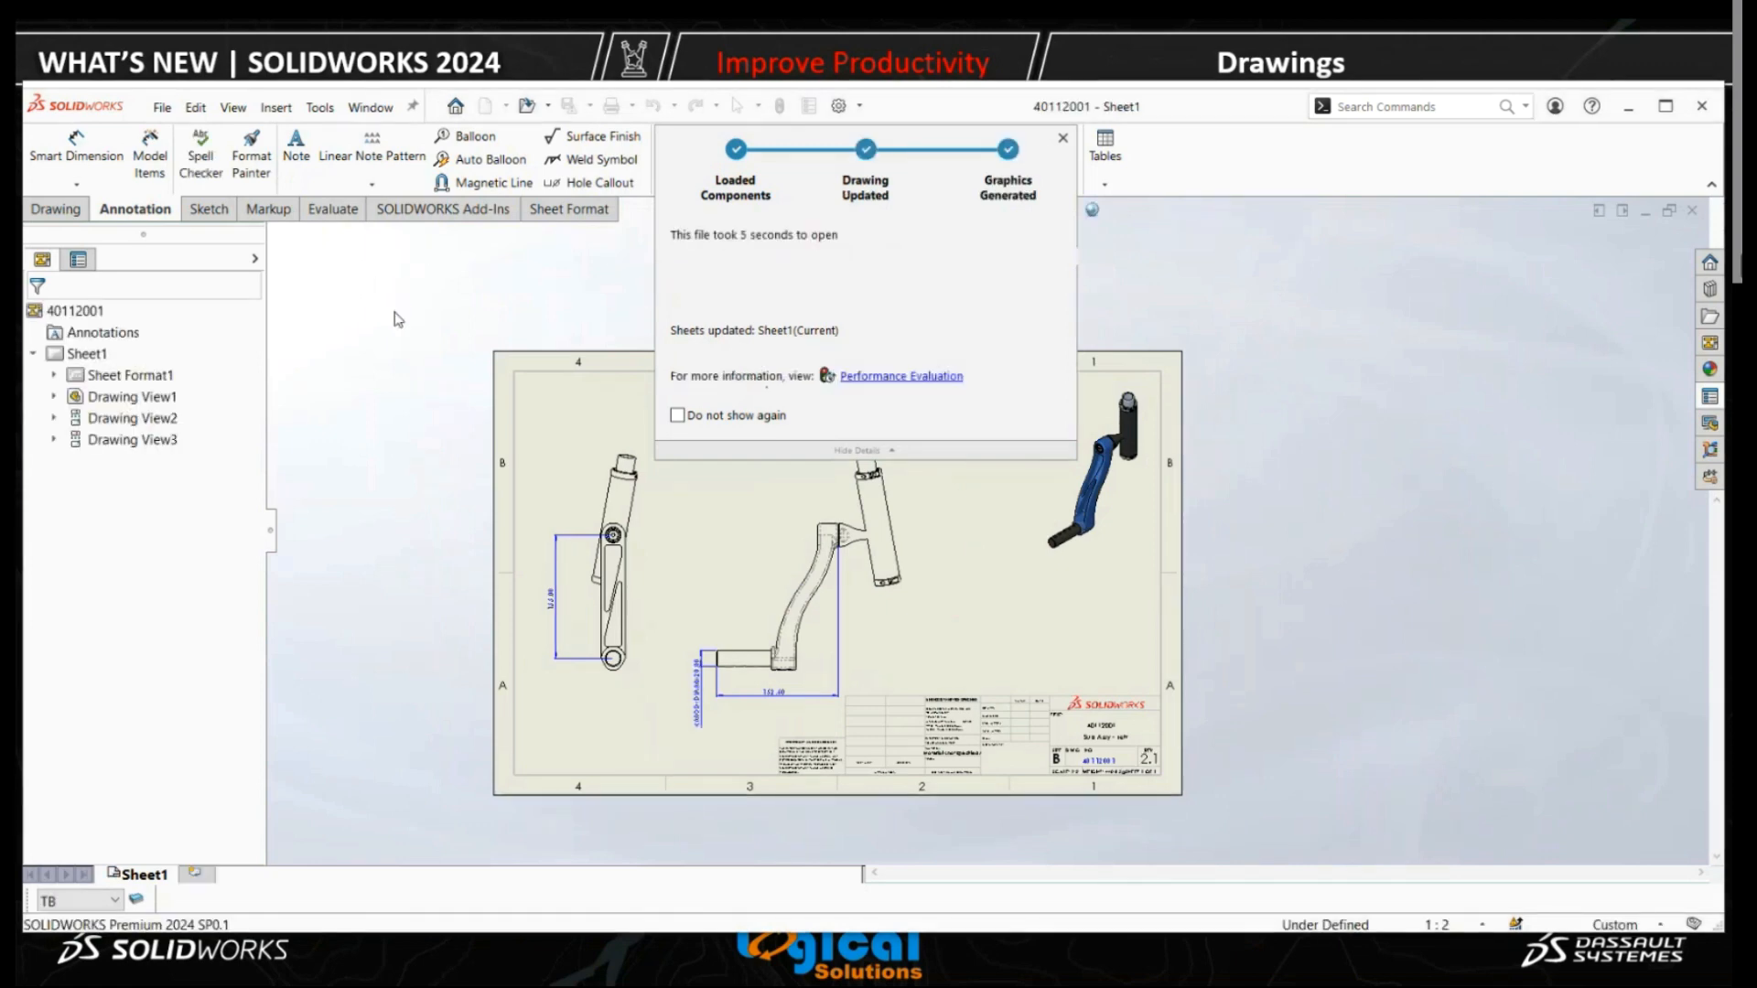
Place a new note below the shaded crank arm view.
{"action": "left_click", "coordinate": [298, 153]}
{"action": "scroll", "coordinate": [1050, 590], "scroll_direction": "down", "scroll_amount": 5}
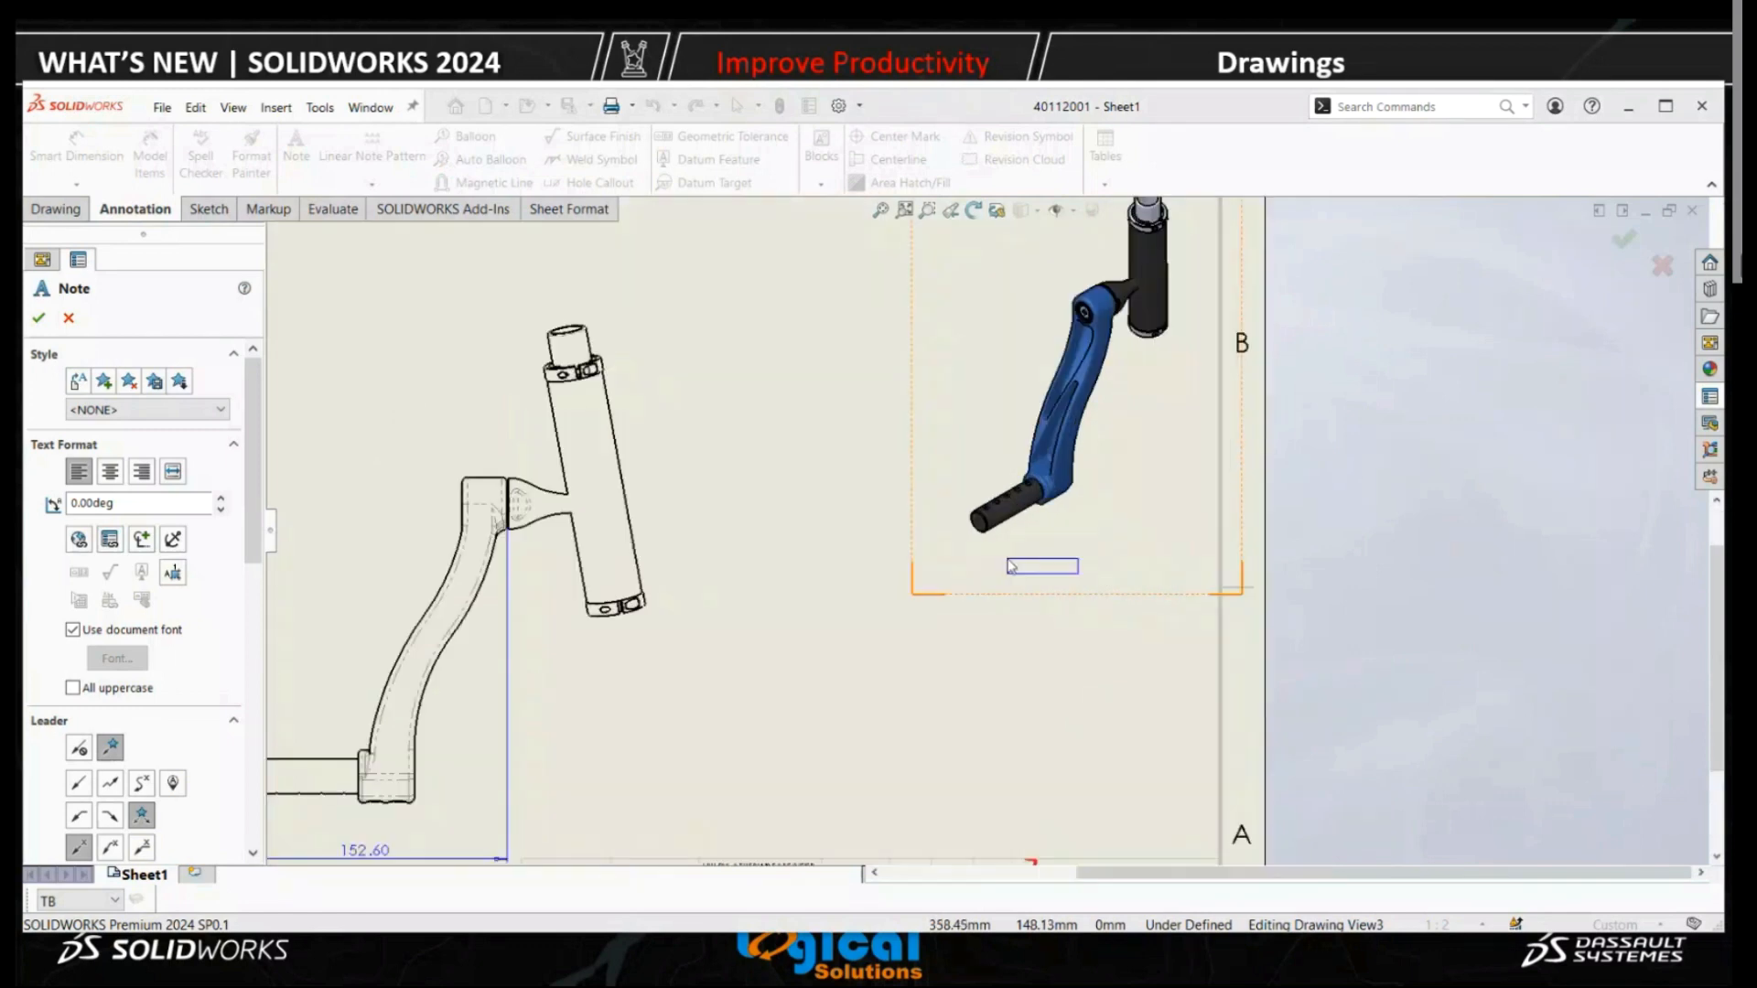
{"action": "left_click", "coordinate": [993, 568]}
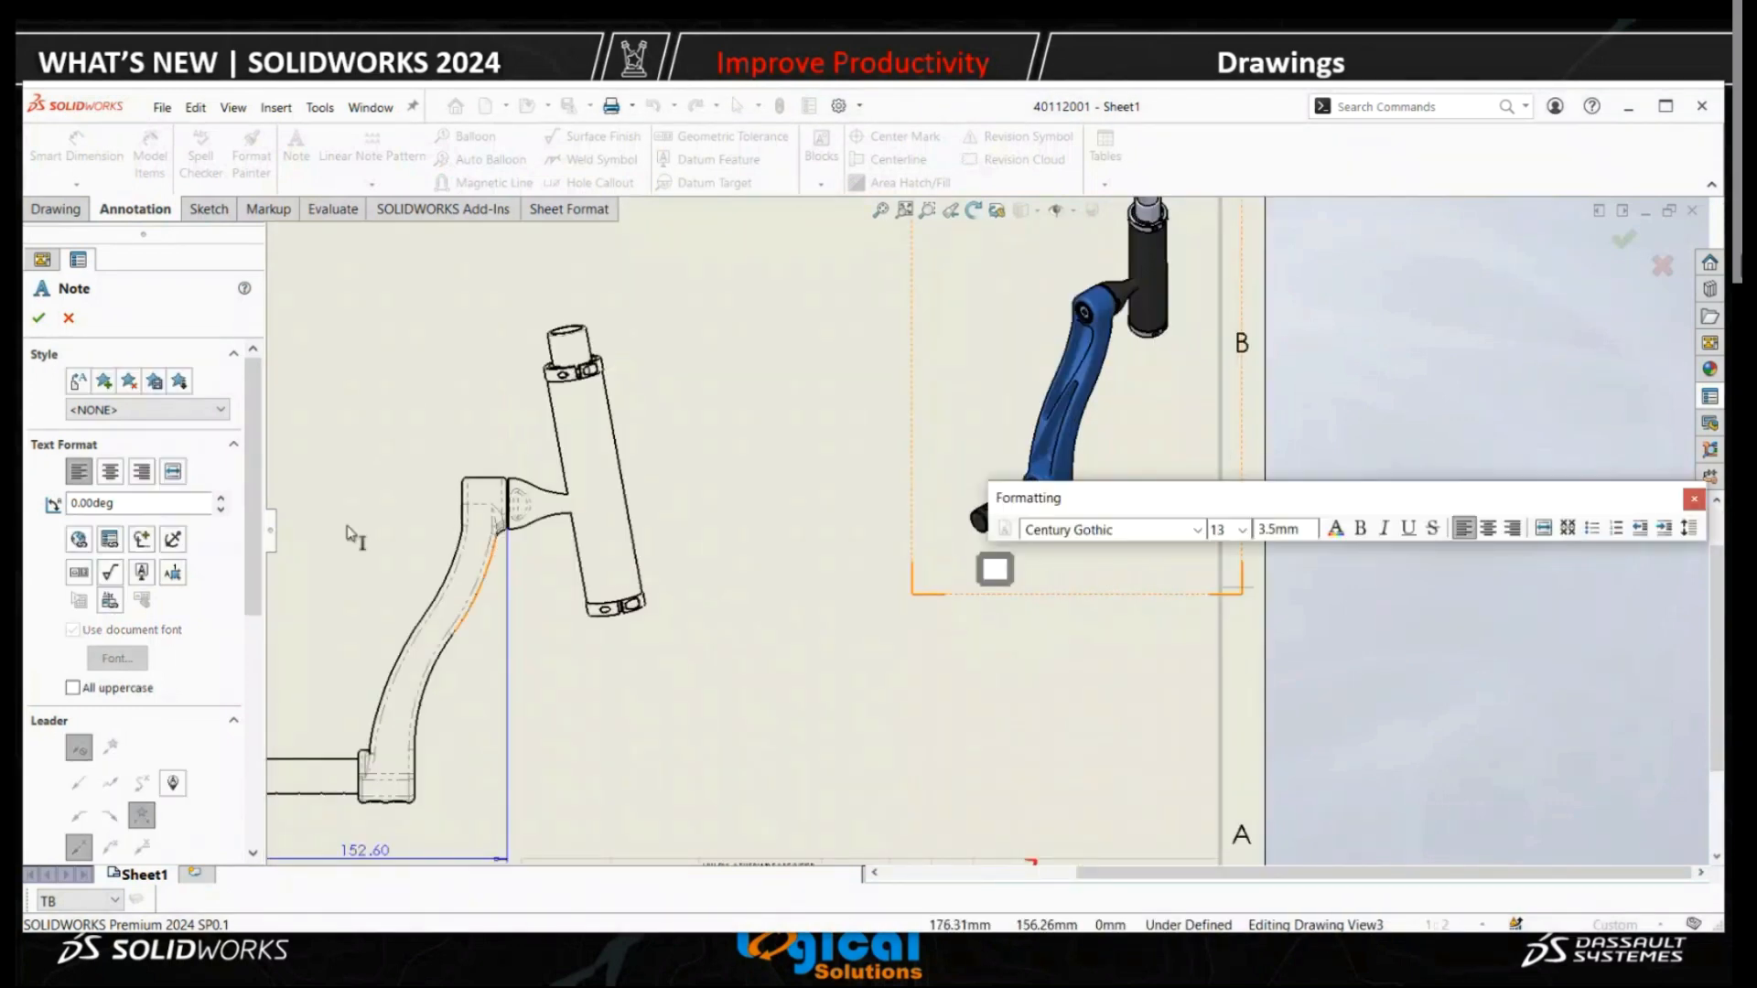
Link the note to the PartNo property of the model in the current drawing view, keeping the property link dialog open.
{"action": "left_click", "coordinate": [121, 539]}
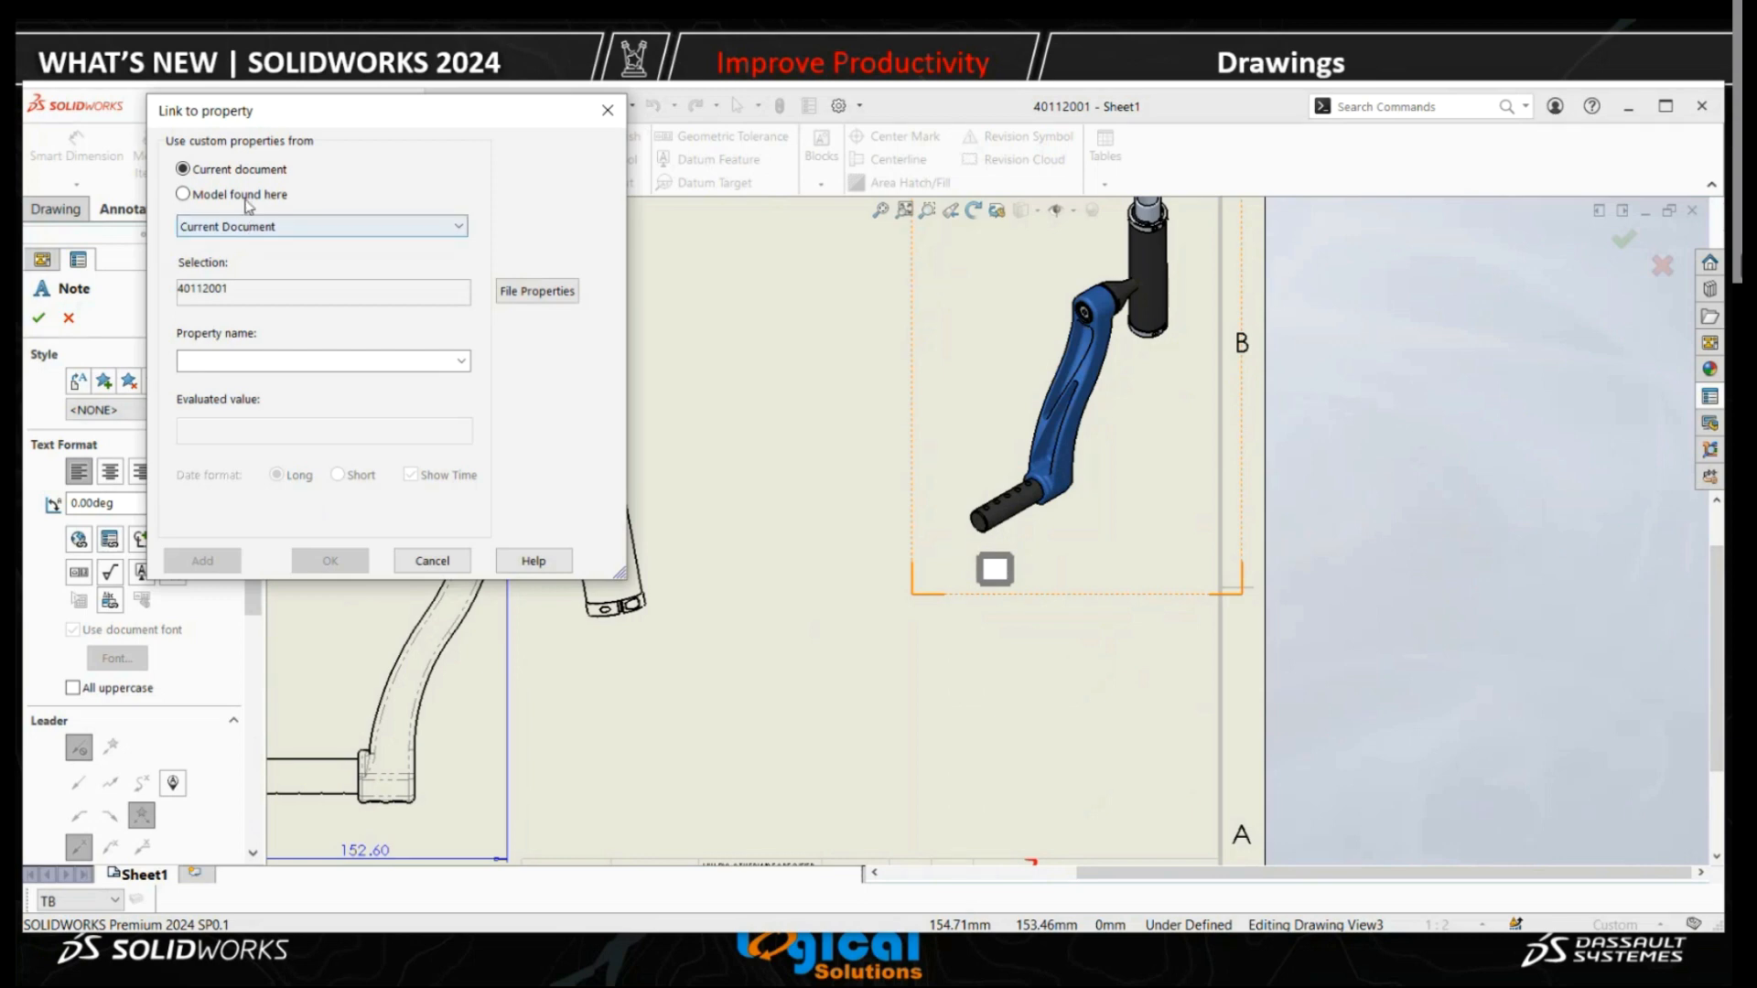
{"action": "left_click", "coordinate": [240, 195]}
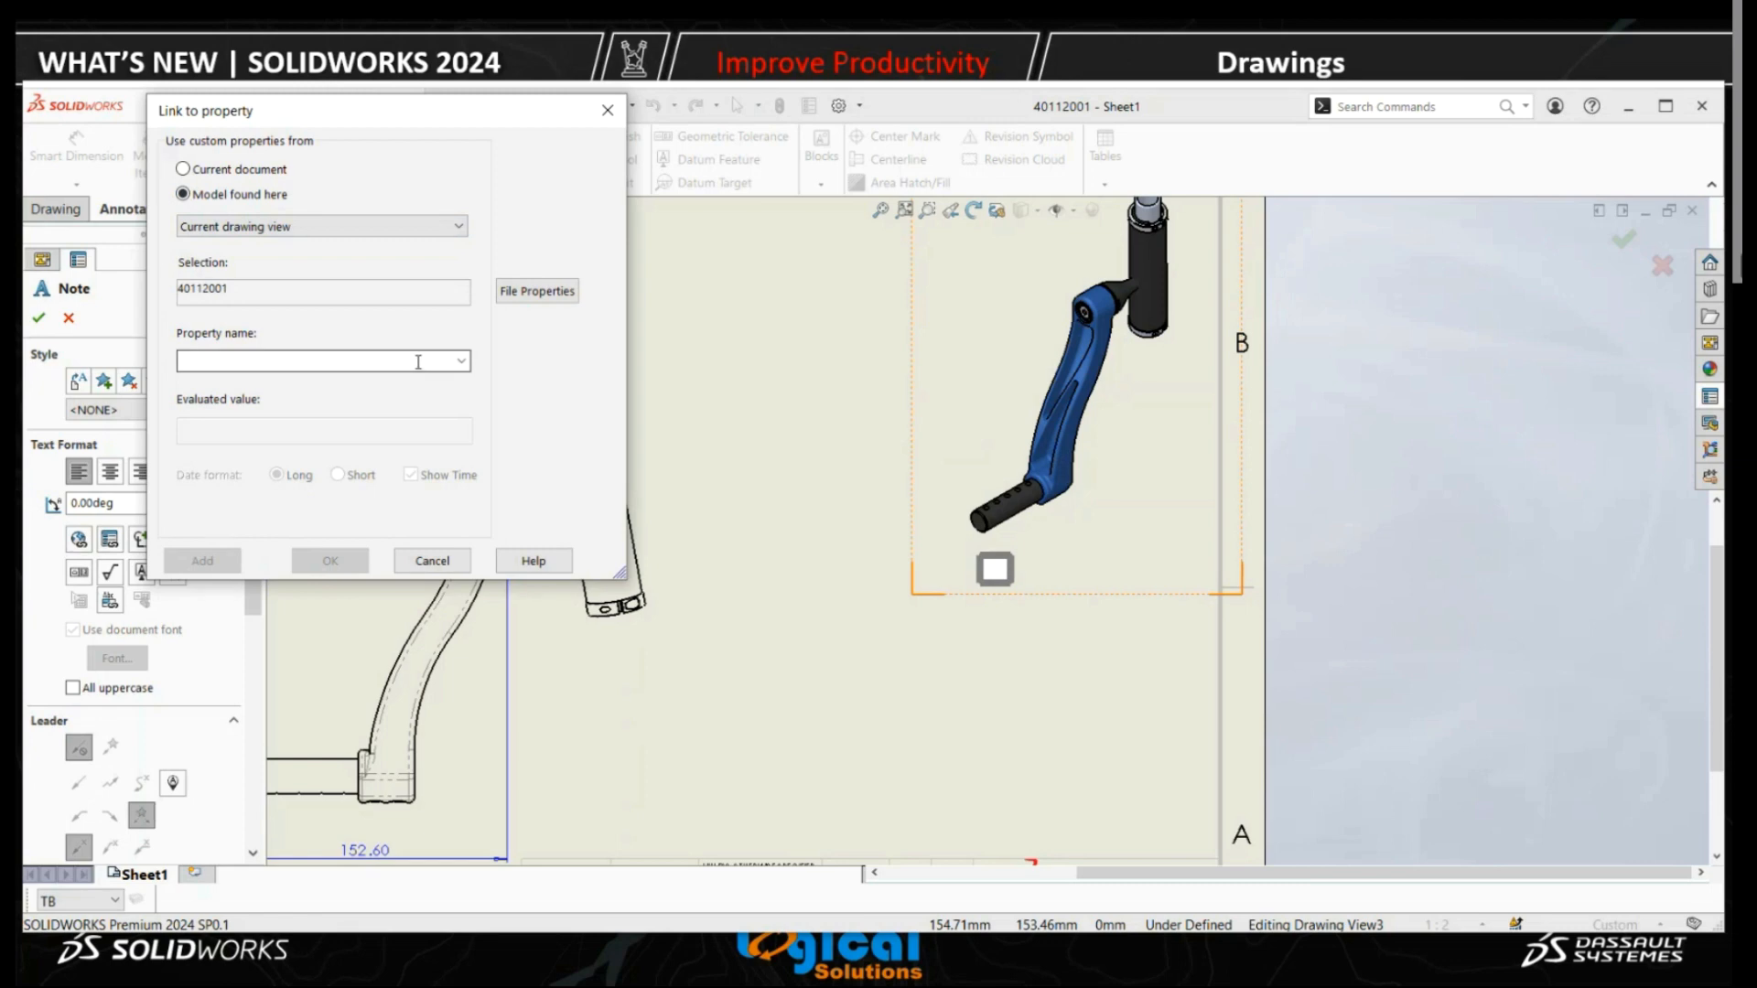
{"action": "left_click", "coordinate": [419, 362]}
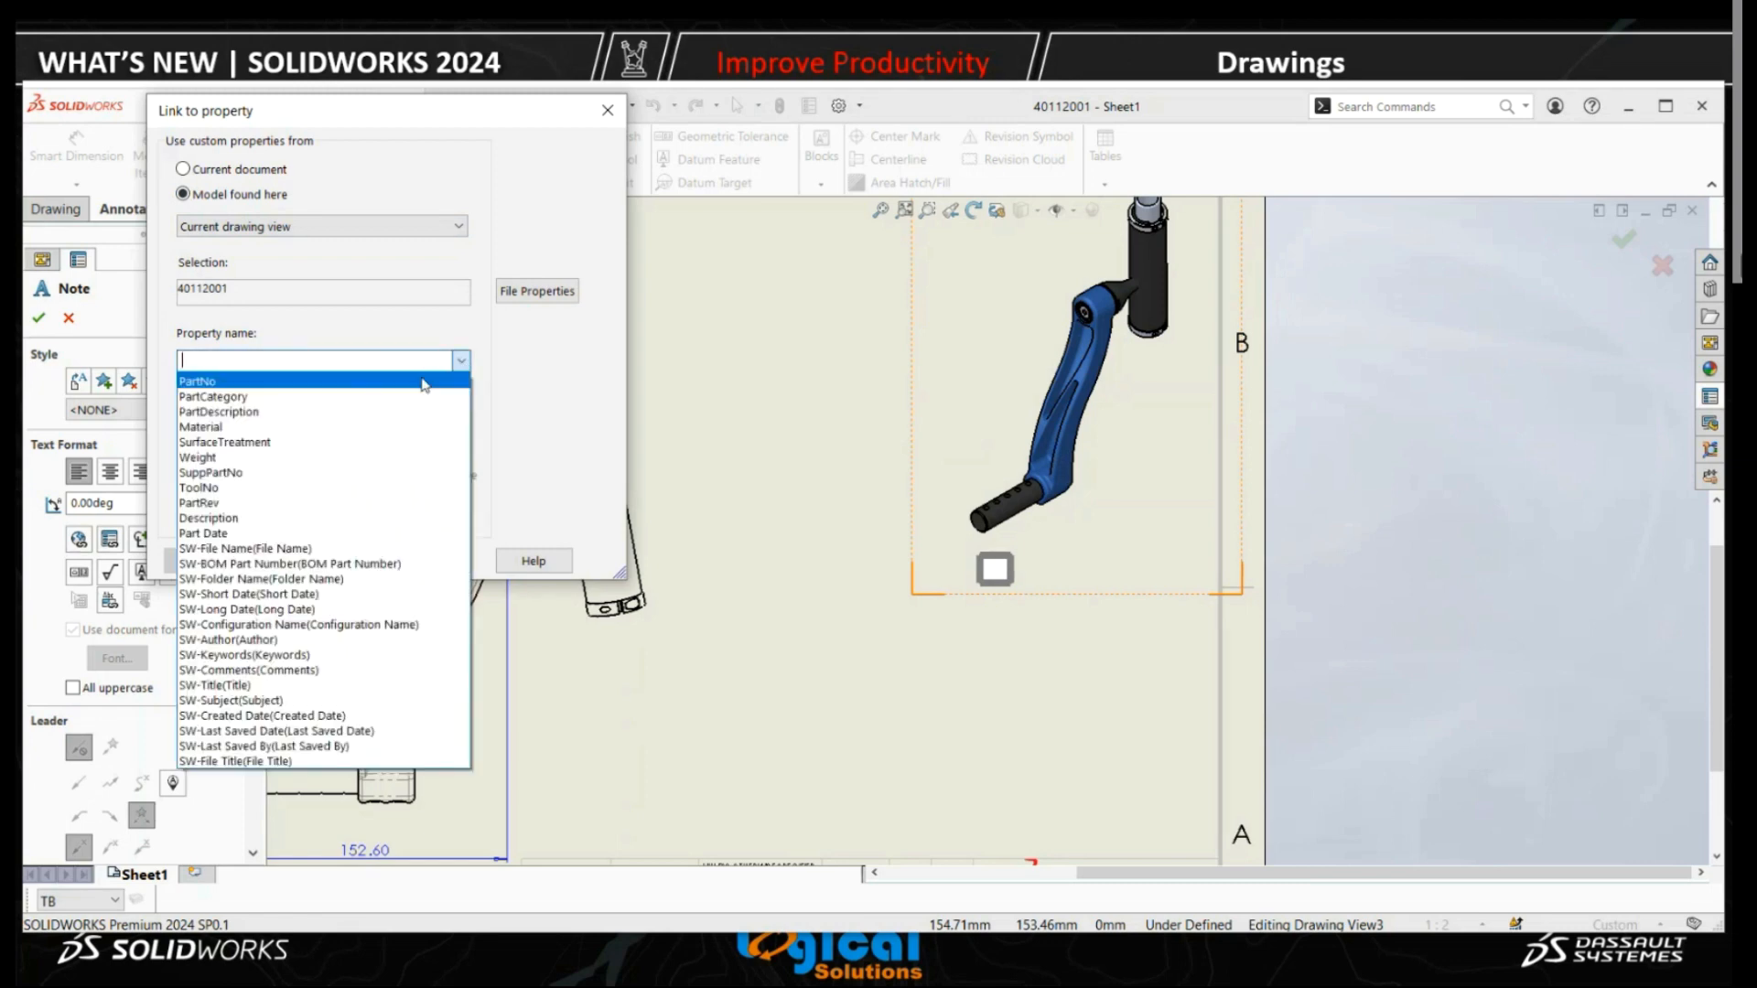
{"action": "left_click", "coordinate": [421, 382]}
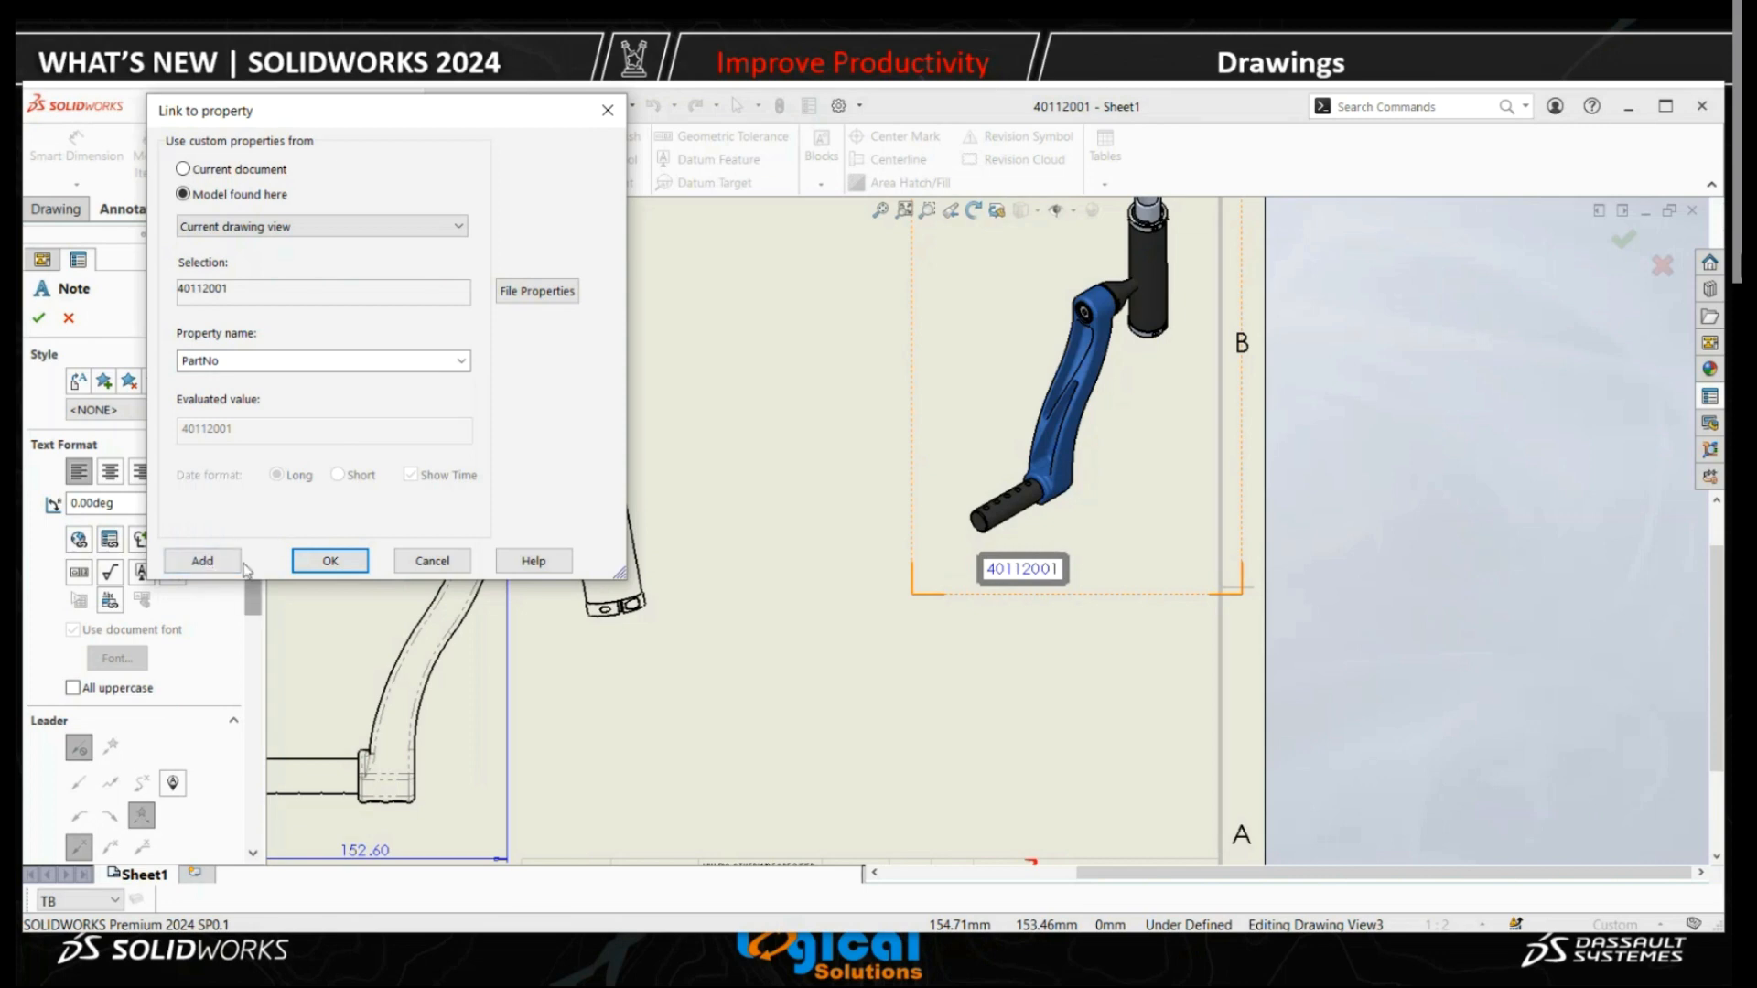
{"action": "left_click", "coordinate": [230, 560]}
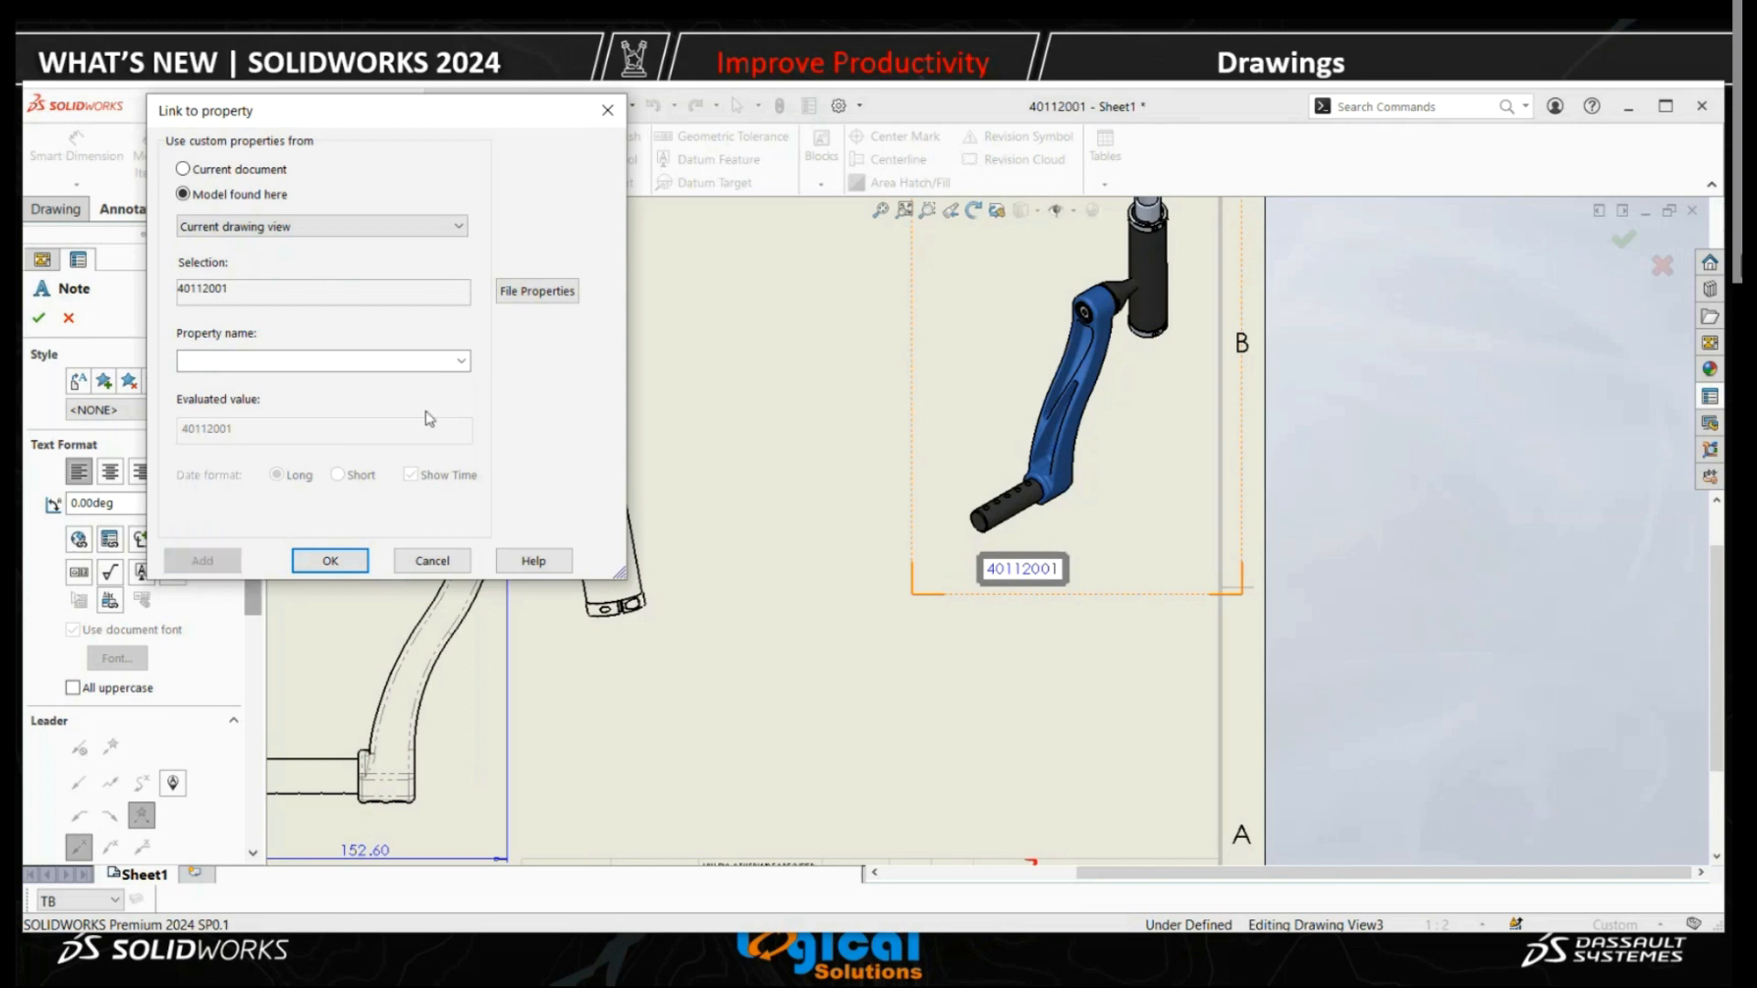
Add links to the Weight and PartCategory properties to the same note, and finish the note.
{"action": "left_click", "coordinate": [461, 361]}
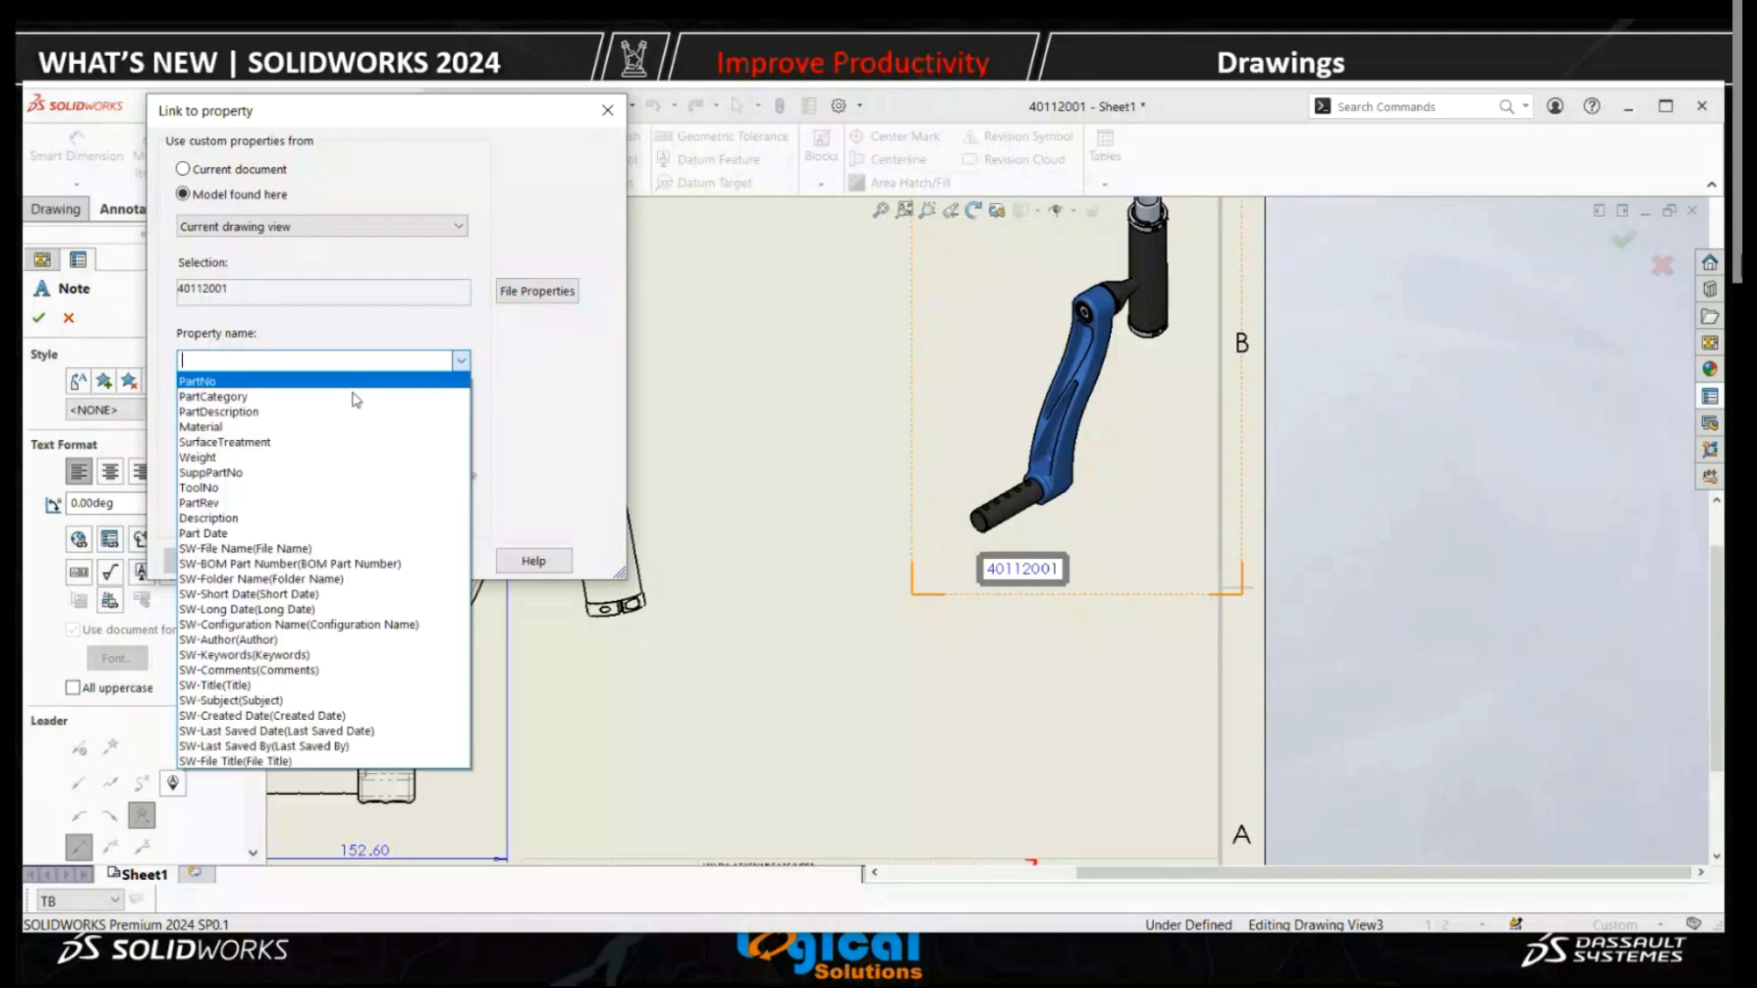
{"action": "left_click", "coordinate": [281, 458]}
{"action": "left_click", "coordinate": [203, 560]}
{"action": "left_click", "coordinate": [461, 361]}
{"action": "scroll", "coordinate": [321, 393], "scroll_direction": "up", "scroll_amount": 1}
{"action": "left_click", "coordinate": [322, 395]}
{"action": "left_click", "coordinate": [203, 560]}
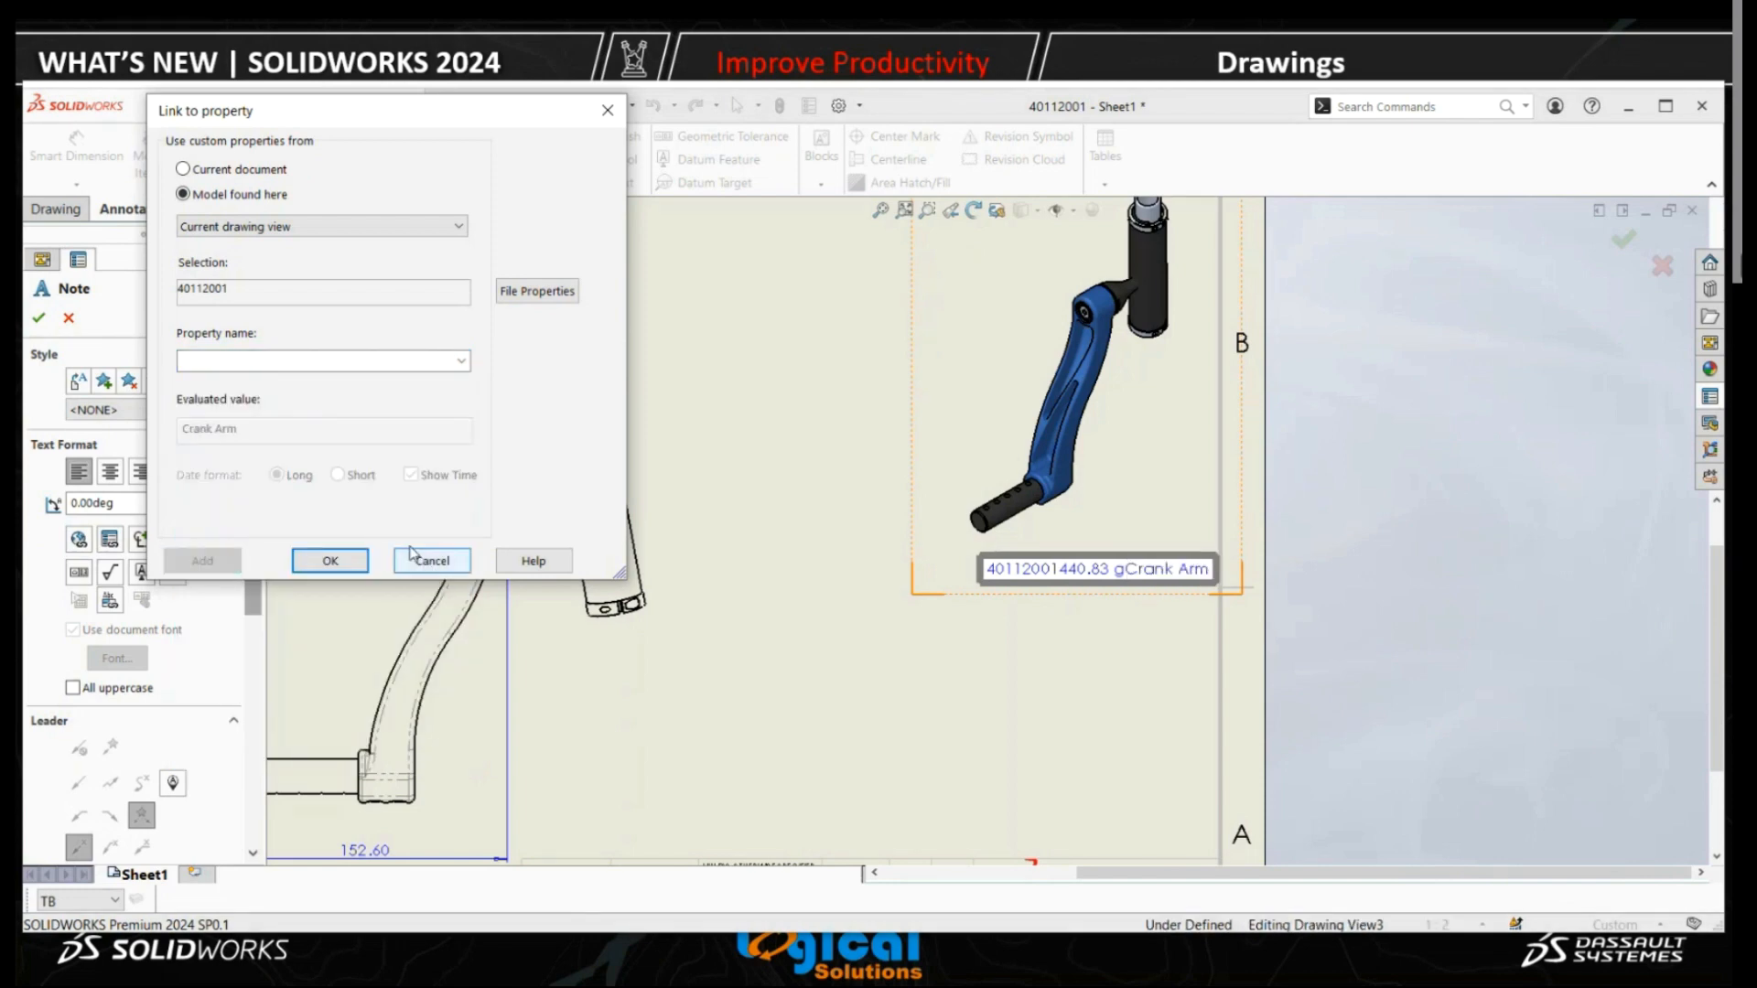
{"action": "left_click", "coordinate": [330, 561]}
{"action": "key", "text": "Escape"}
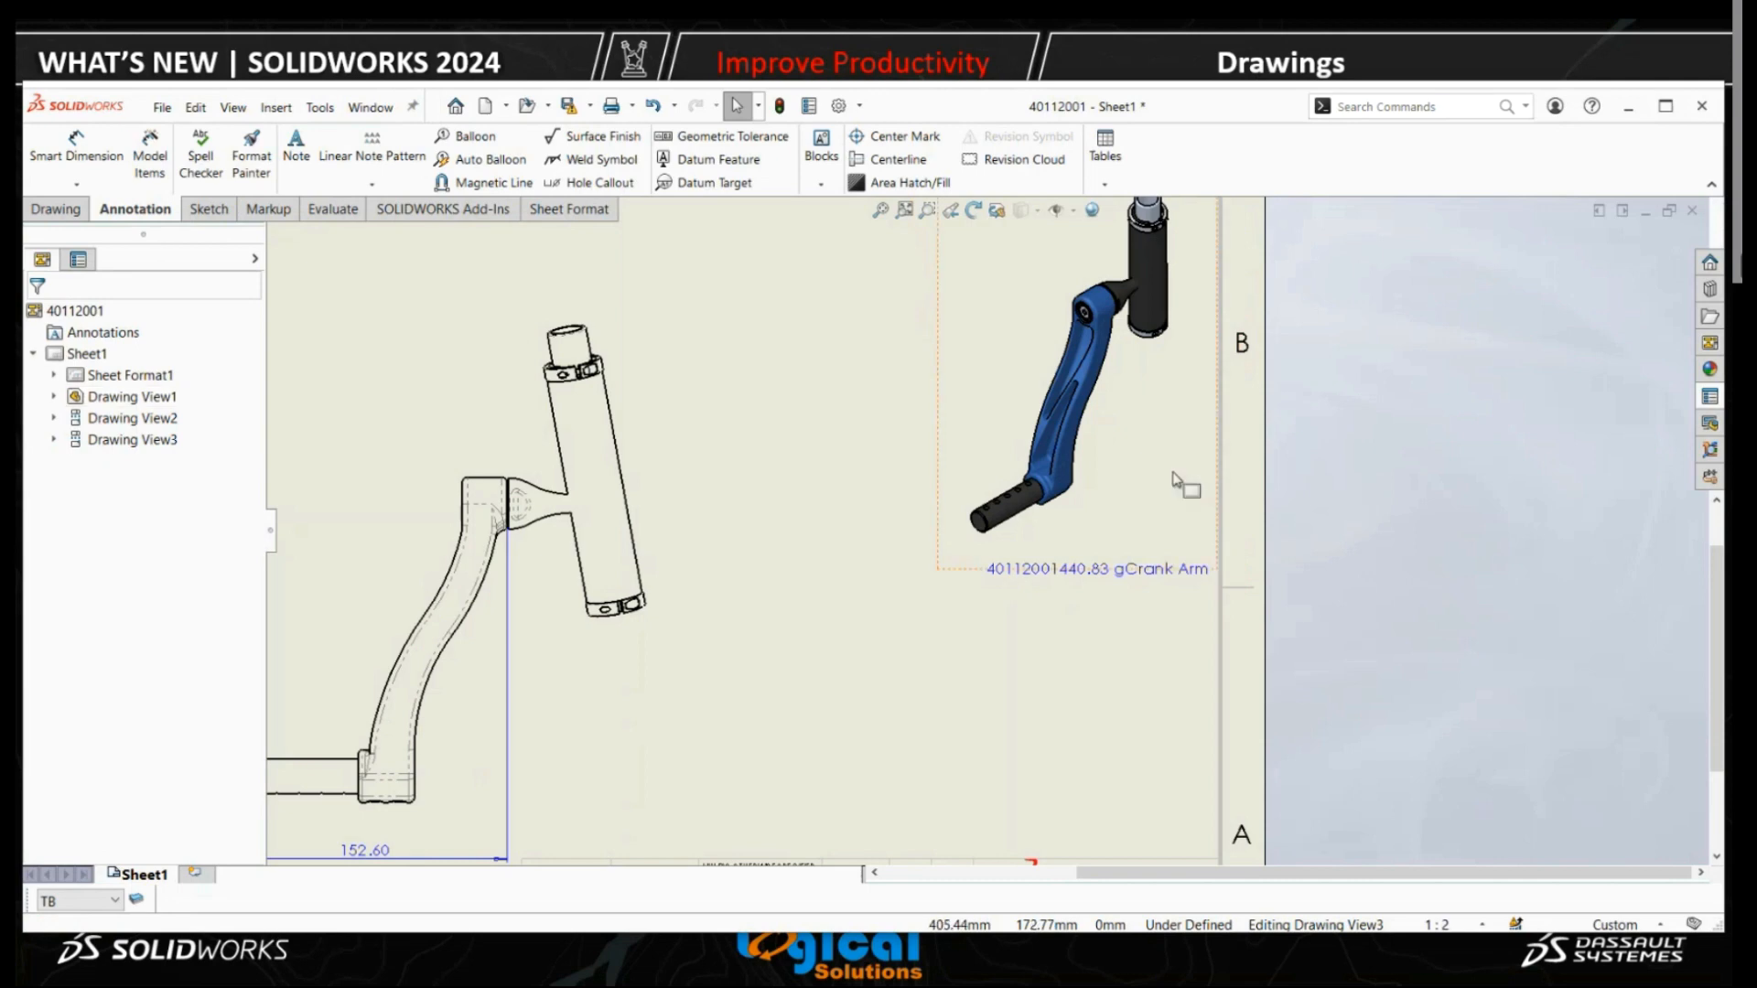
Change the reference configuration of the side view, Drawing View1, to 40112001 LT.
{"action": "key", "text": "f"}
{"action": "scroll", "coordinate": [910, 555], "scroll_direction": "up", "scroll_amount": 3}
{"action": "scroll", "coordinate": [881, 553], "scroll_direction": "down", "scroll_amount": 2}
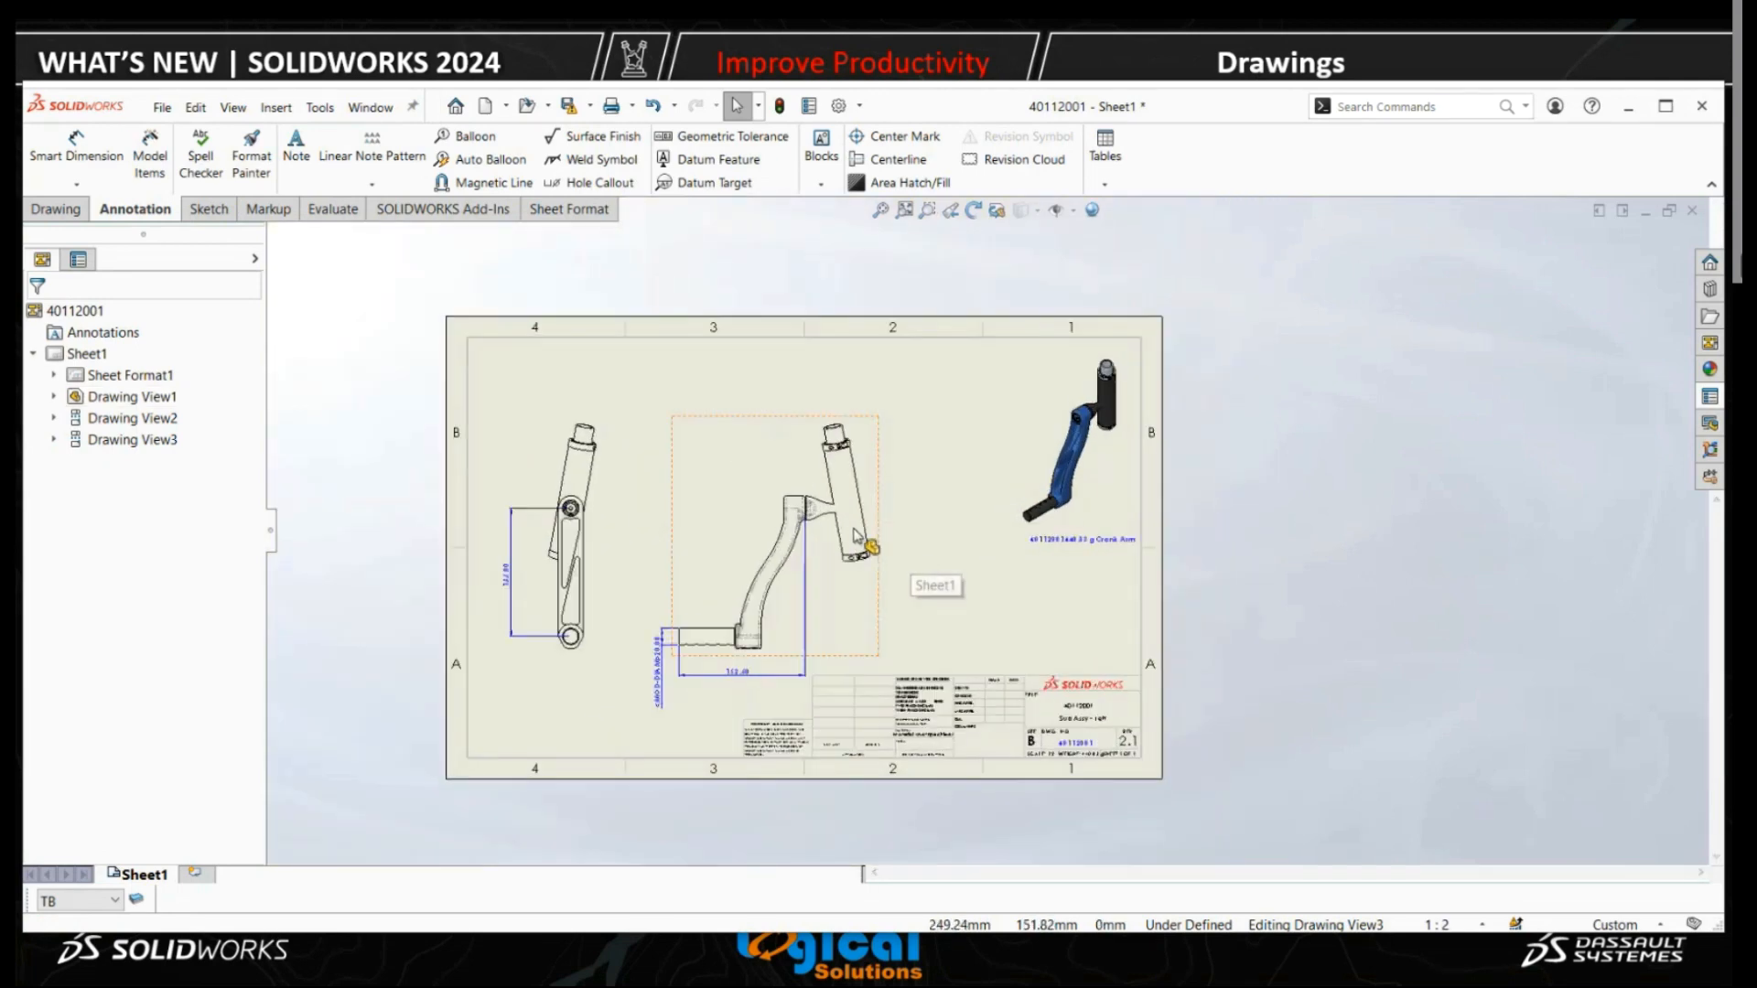
{"action": "scroll", "coordinate": [846, 531], "scroll_direction": "up", "scroll_amount": 3}
{"action": "scroll", "coordinate": [846, 530], "scroll_direction": "down", "scroll_amount": 3}
{"action": "scroll", "coordinate": [845, 536], "scroll_direction": "up", "scroll_amount": 2}
{"action": "scroll", "coordinate": [774, 400], "scroll_direction": "down", "scroll_amount": 4}
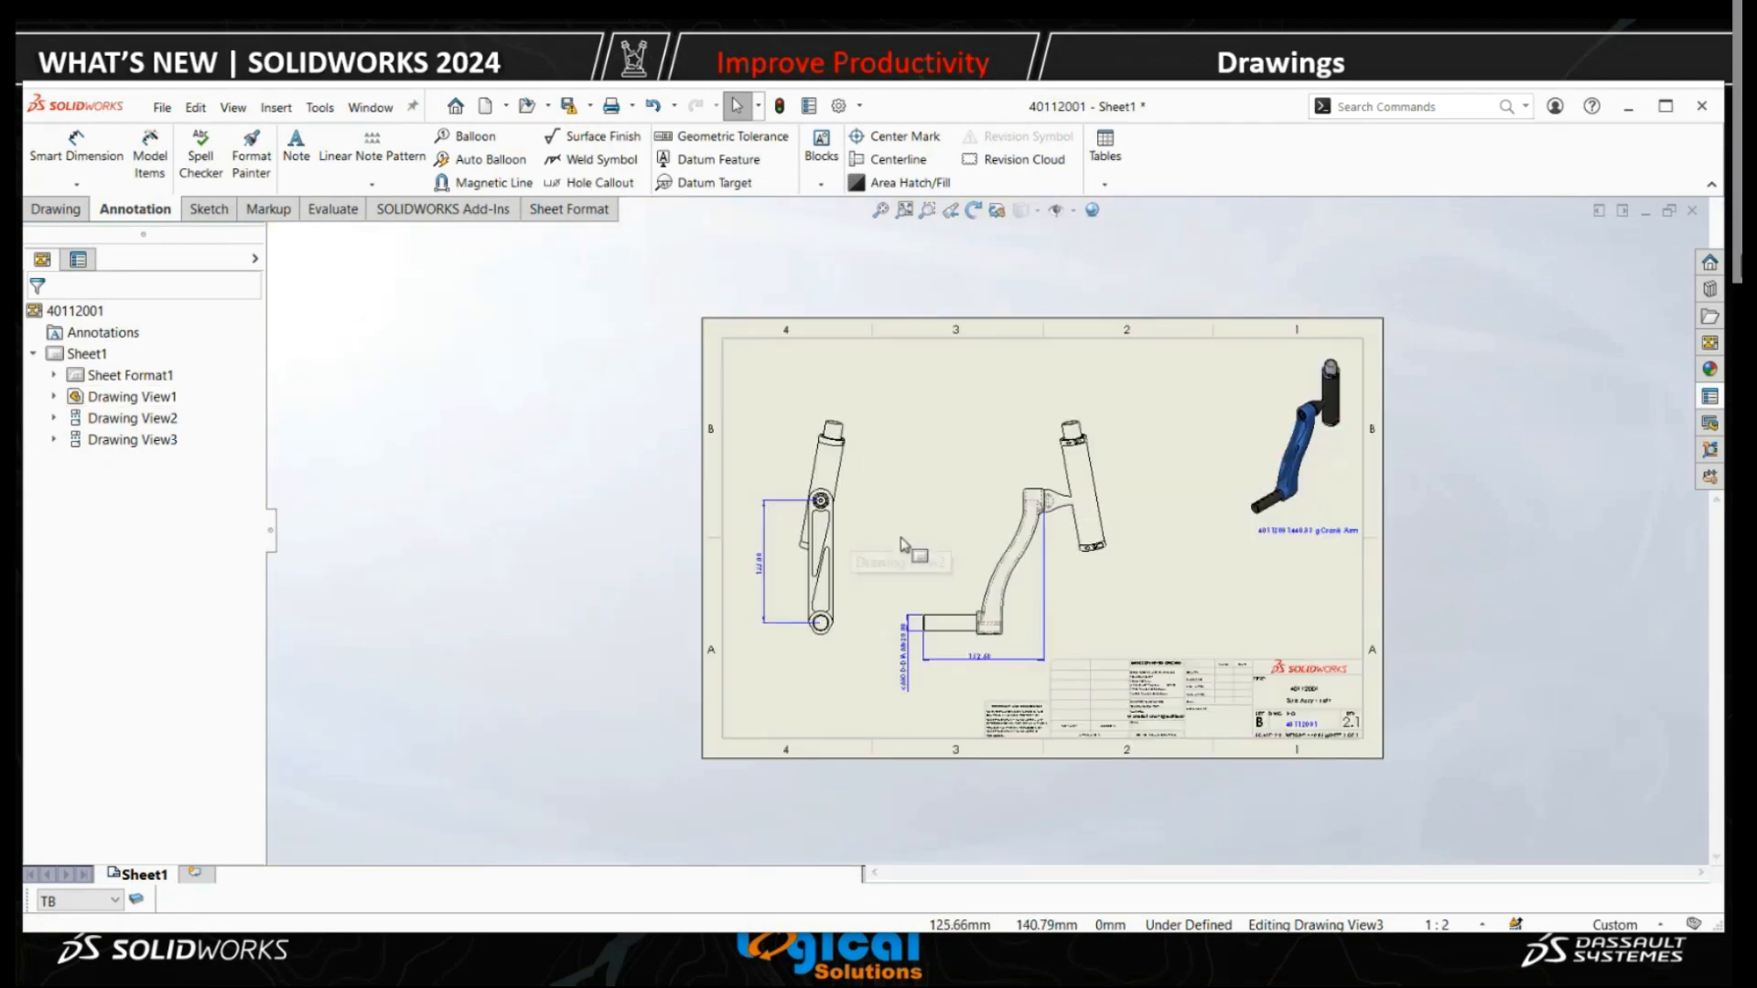
{"action": "left_click", "coordinate": [774, 400]}
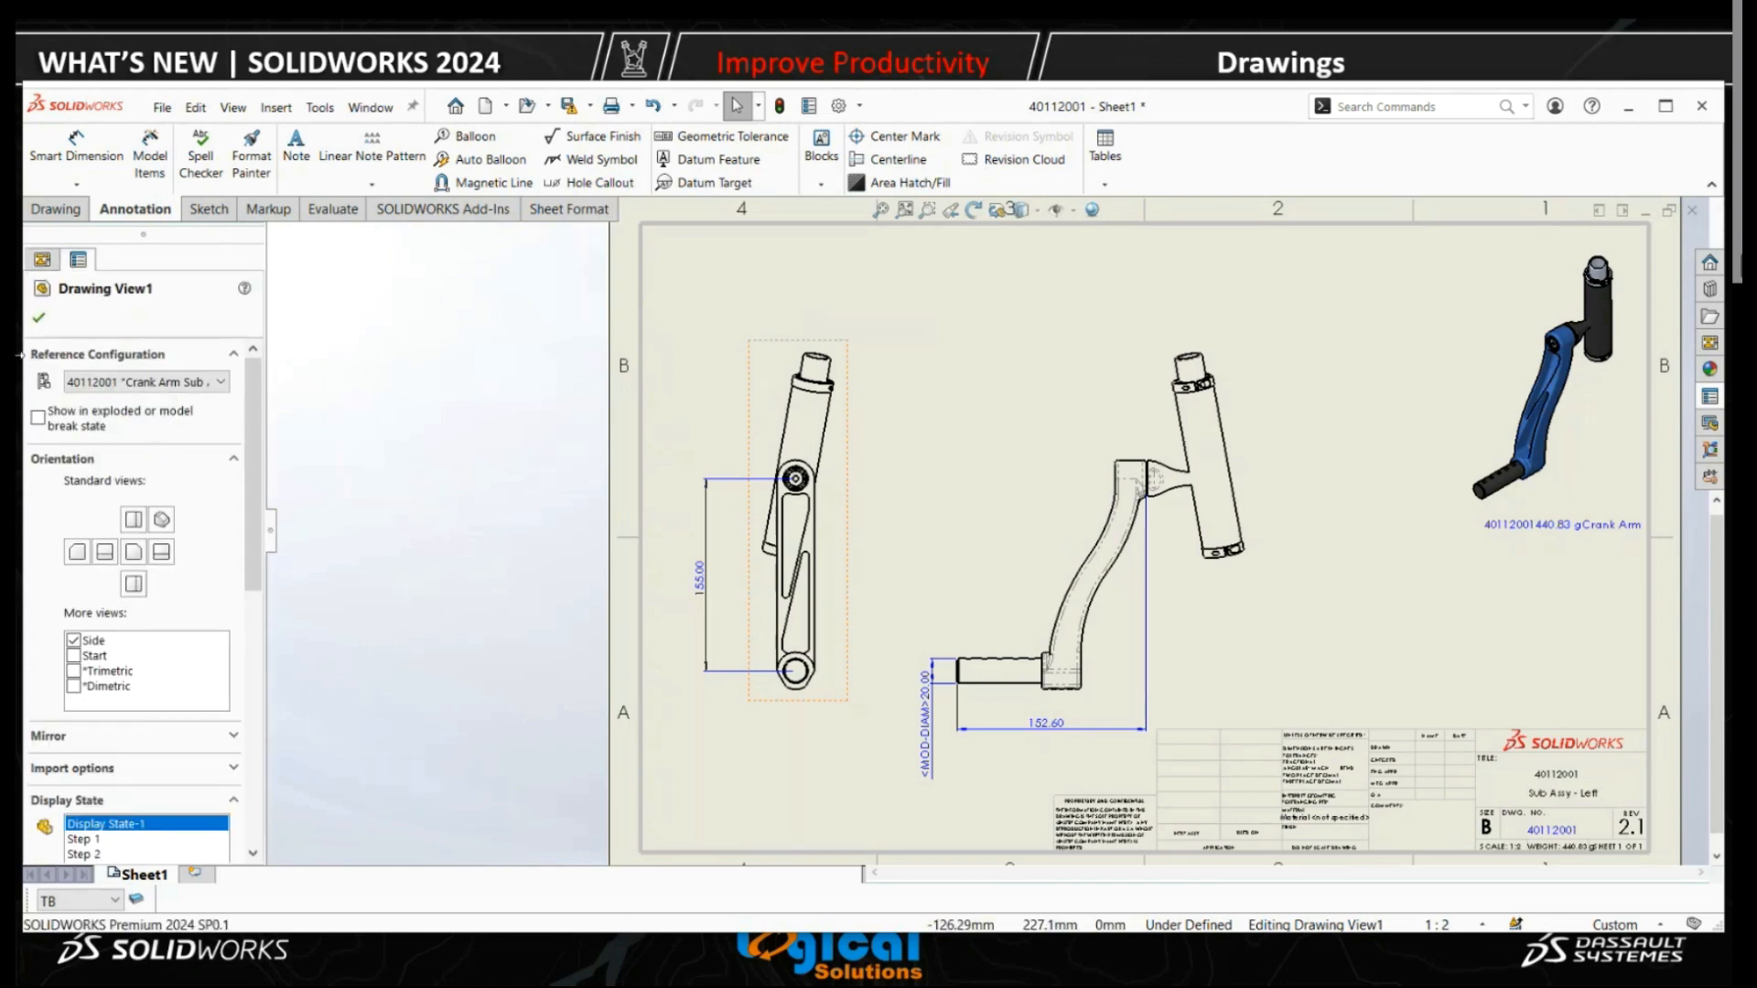
{"action": "left_click", "coordinate": [147, 381]}
{"action": "left_click", "coordinate": [144, 414]}
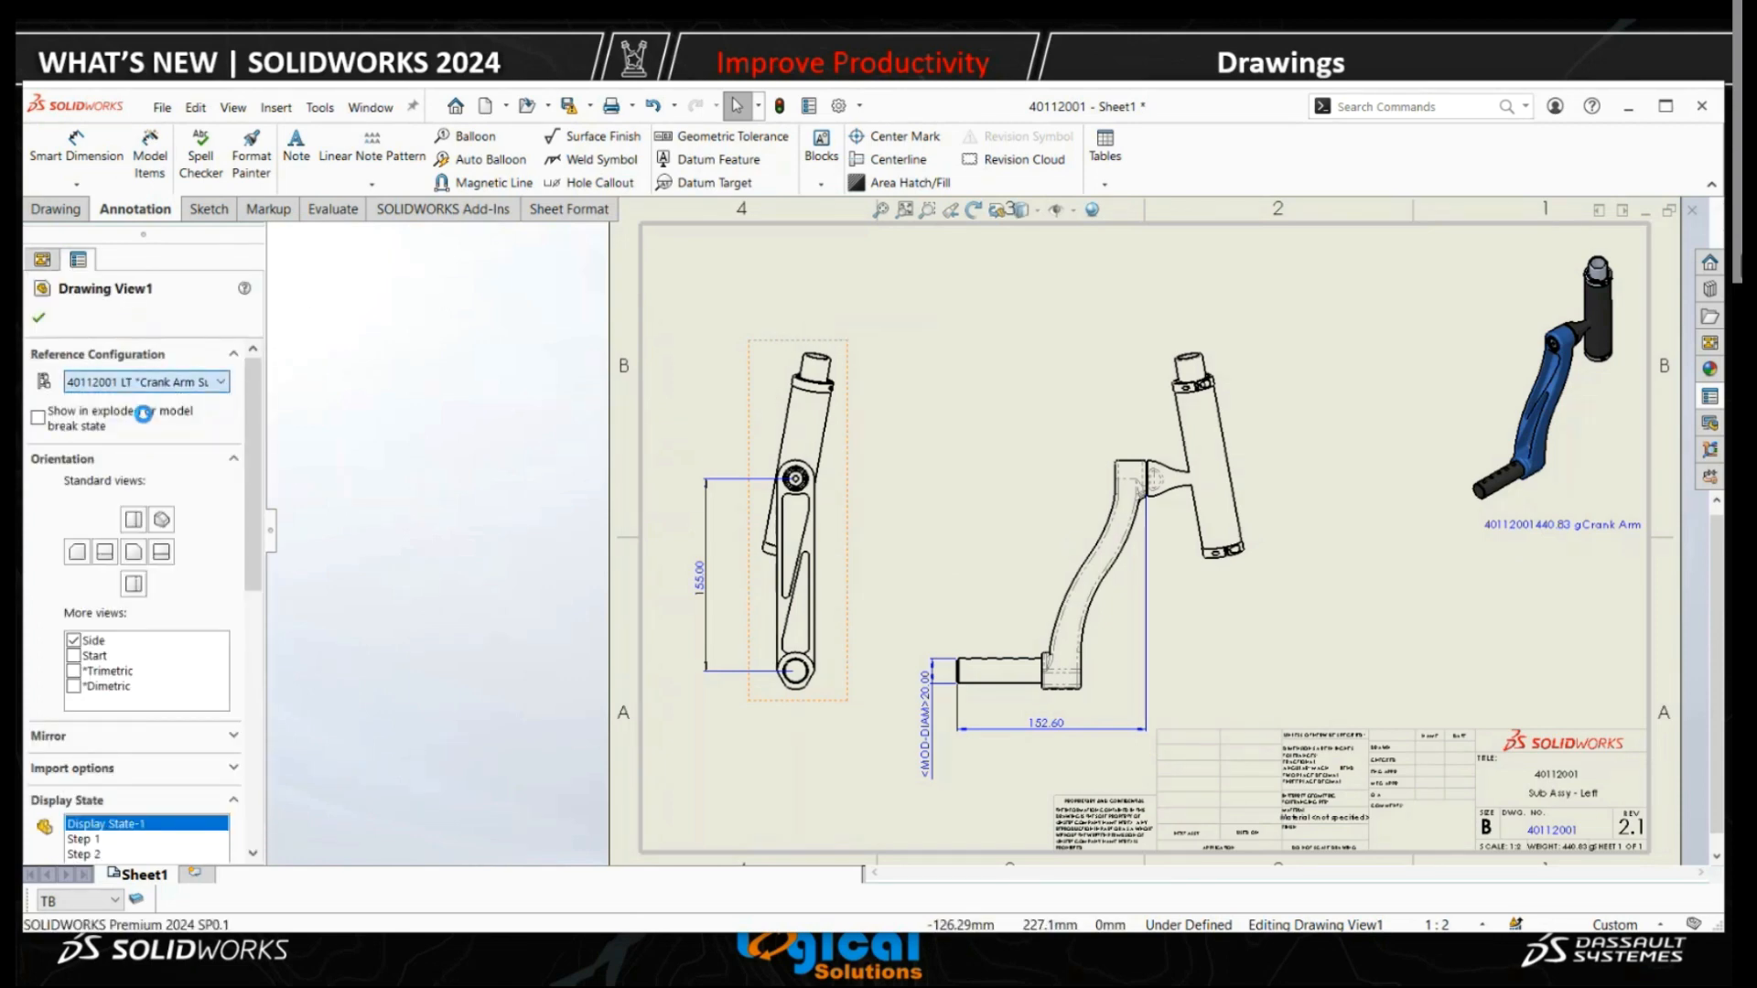
{"action": "left_click", "coordinate": [38, 318]}
Reattach the upper end of the side view's dangling 155.00 dimension to the small circle around the hex socket.
{"action": "scroll", "coordinate": [986, 540], "scroll_direction": "up", "scroll_amount": 5}
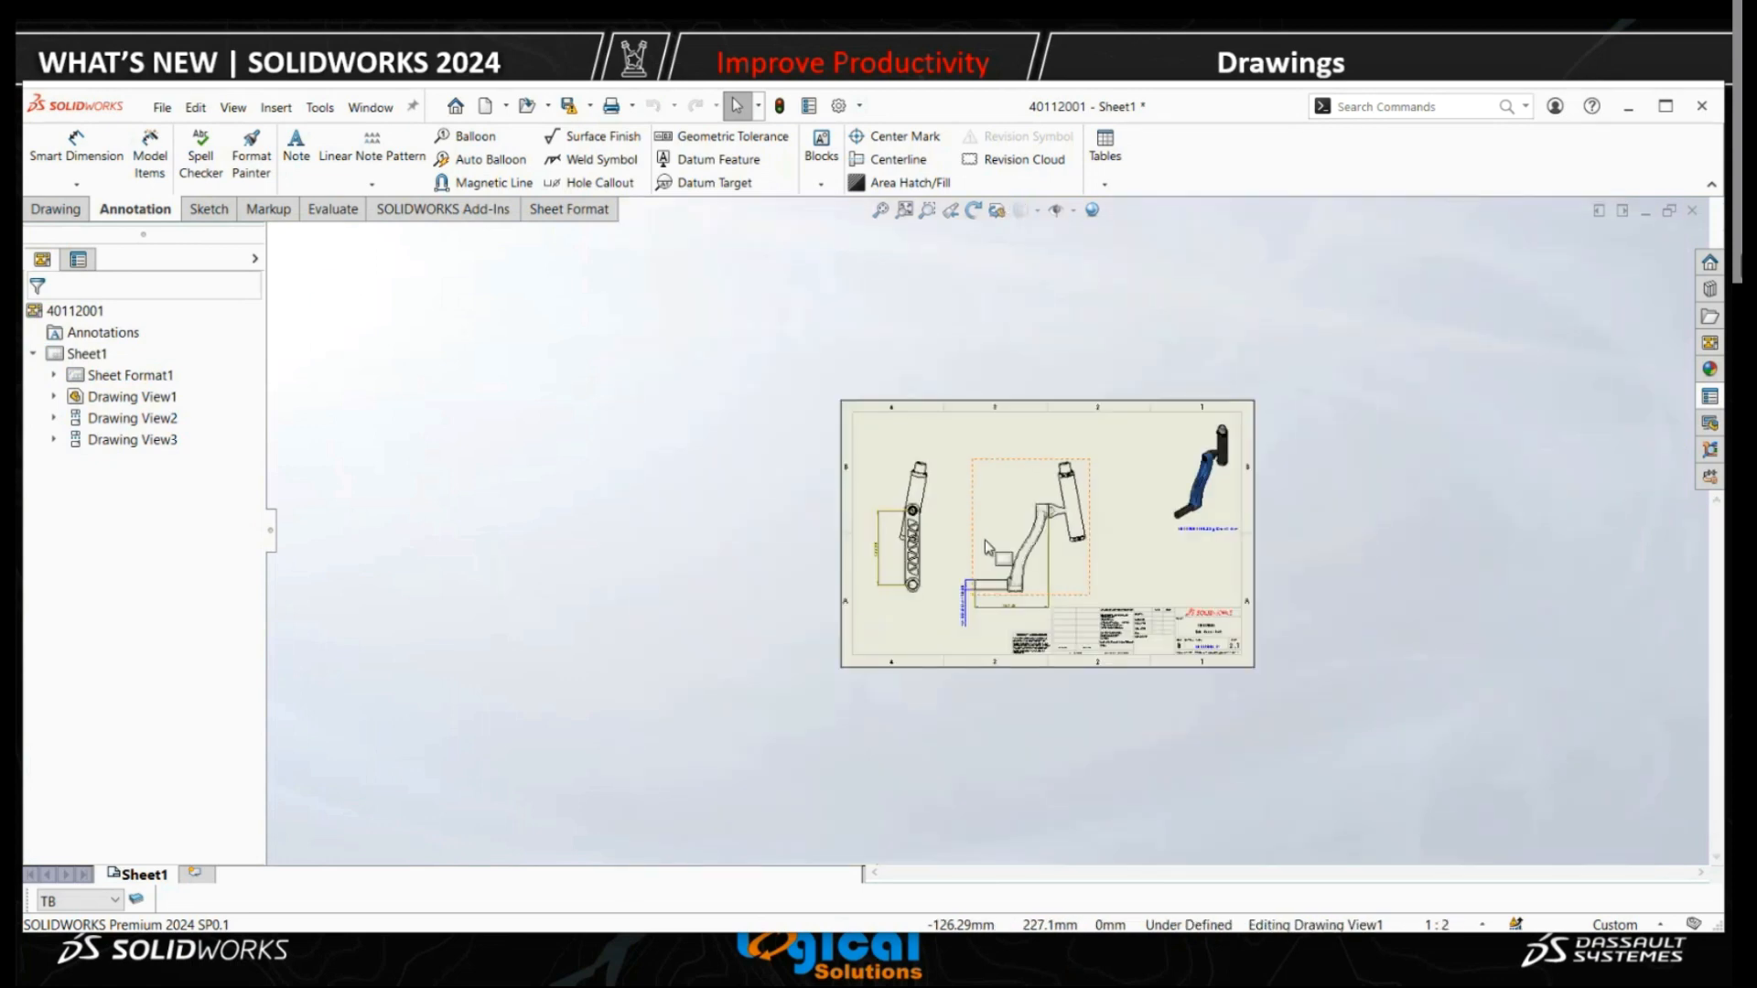
{"action": "scroll", "coordinate": [985, 540], "scroll_direction": "down", "scroll_amount": 5}
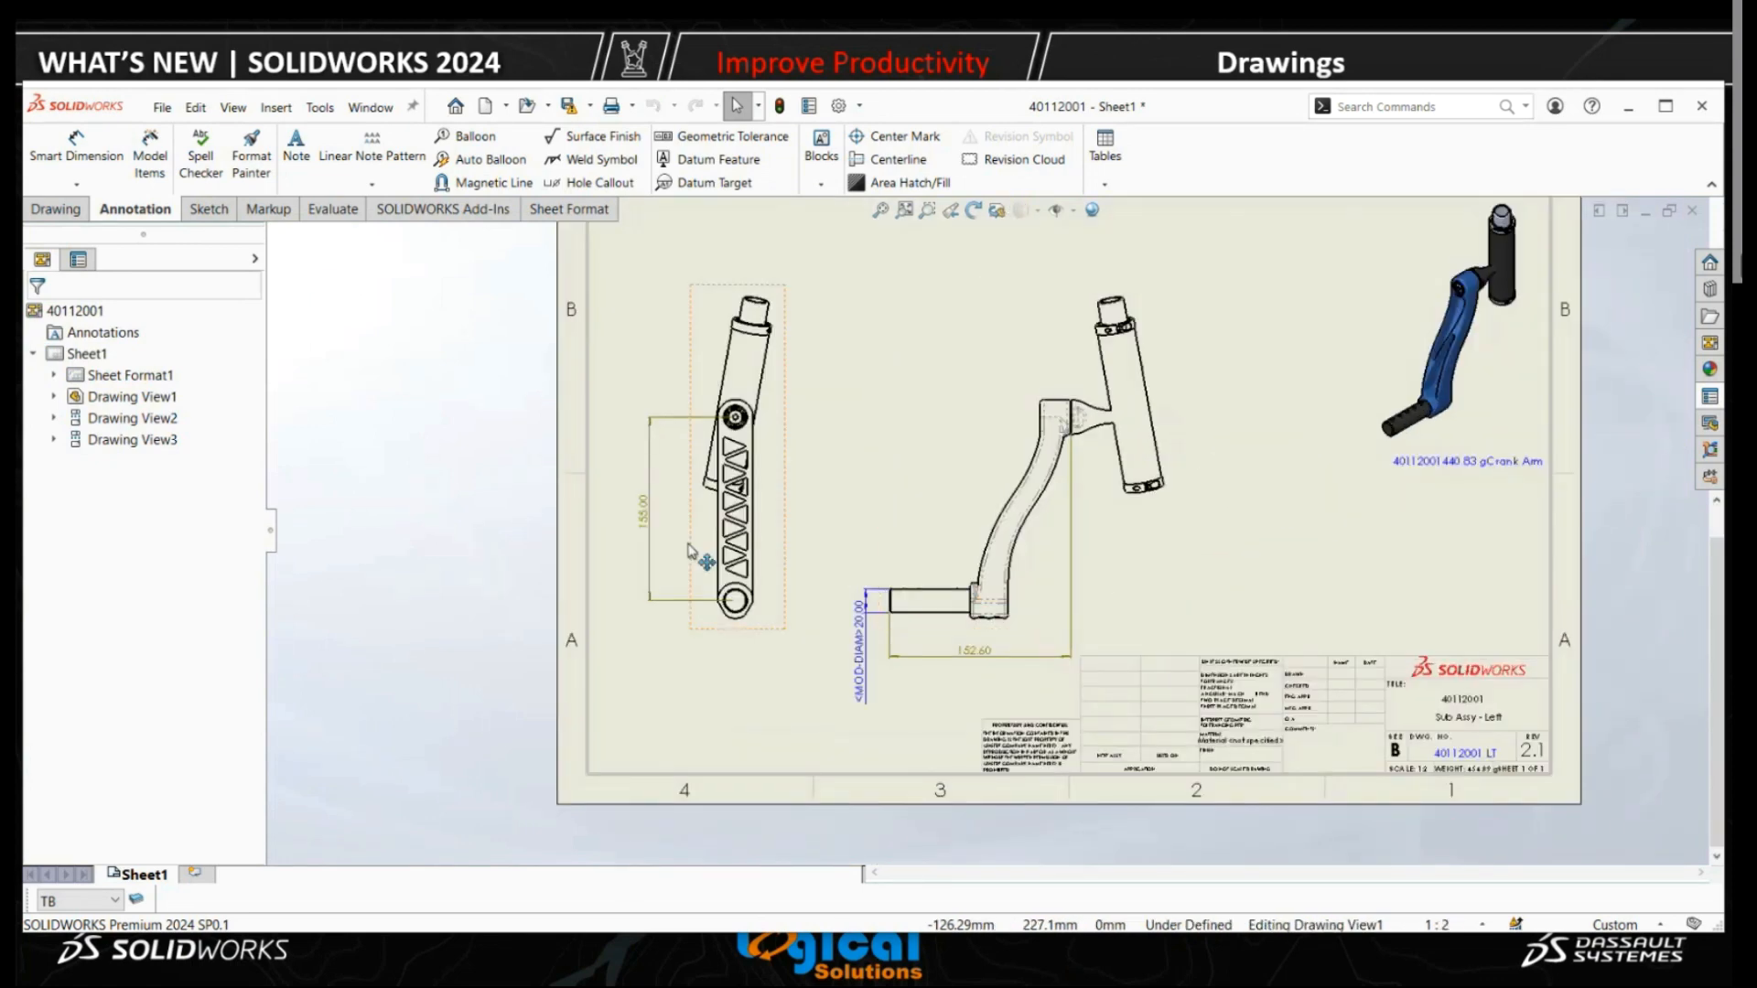
{"action": "scroll", "coordinate": [688, 551], "scroll_direction": "down", "scroll_amount": 1}
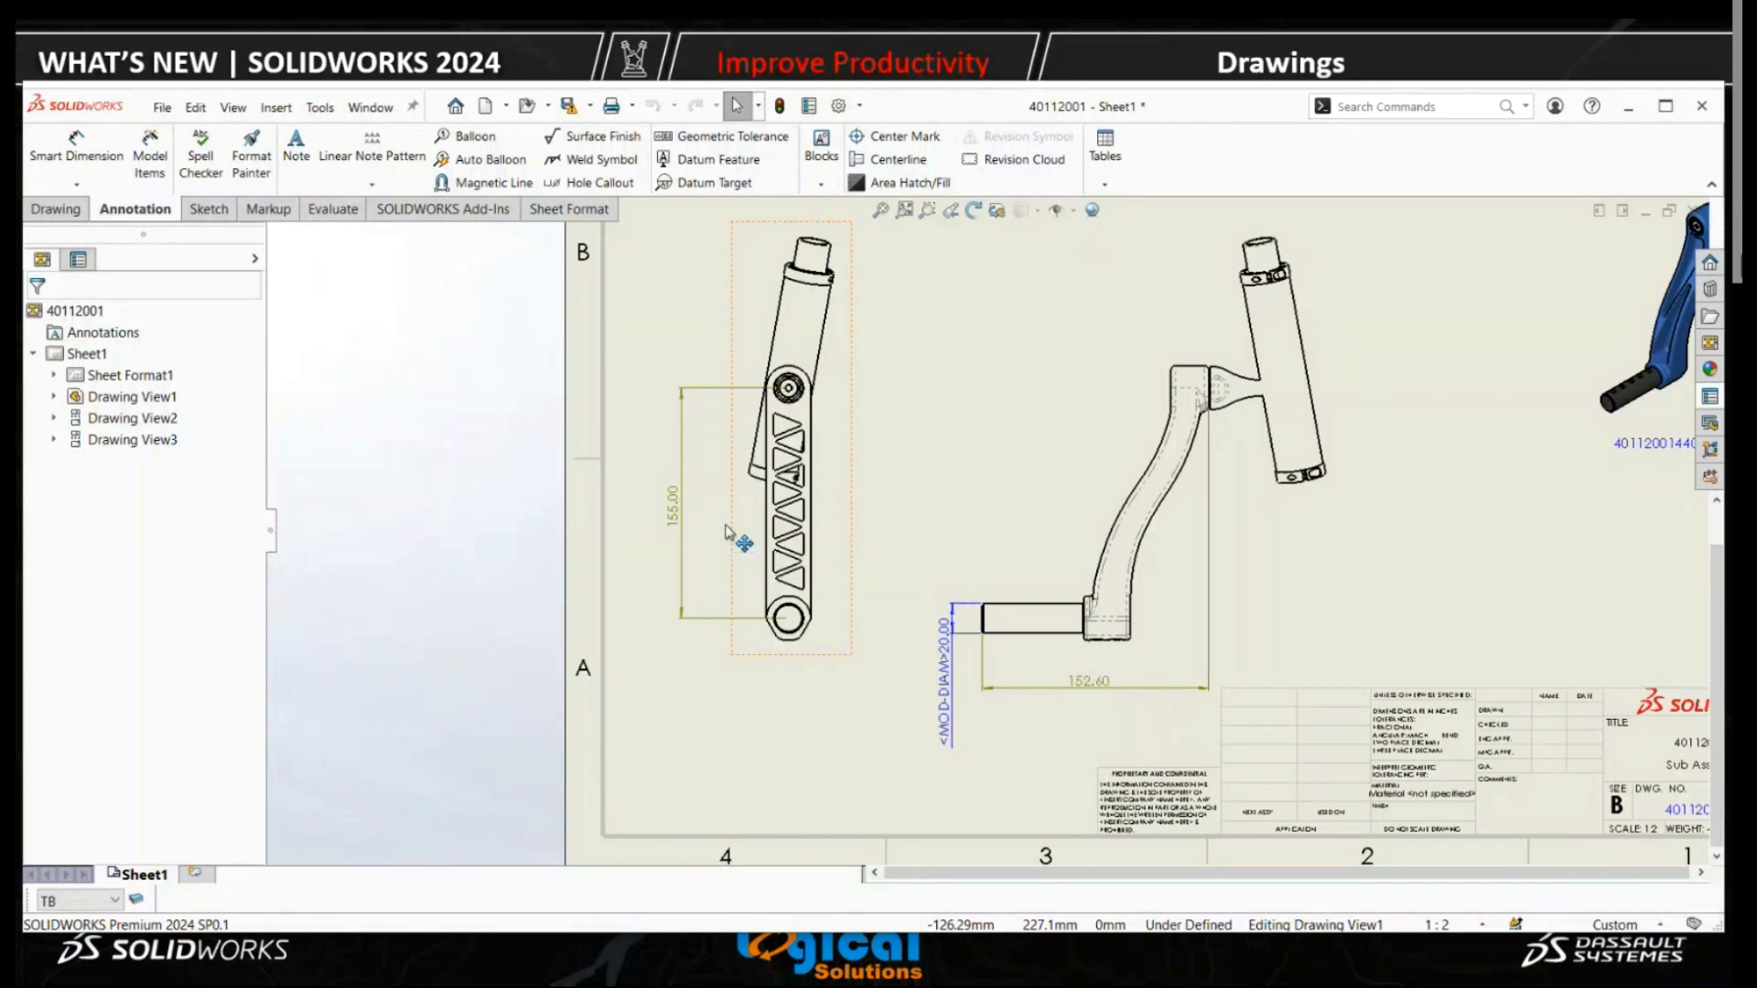
{"action": "scroll", "coordinate": [732, 535], "scroll_direction": "up", "scroll_amount": 3}
{"action": "scroll", "coordinate": [756, 535], "scroll_direction": "down", "scroll_amount": 4}
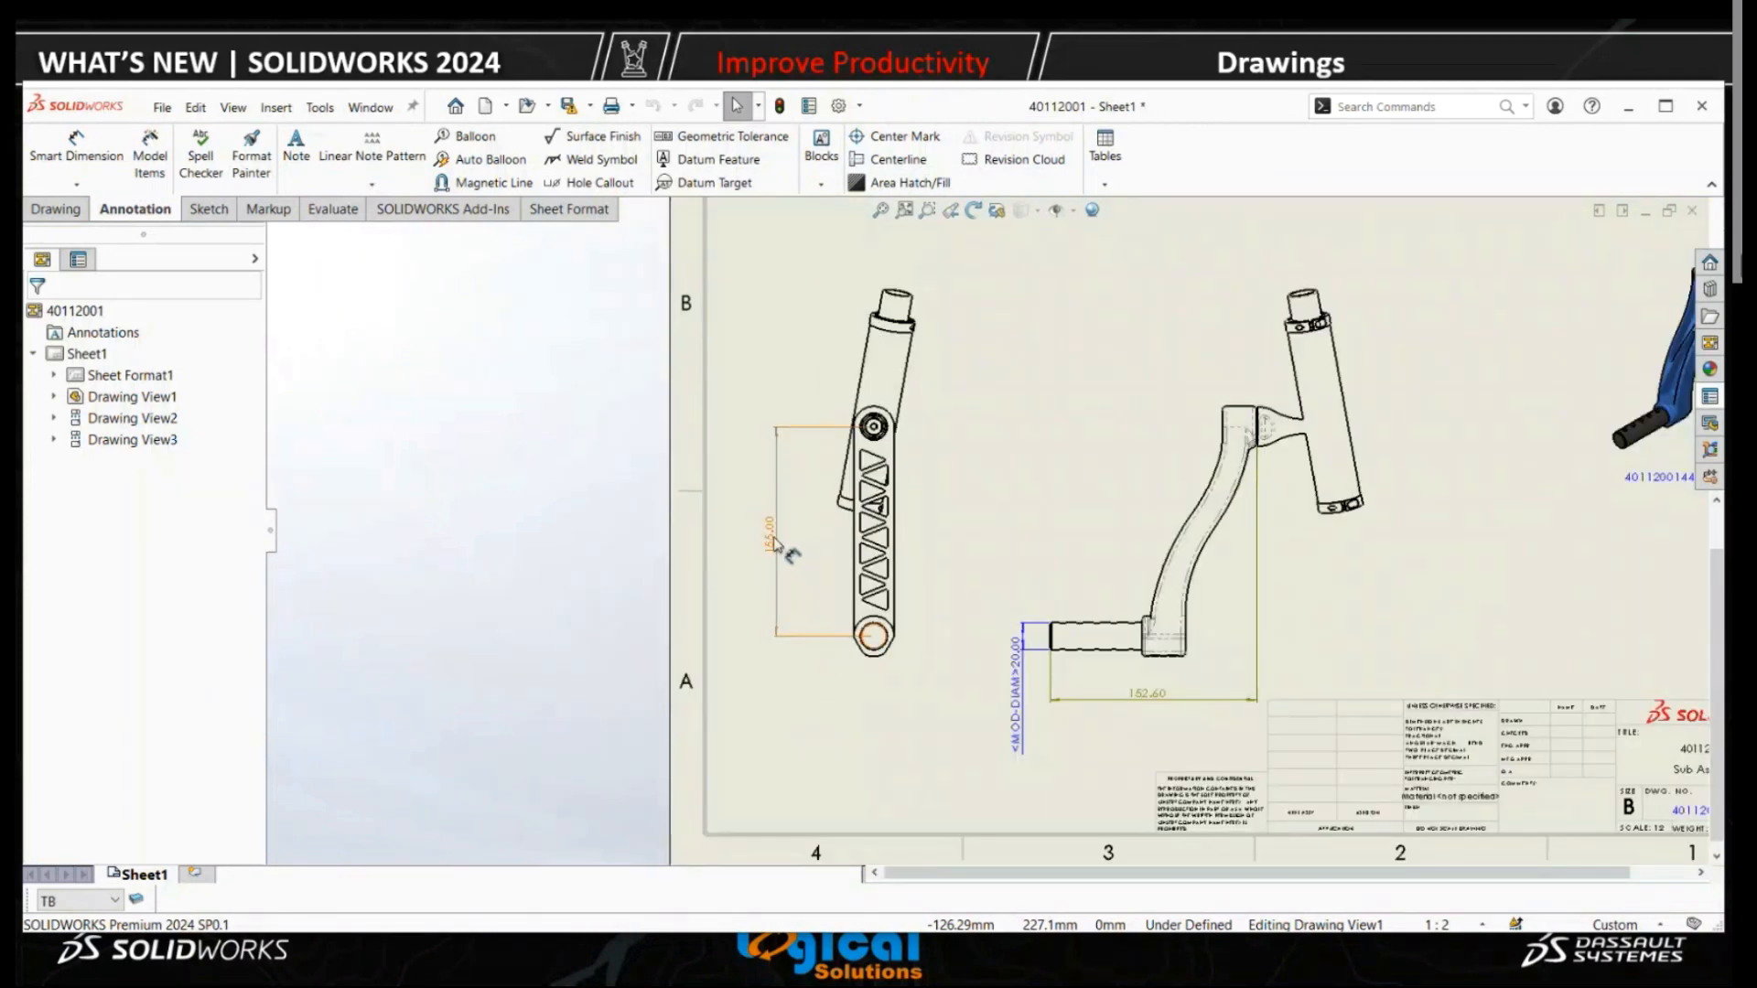
{"action": "right_click", "coordinate": [772, 538]}
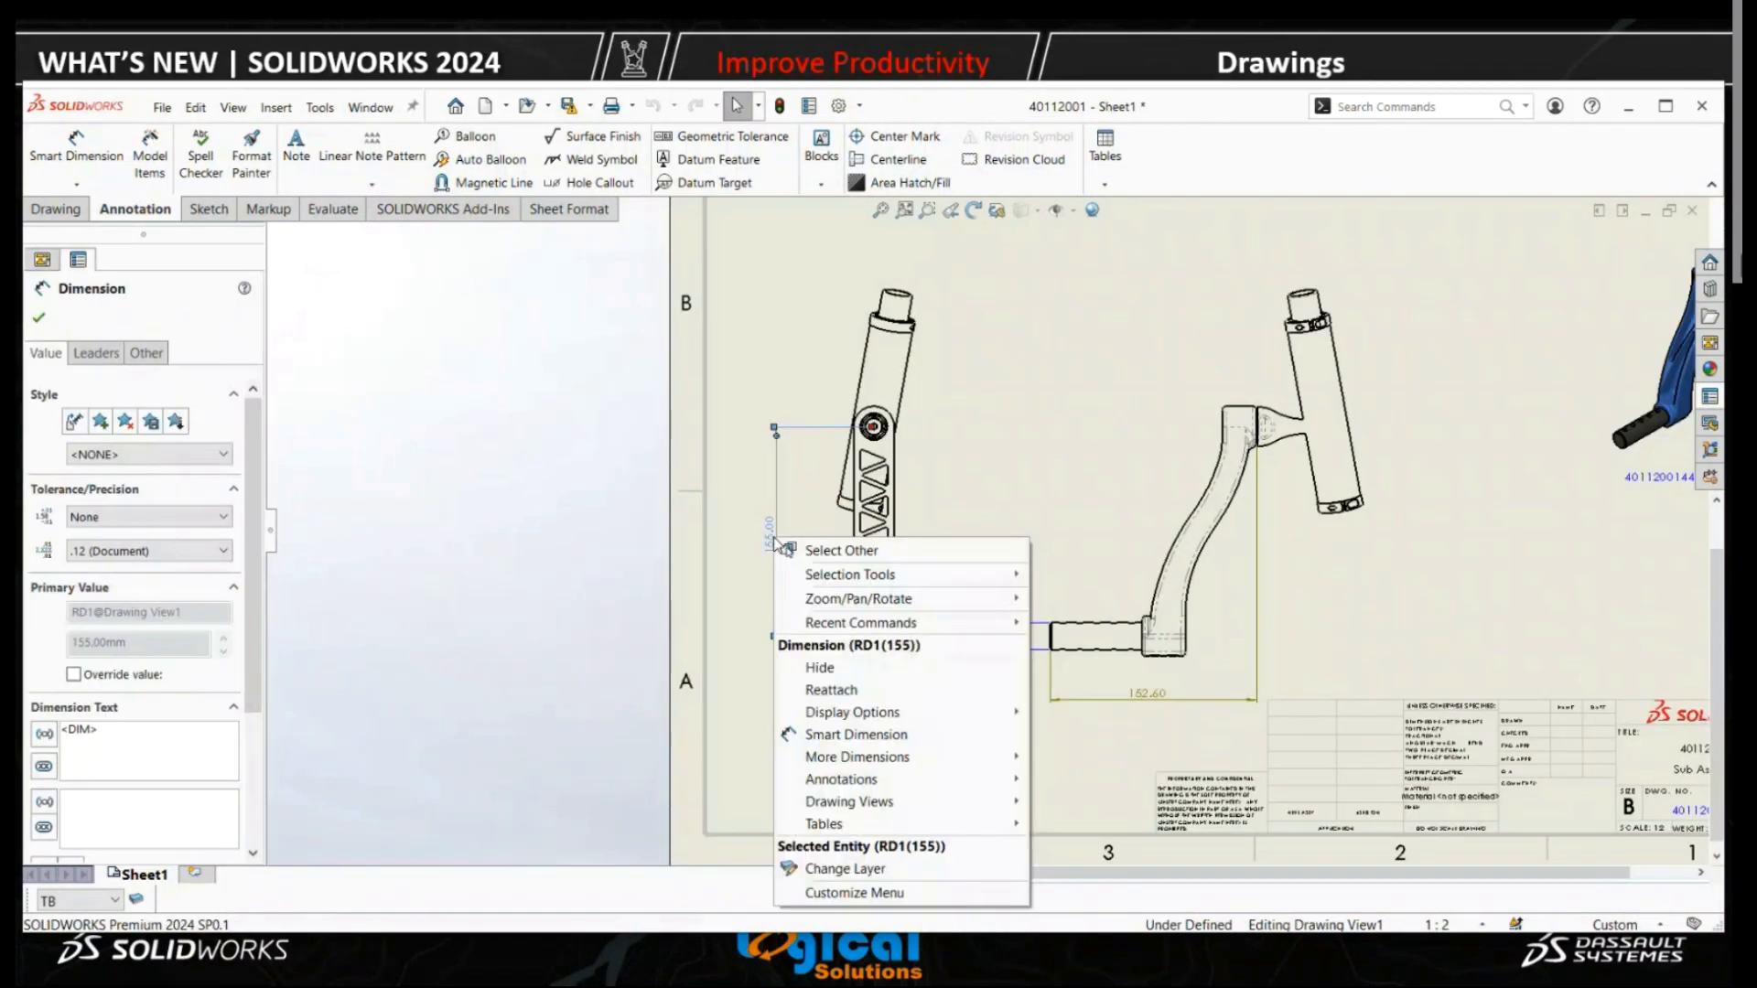
{"action": "left_click", "coordinate": [843, 697]}
{"action": "scroll", "coordinate": [874, 428], "scroll_direction": "down", "scroll_amount": 8}
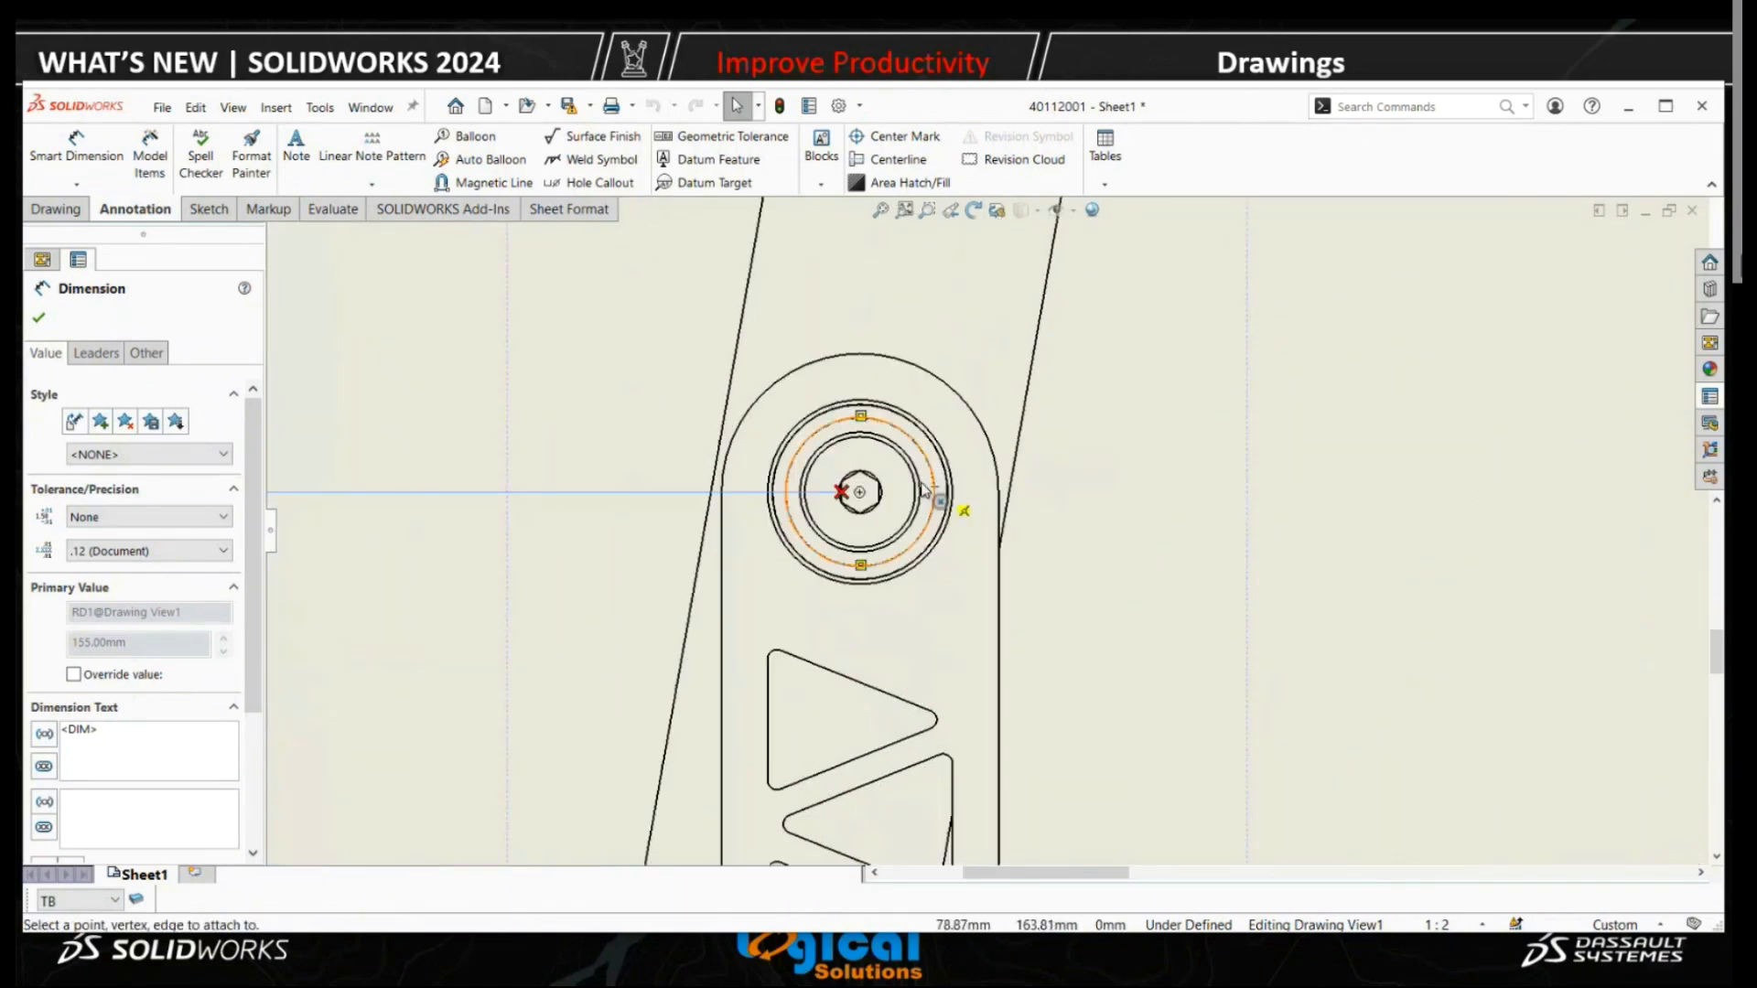
{"action": "scroll", "coordinate": [853, 509], "scroll_direction": "down", "scroll_amount": 4}
{"action": "scroll", "coordinate": [853, 509], "scroll_direction": "down", "scroll_amount": 2}
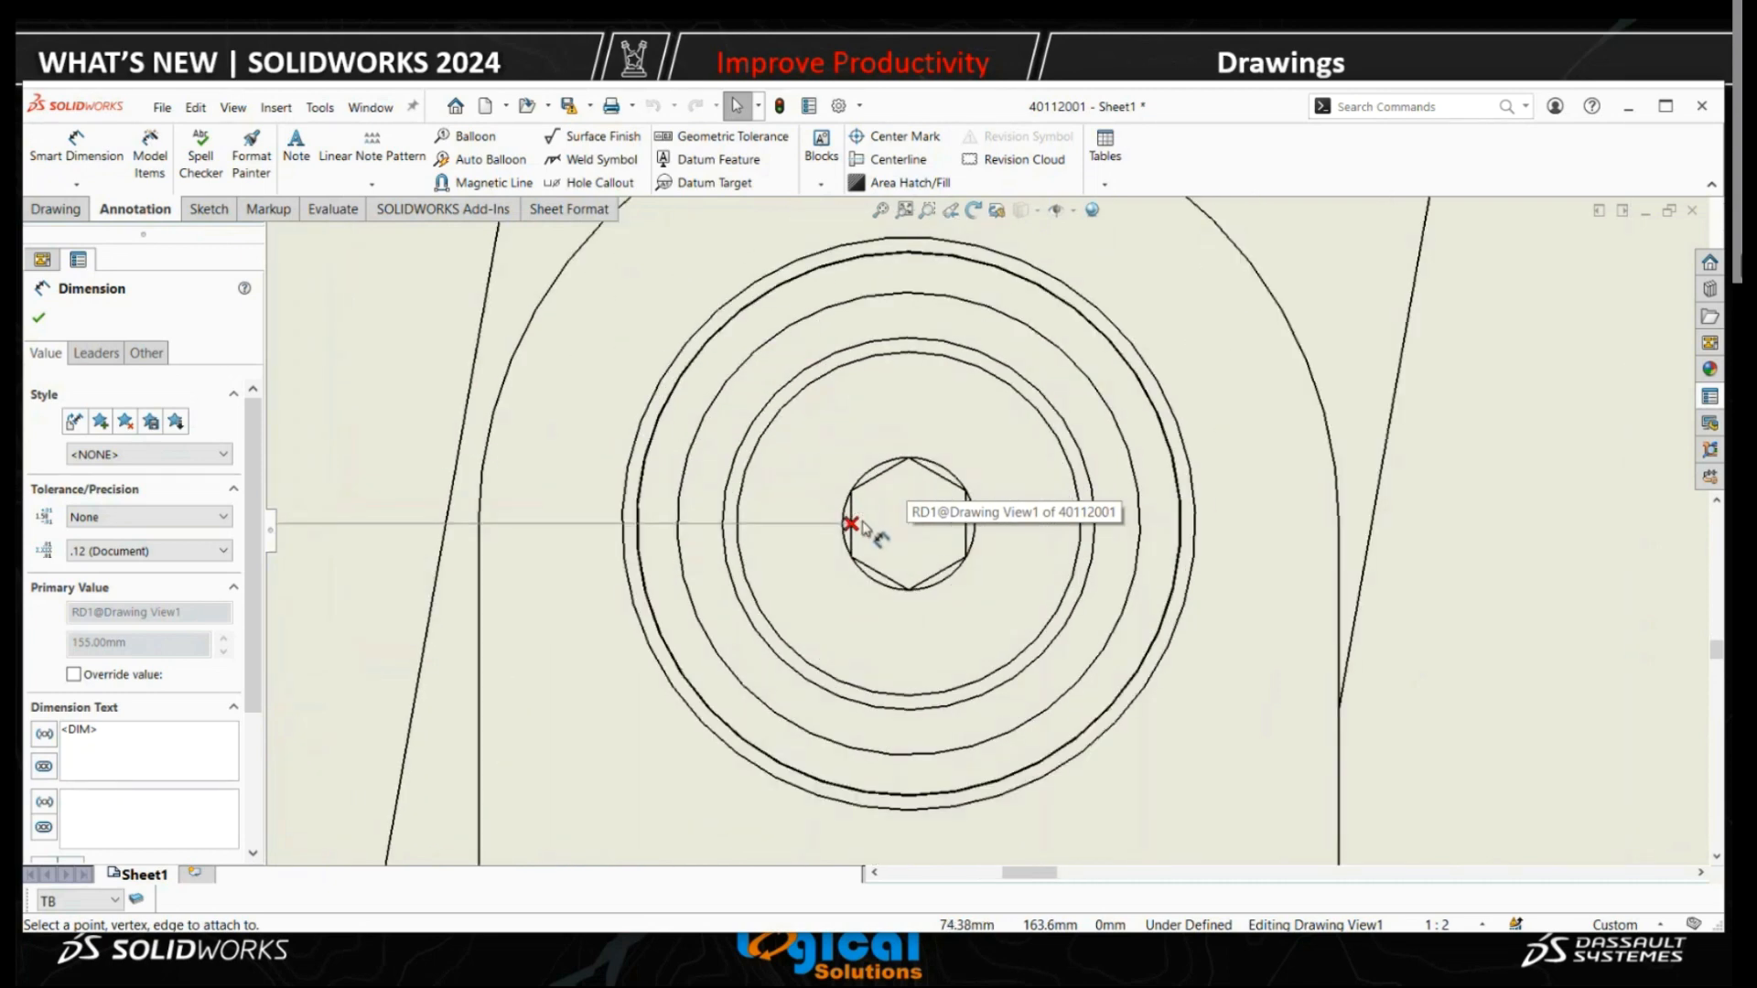
{"action": "scroll", "coordinate": [862, 524], "scroll_direction": "down", "scroll_amount": 6}
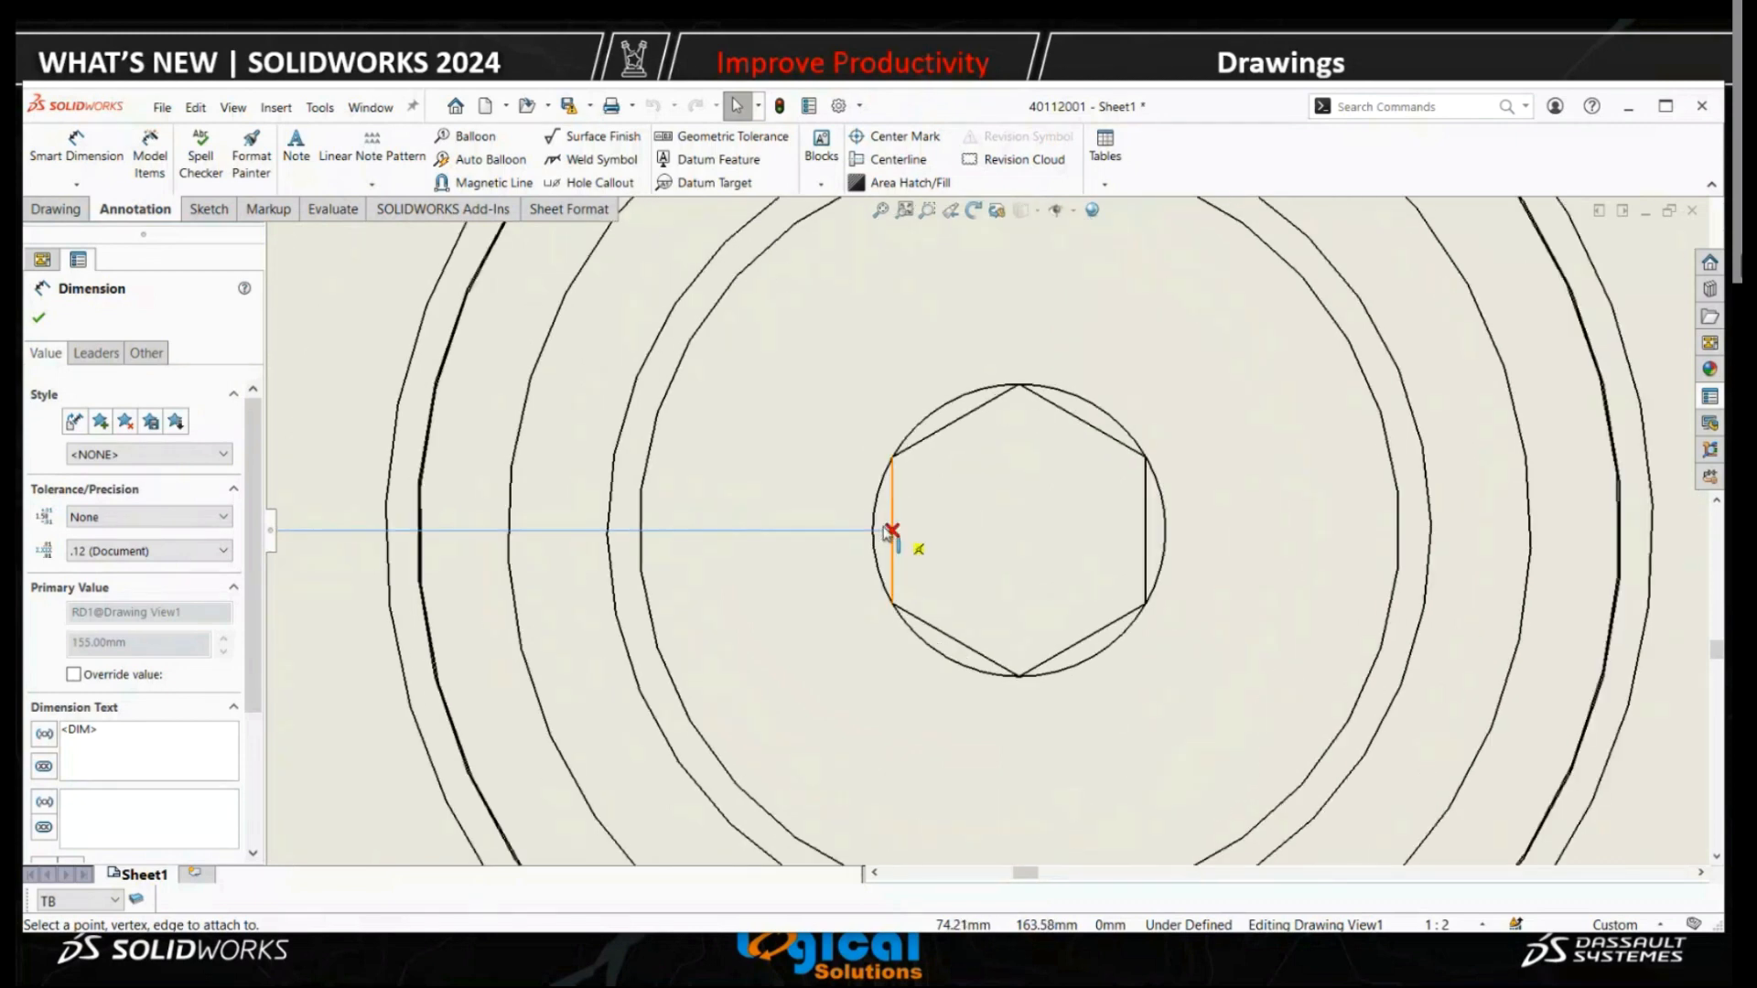
{"action": "left_click", "coordinate": [879, 510]}
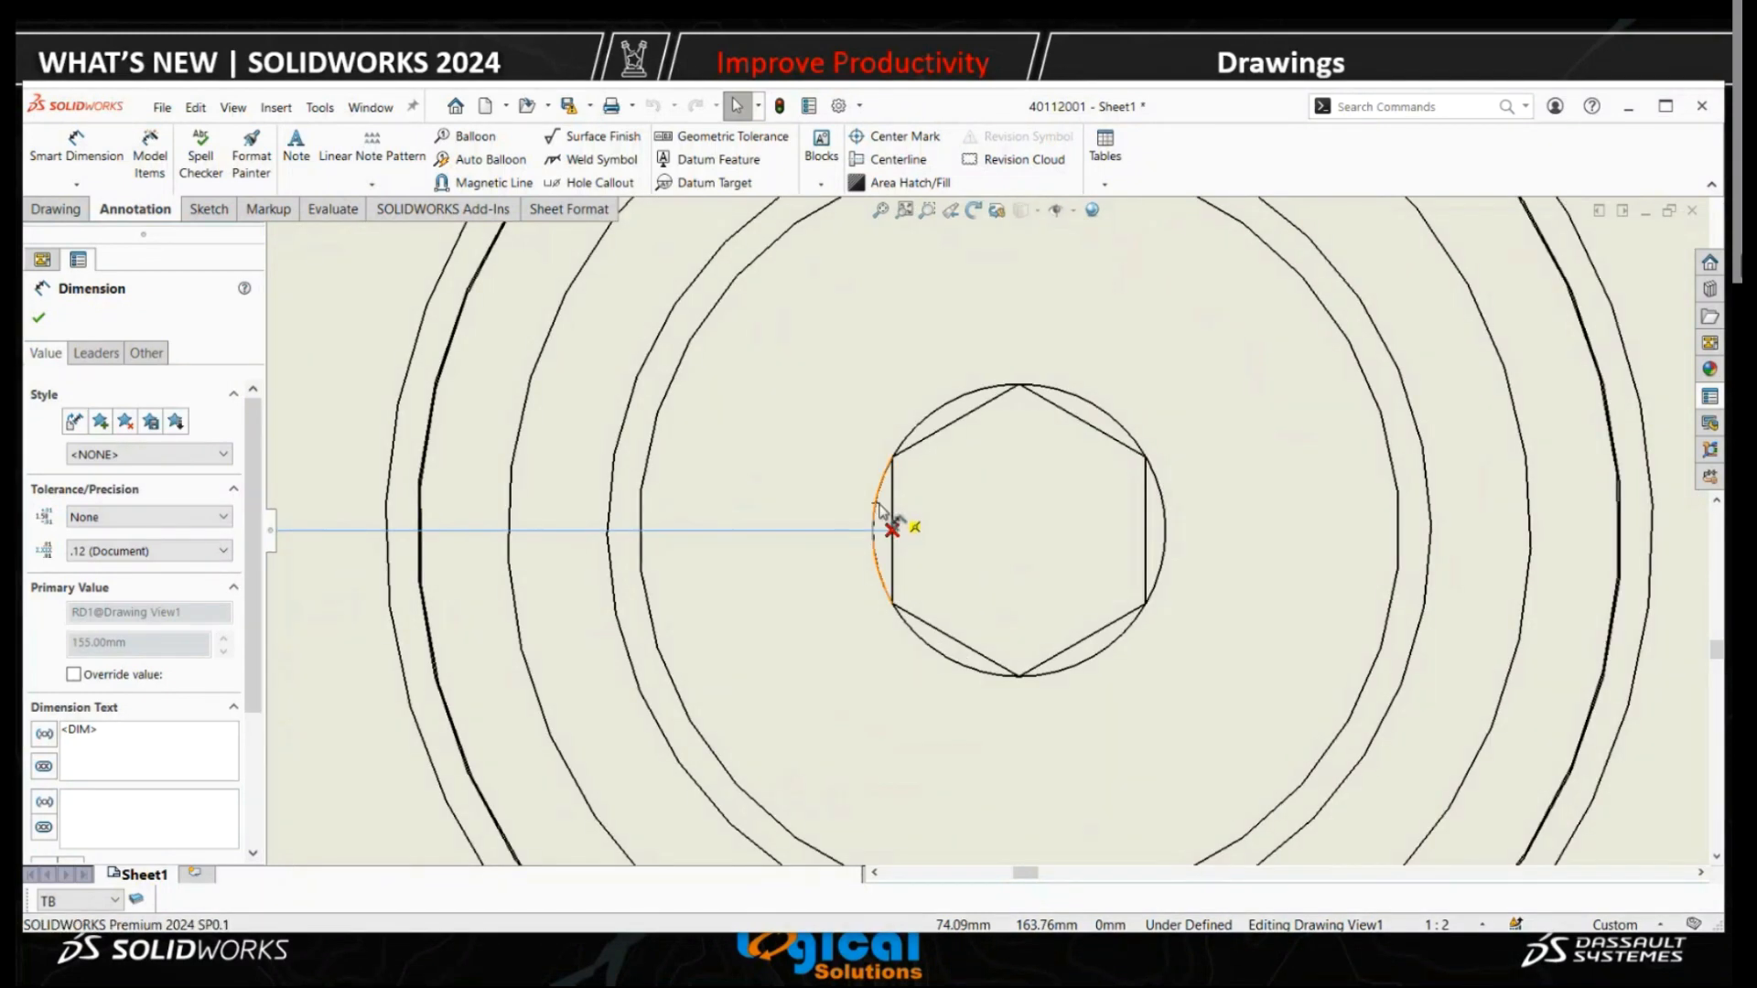
{"action": "scroll", "coordinate": [929, 484], "scroll_direction": "up", "scroll_amount": 8}
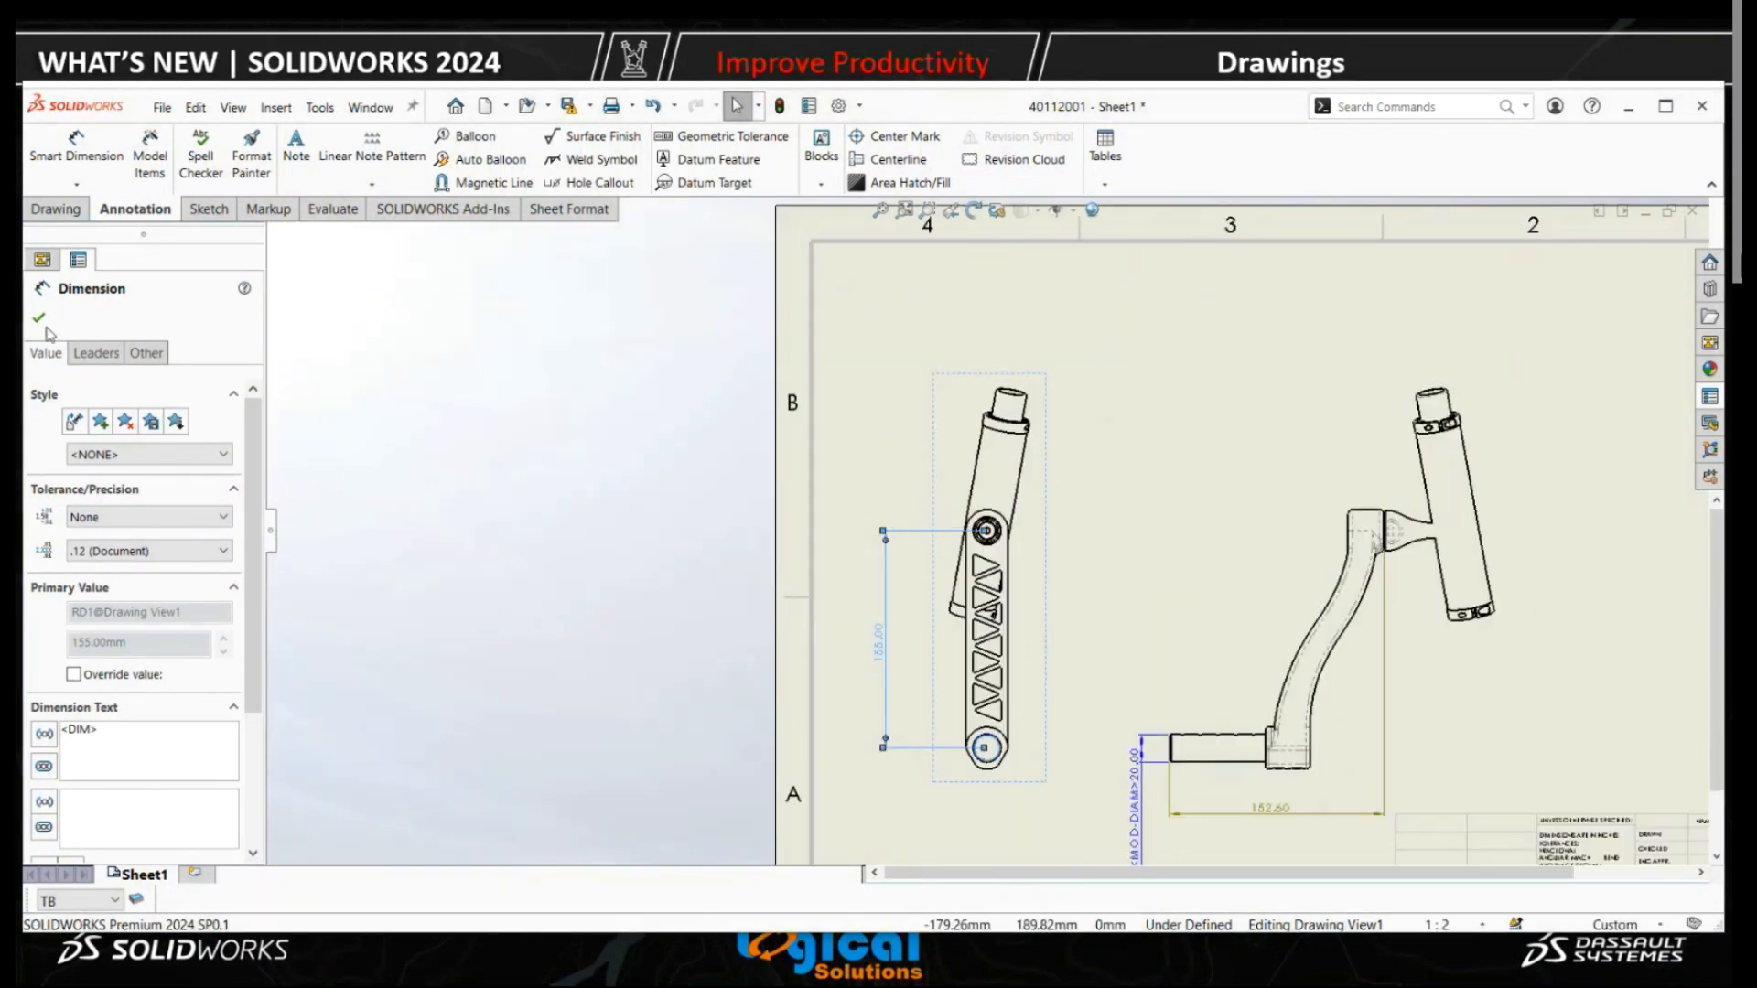
{"action": "left_click", "coordinate": [39, 318]}
Reattach the dangling end of the horizontal dimension in Drawing View2 to the vertical edge at the crank arm's upper joint.
{"action": "scroll", "coordinate": [1144, 567], "scroll_direction": "up", "scroll_amount": 5}
{"action": "scroll", "coordinate": [1154, 577], "scroll_direction": "down", "scroll_amount": 5}
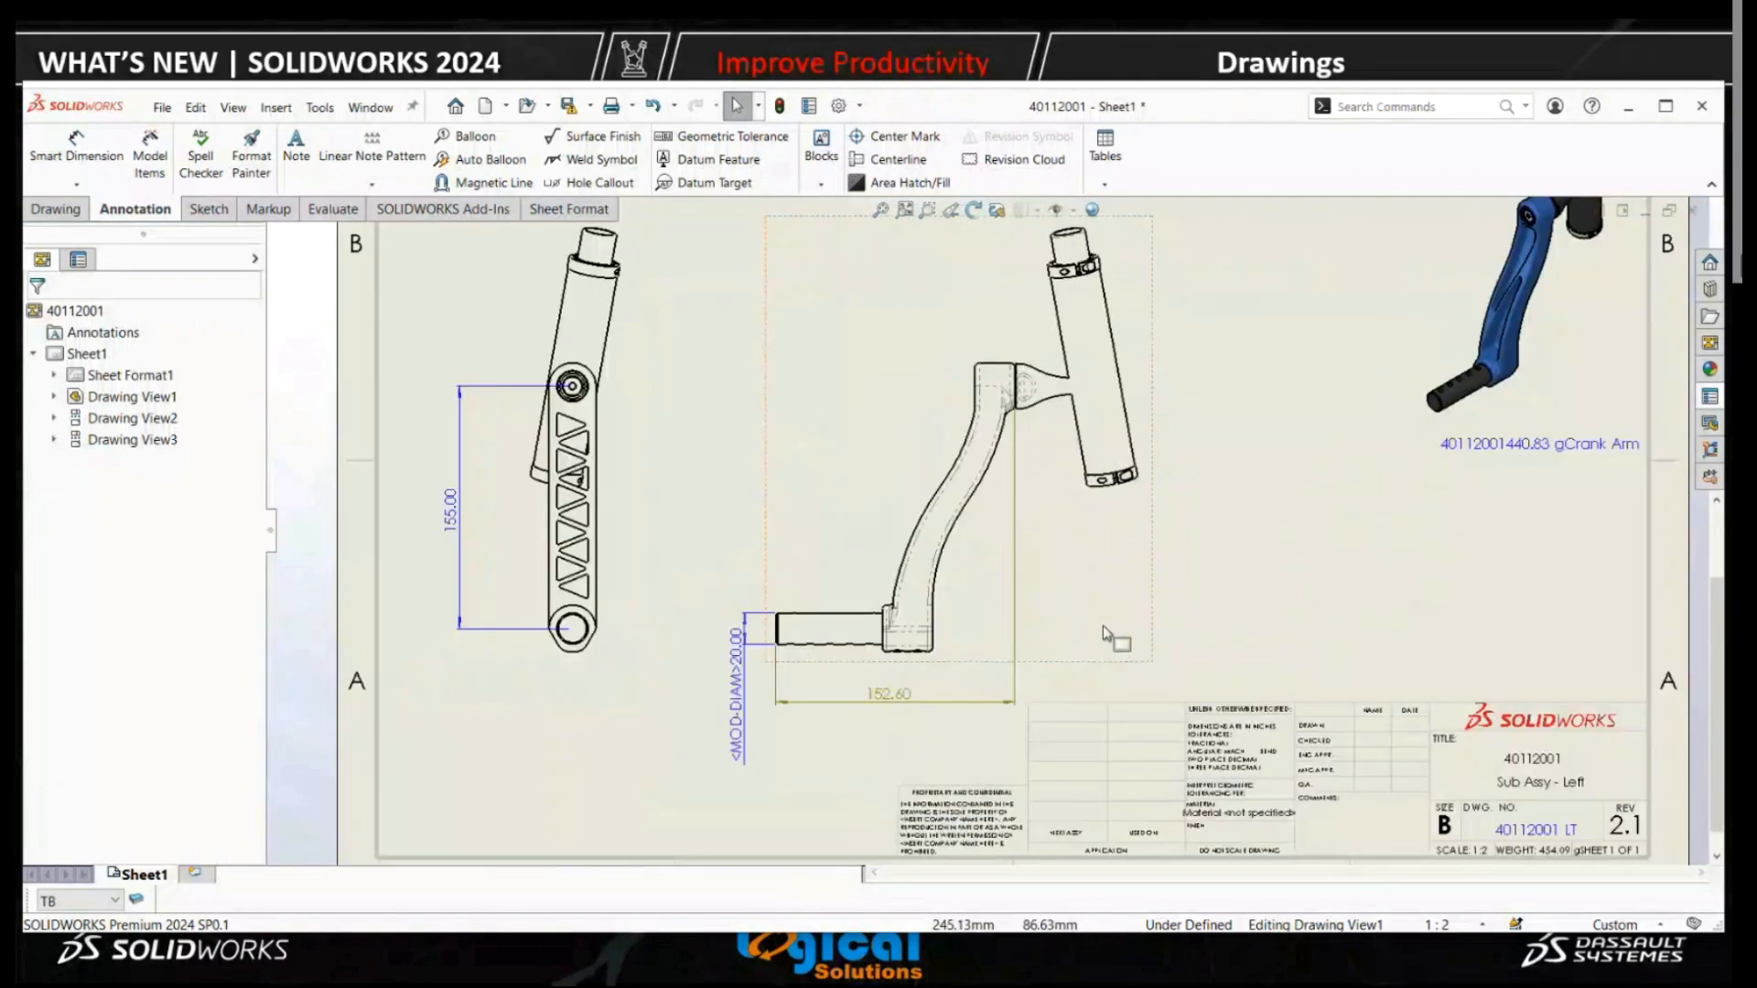
{"action": "scroll", "coordinate": [1052, 666], "scroll_direction": "down", "scroll_amount": 3}
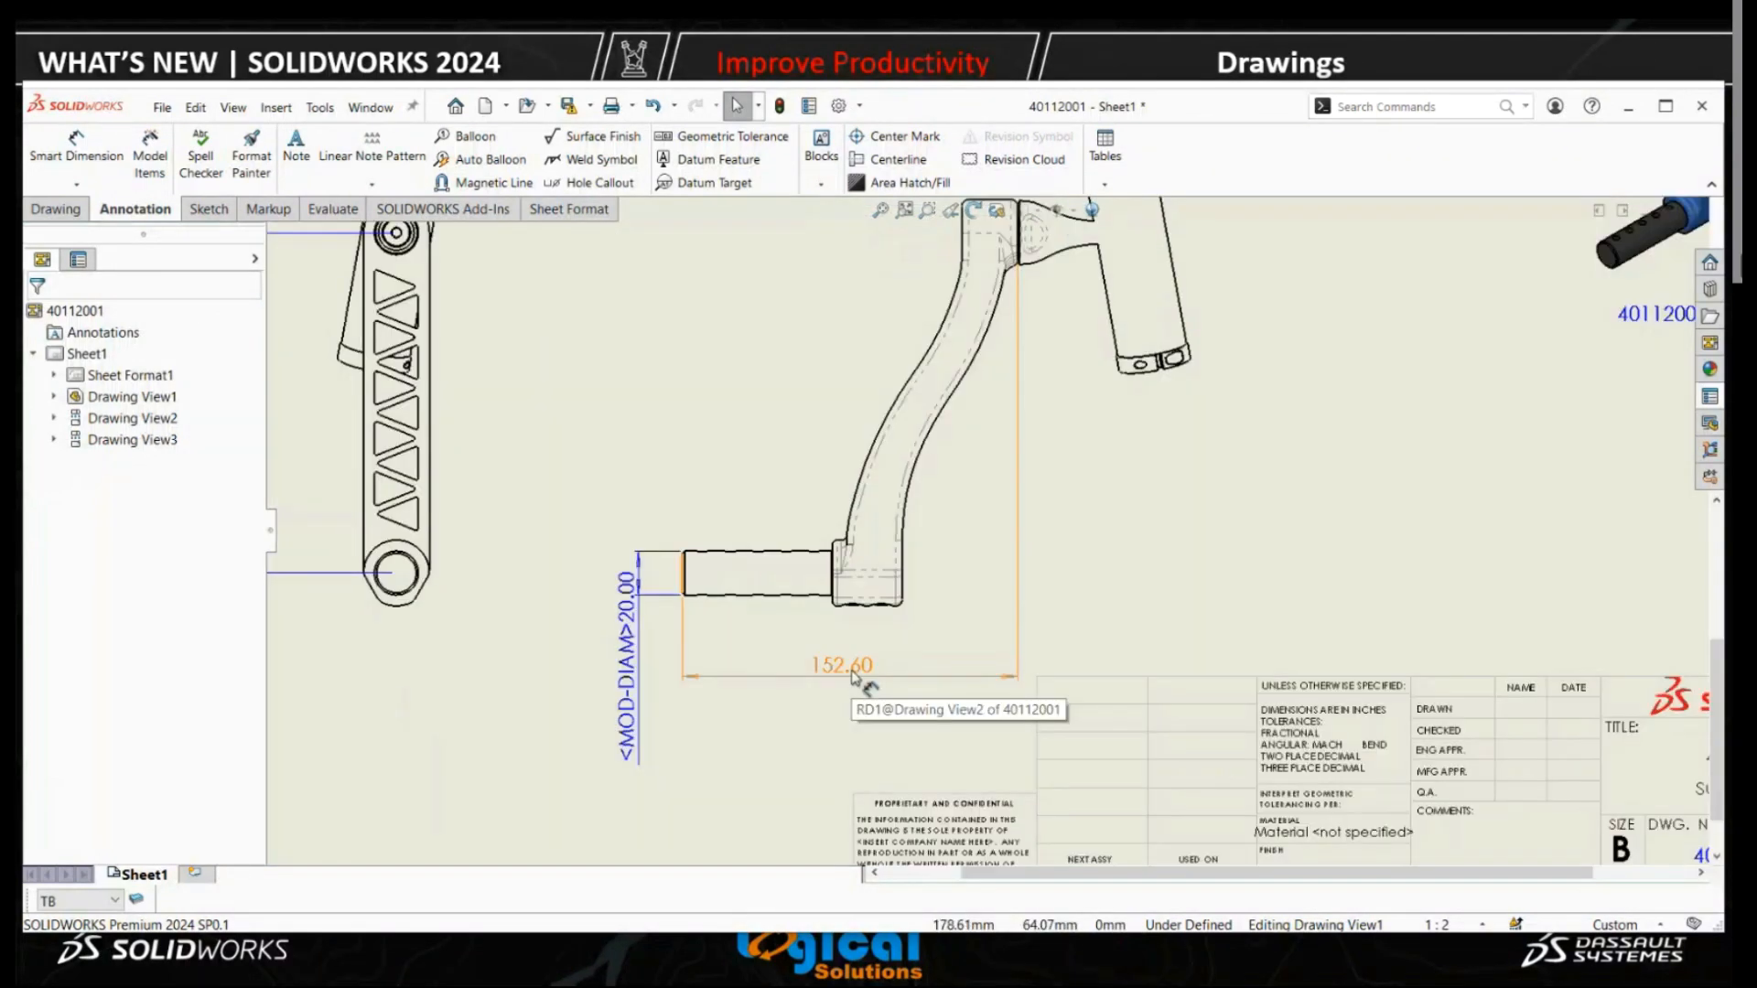
{"action": "right_click", "coordinate": [853, 677]}
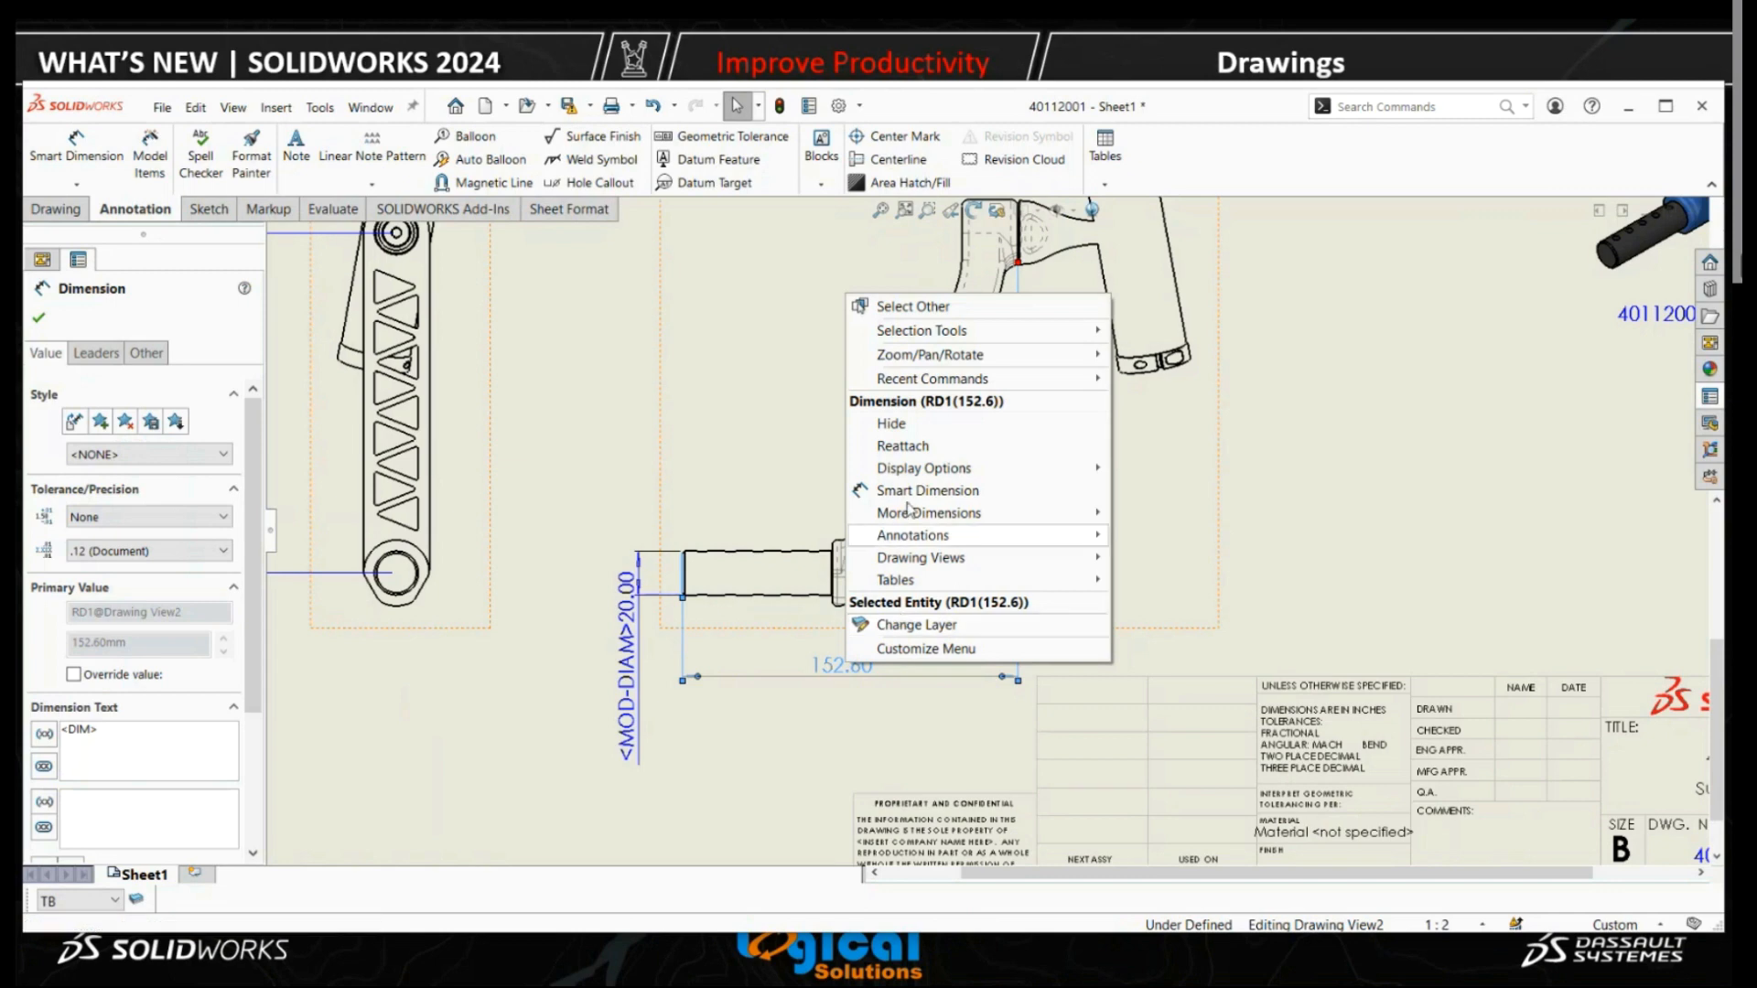
{"action": "left_click", "coordinate": [905, 448]}
{"action": "scroll", "coordinate": [938, 487], "scroll_direction": "down", "scroll_amount": 8}
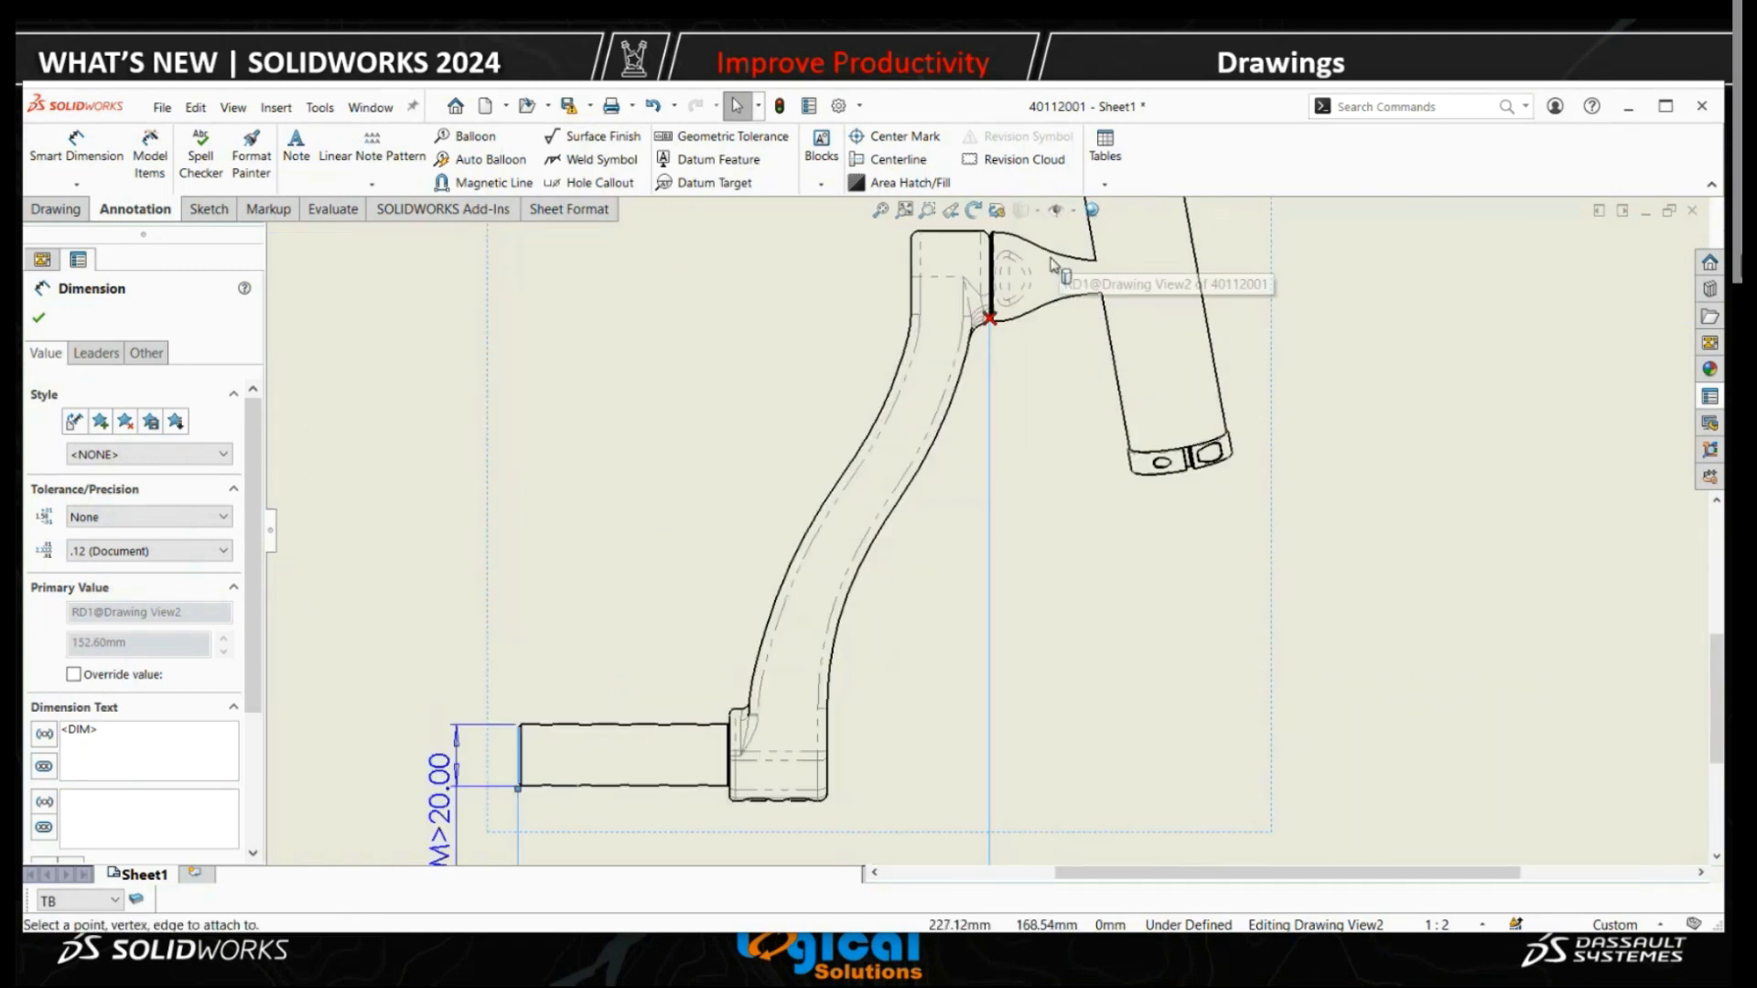
{"action": "scroll", "coordinate": [921, 538], "scroll_direction": "down", "scroll_amount": 3}
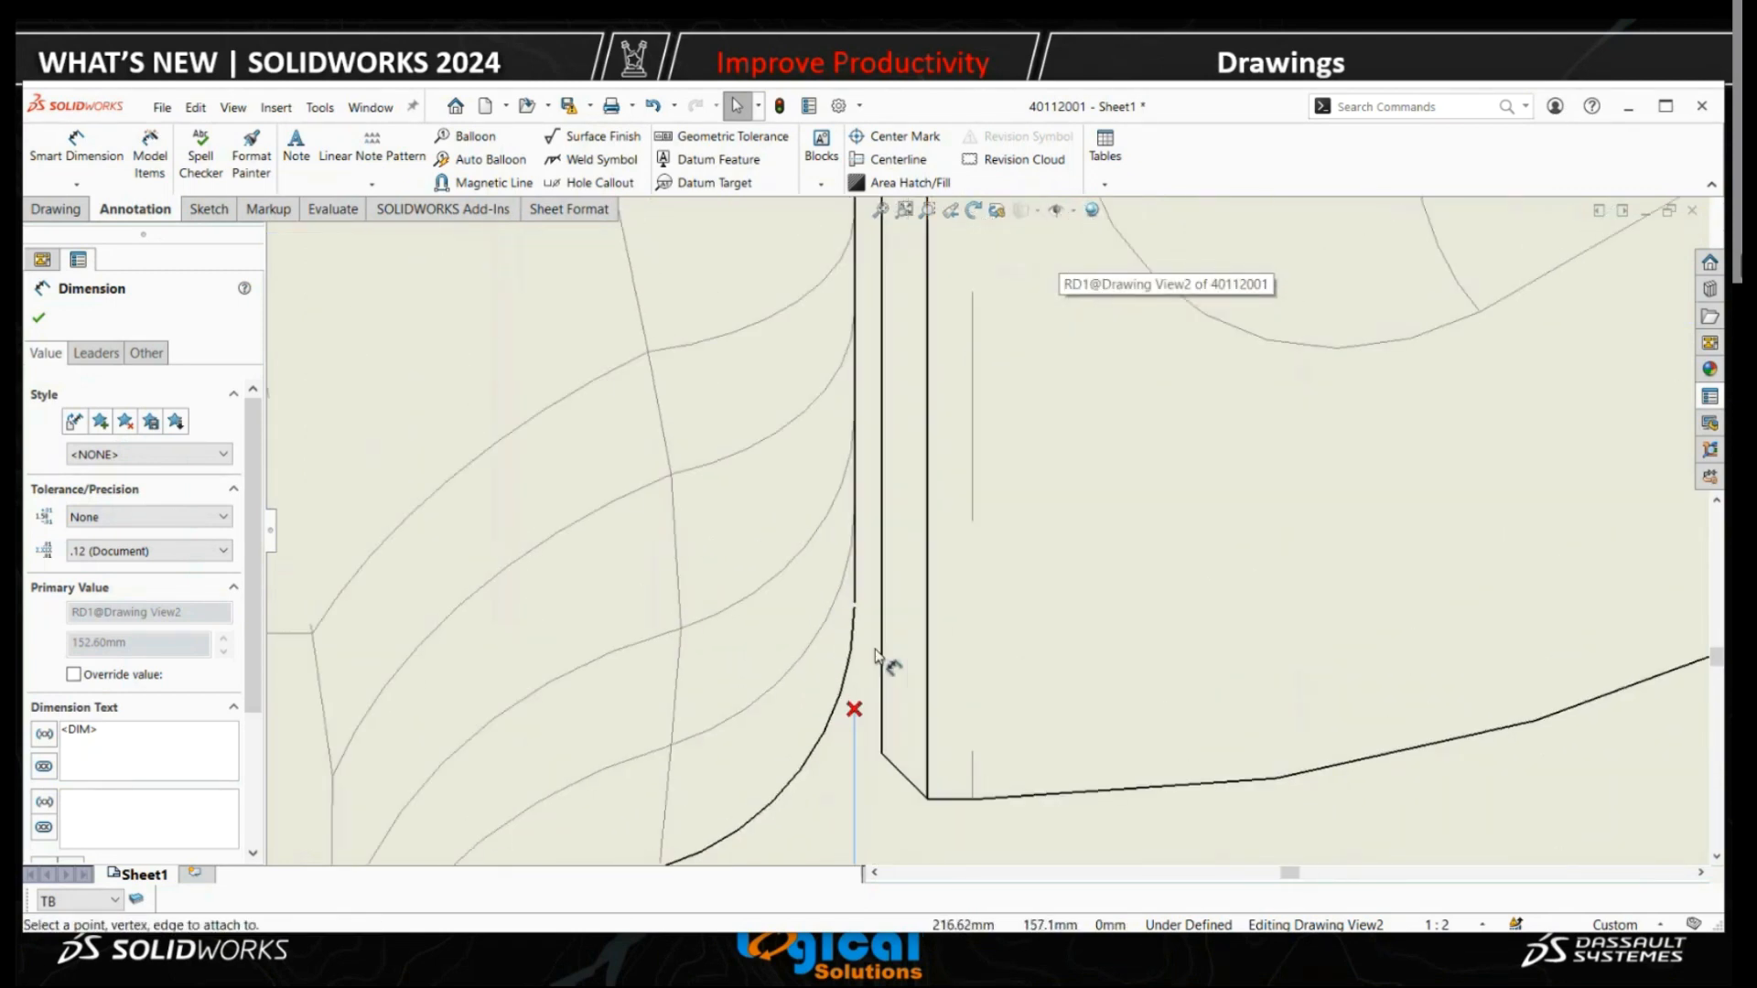
{"action": "left_click", "coordinate": [885, 595]}
{"action": "scroll", "coordinate": [914, 581], "scroll_direction": "up", "scroll_amount": 8}
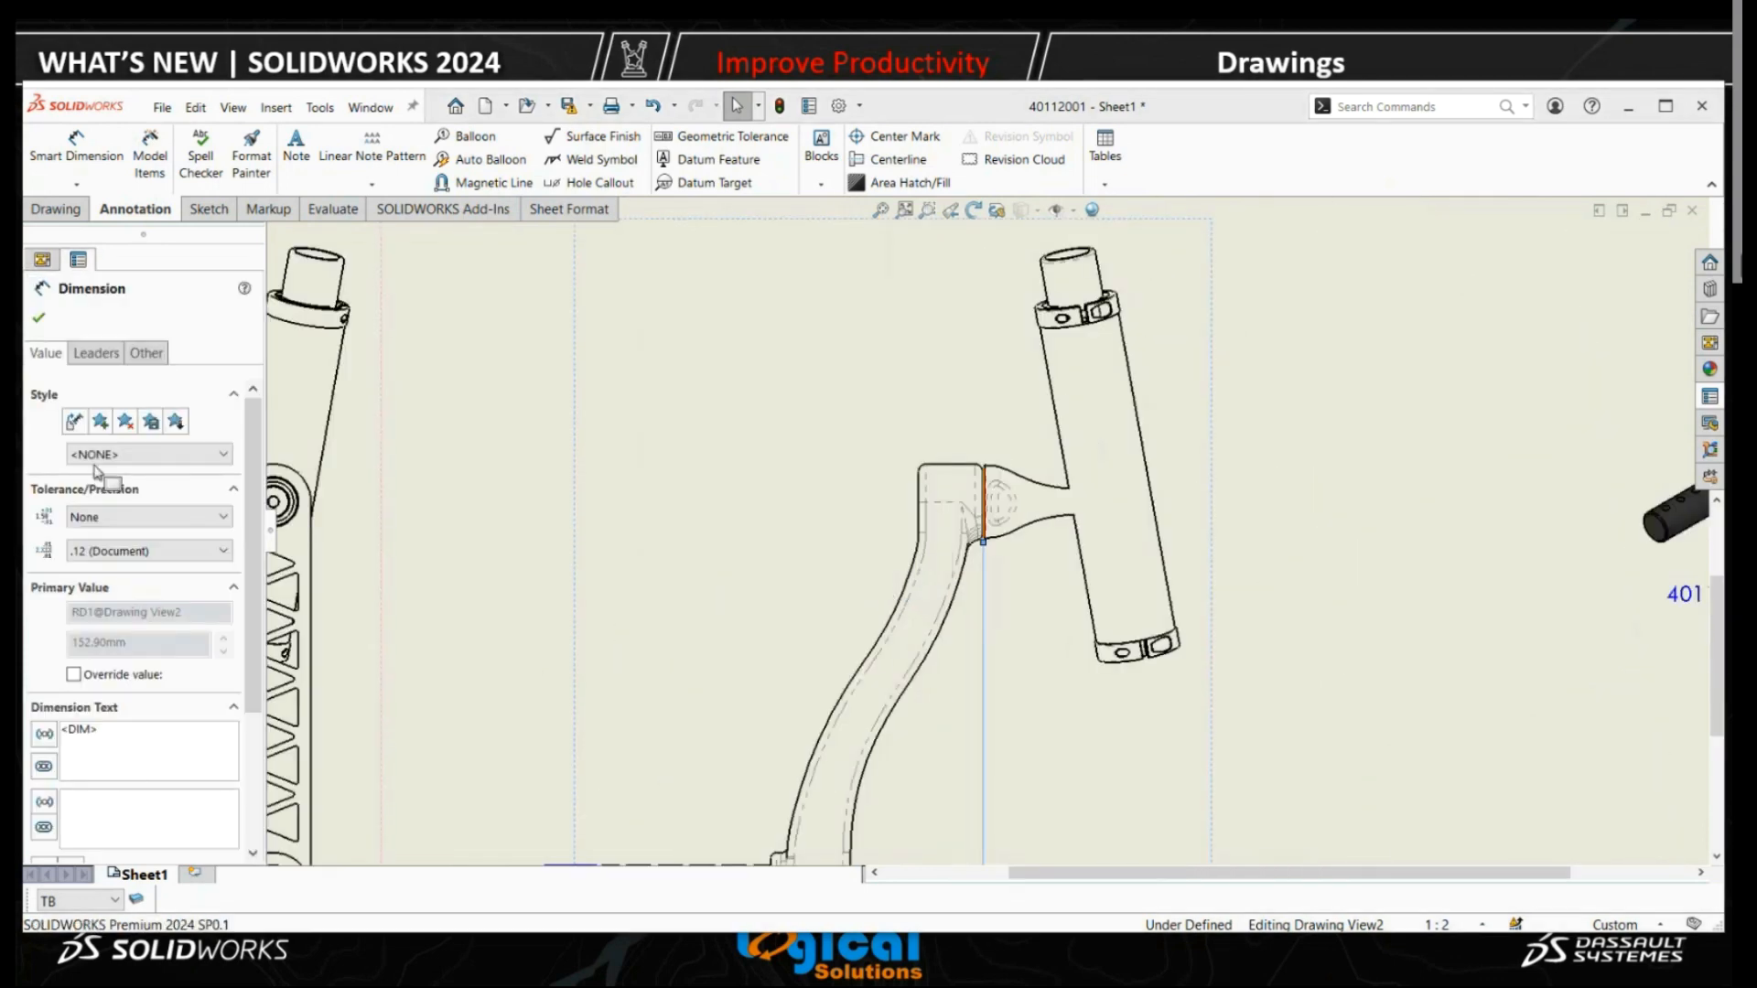
{"action": "left_click", "coordinate": [38, 317]}
{"action": "scroll", "coordinate": [1007, 549], "scroll_direction": "up", "scroll_amount": 8}
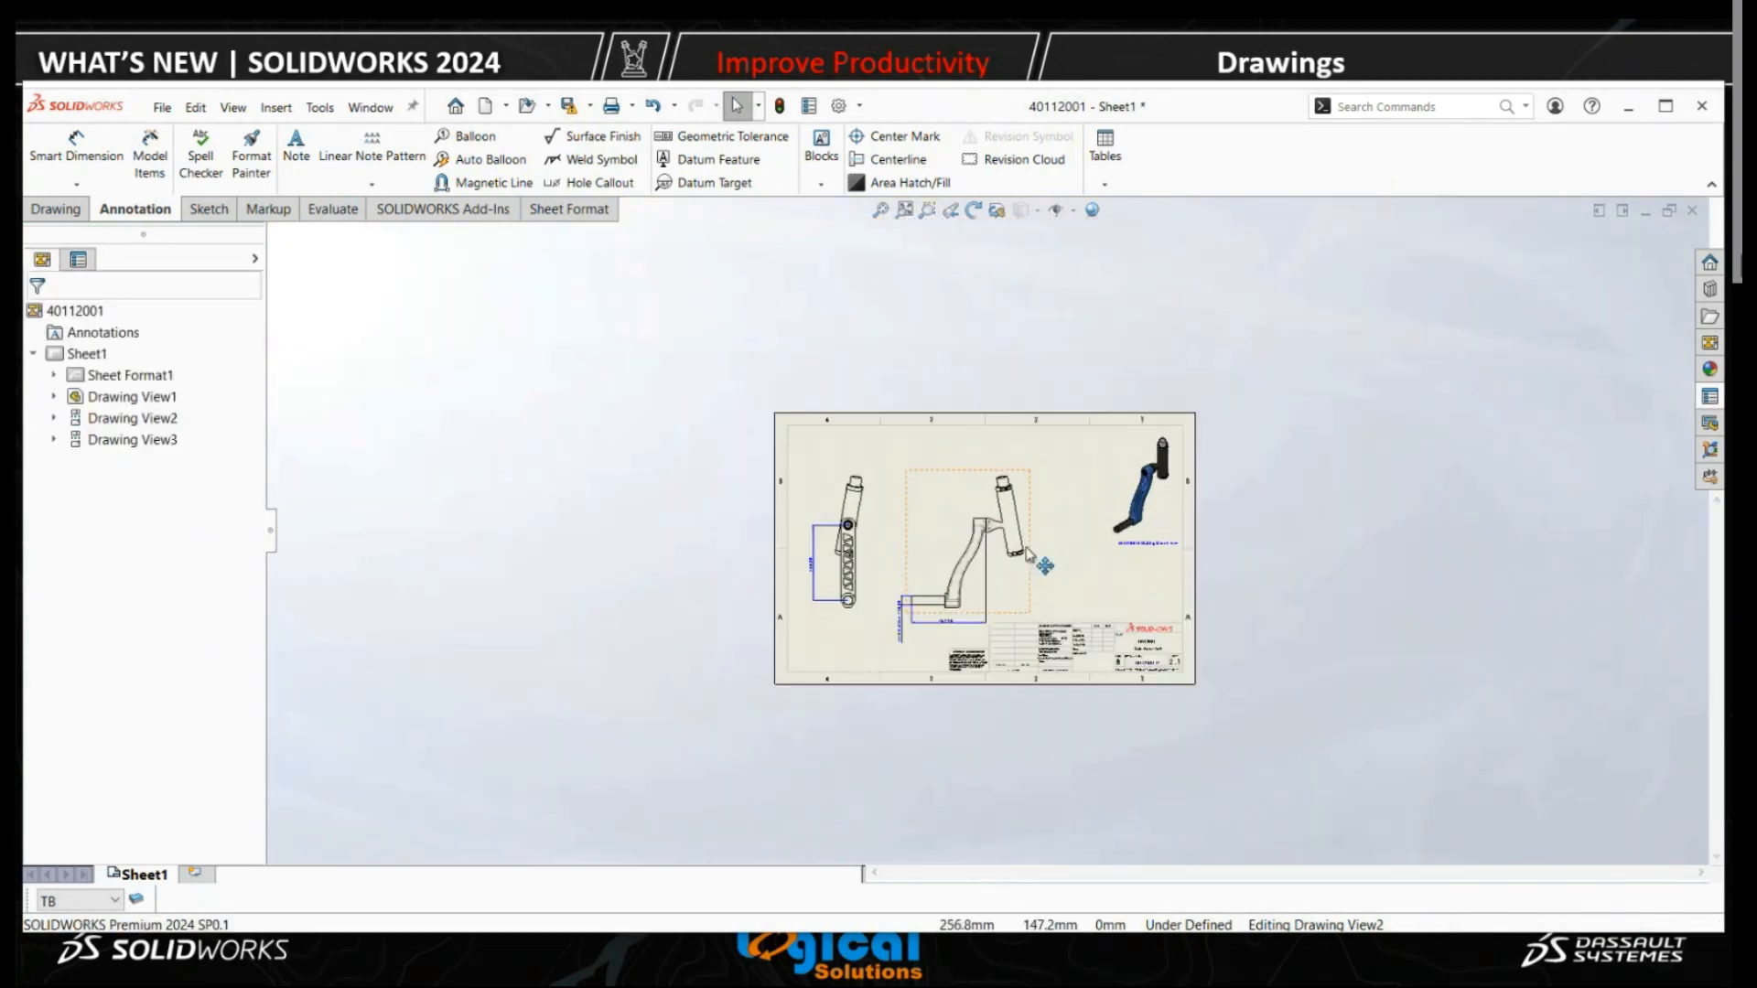
{"action": "scroll", "coordinate": [1034, 559], "scroll_direction": "down", "scroll_amount": 3}
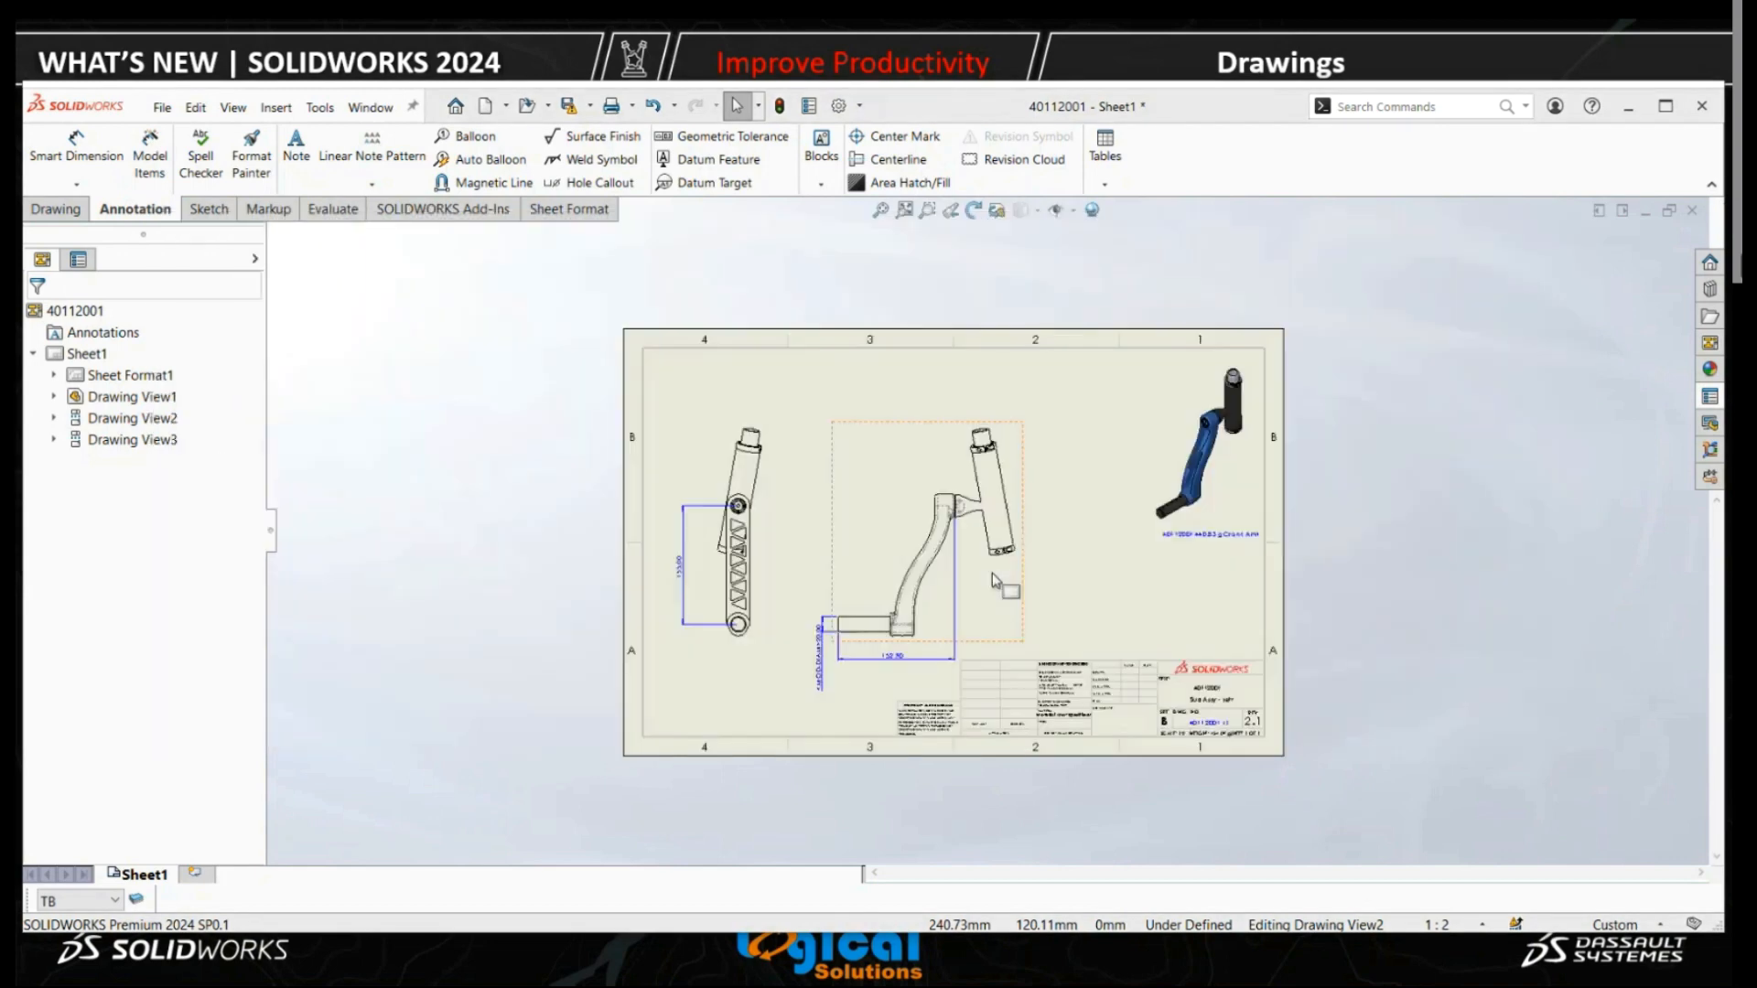
{"action": "key", "text": "alt+Tab"}
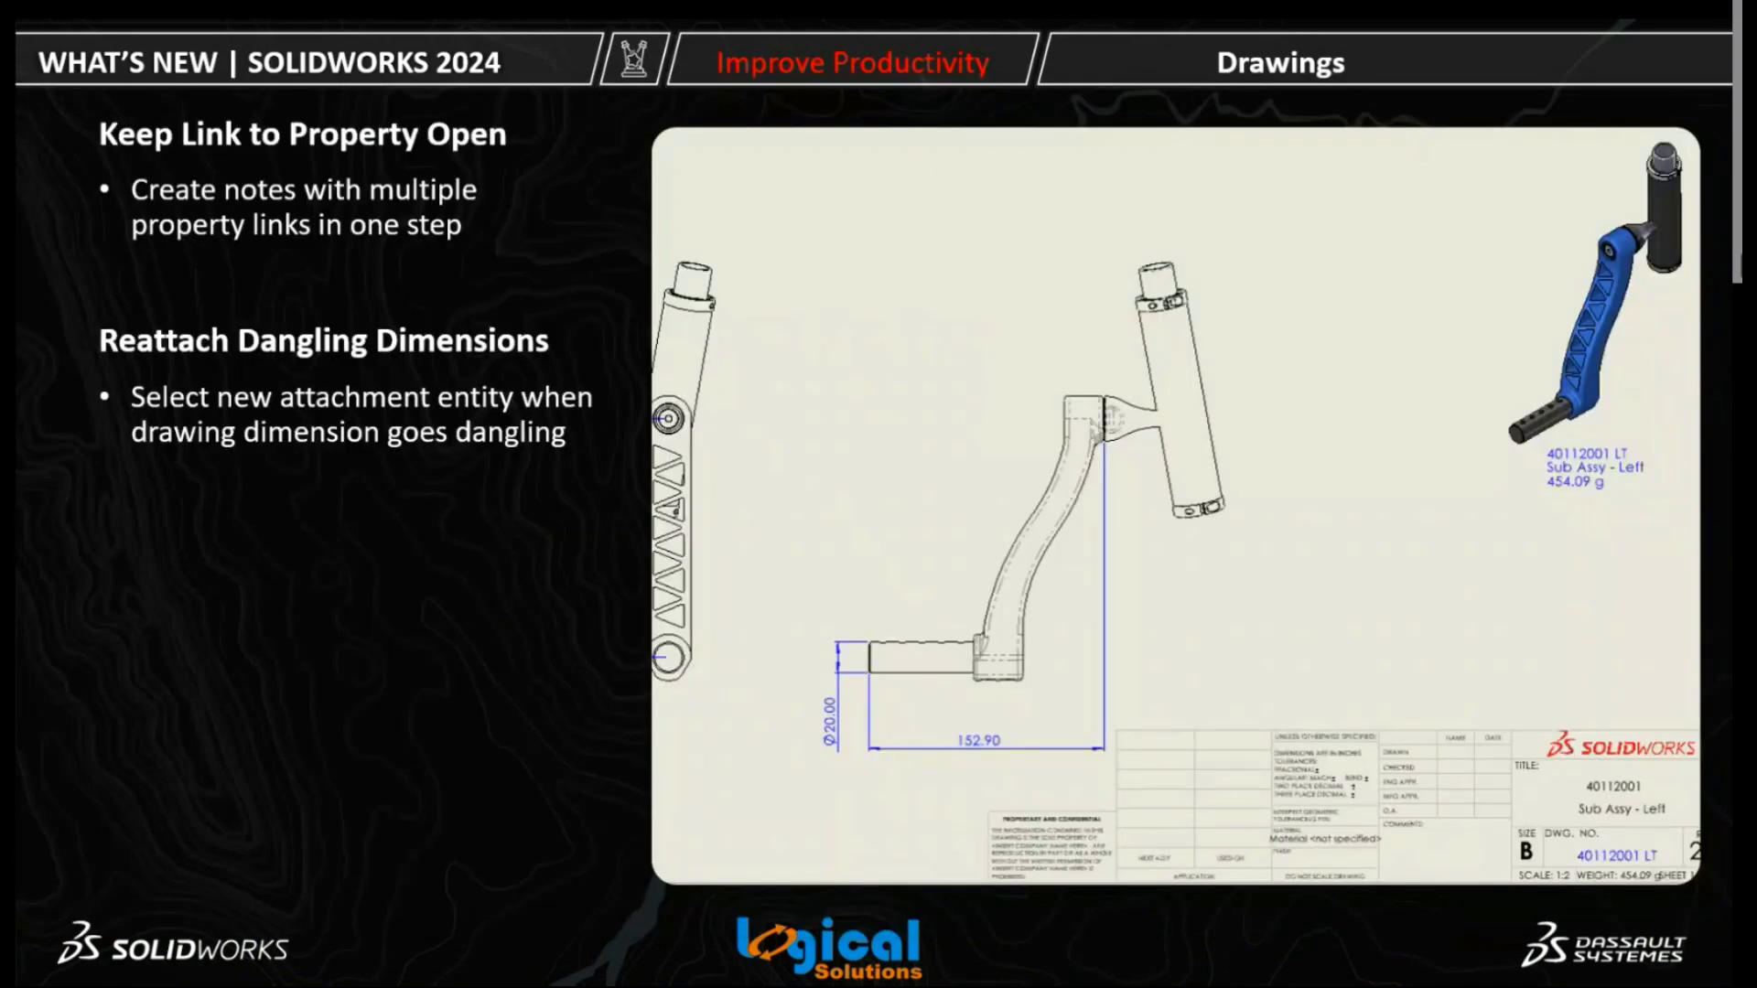
{"action": "key", "text": "Right"}
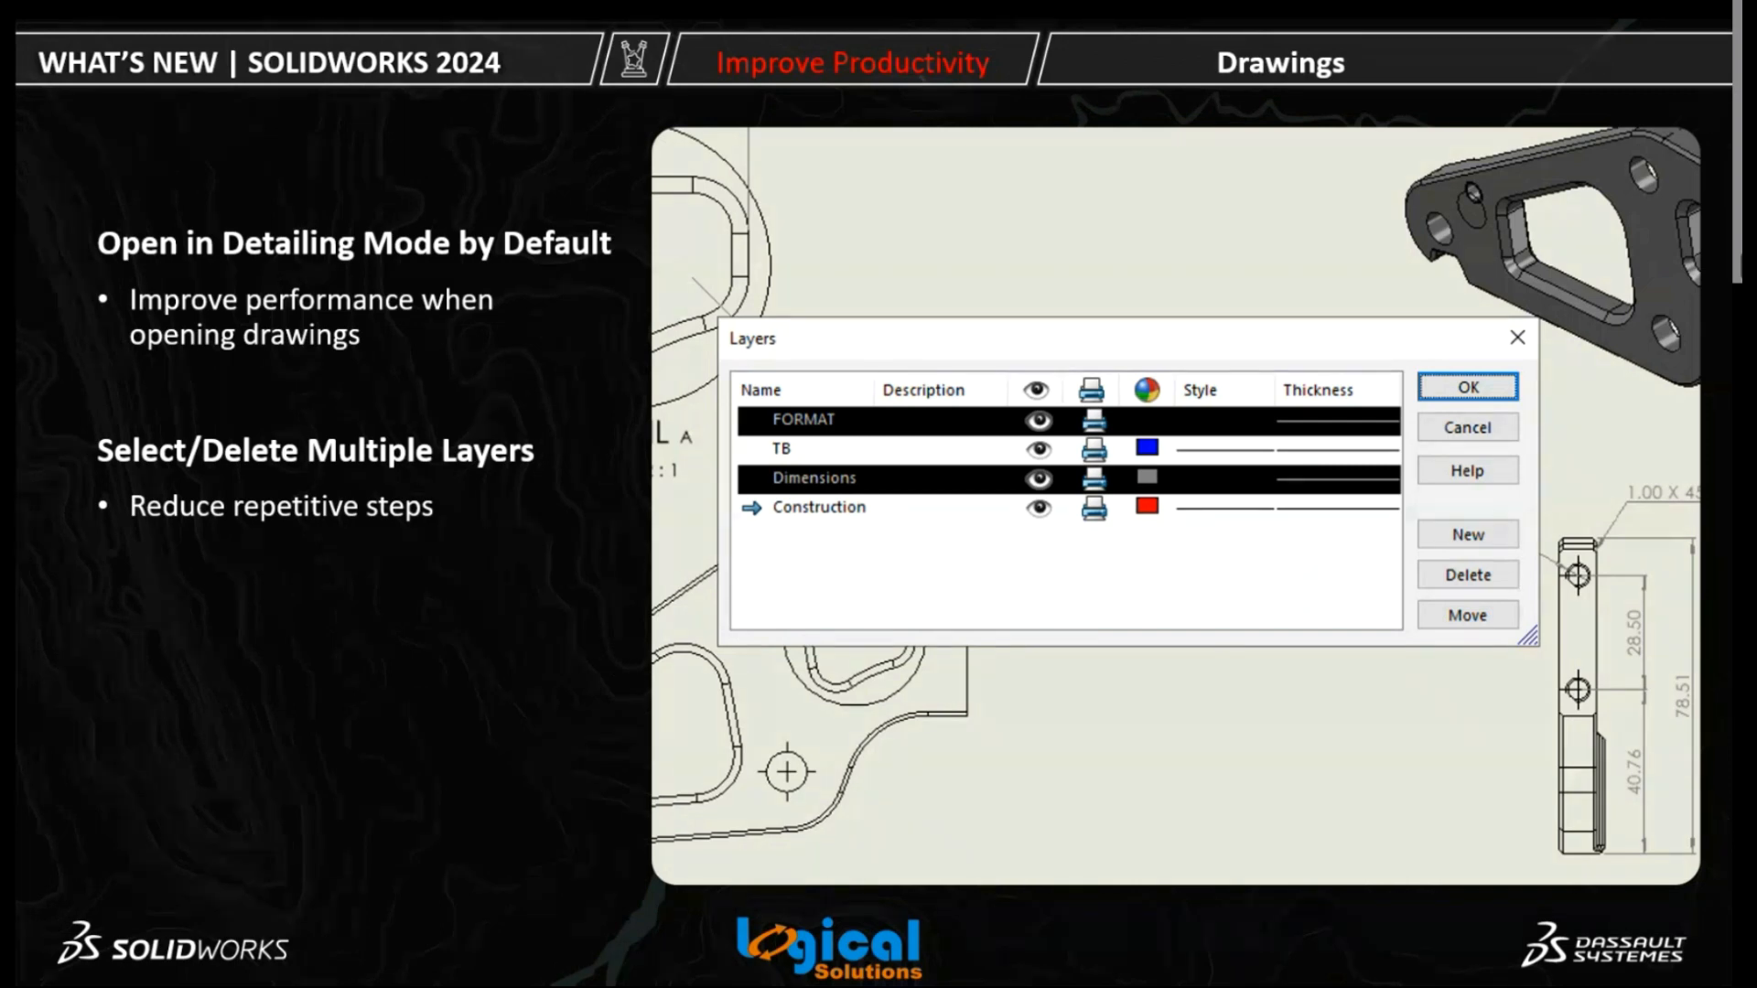
{"action": "key", "text": "alt+Tab"}
{"action": "key", "text": "Tab"}
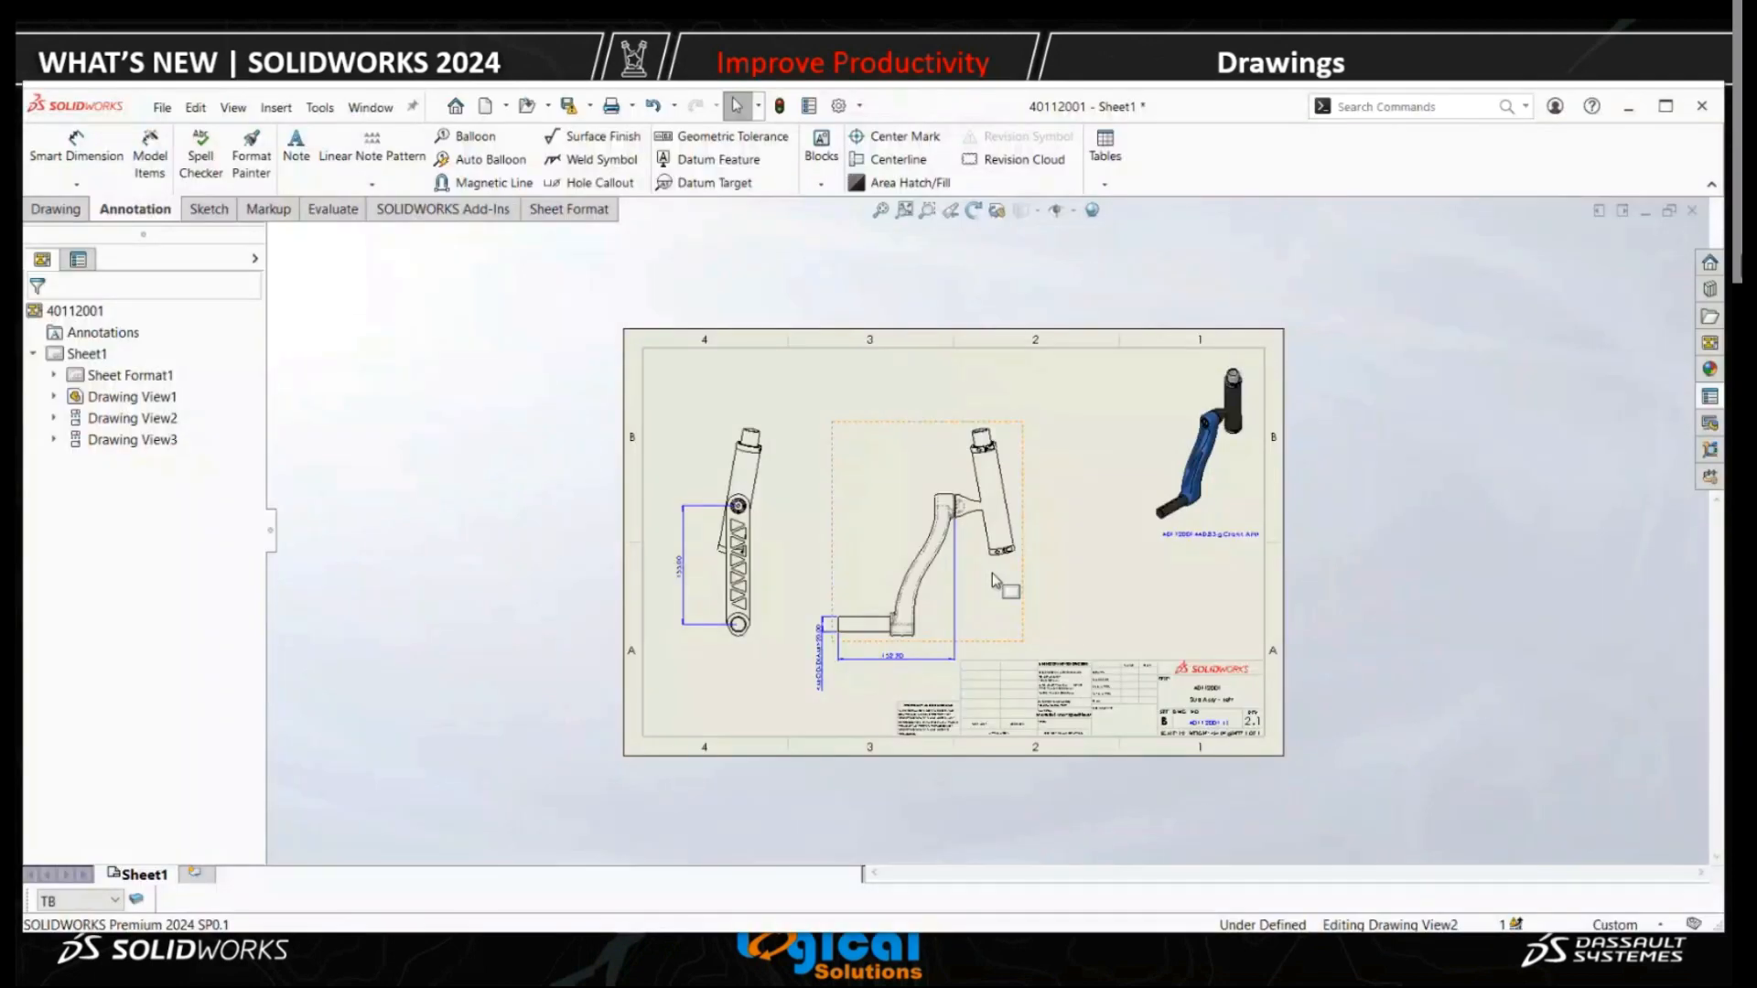
Open the layer settings and create five new layers with the default names Layer2 to Layer6.
{"action": "left_click", "coordinate": [137, 902]}
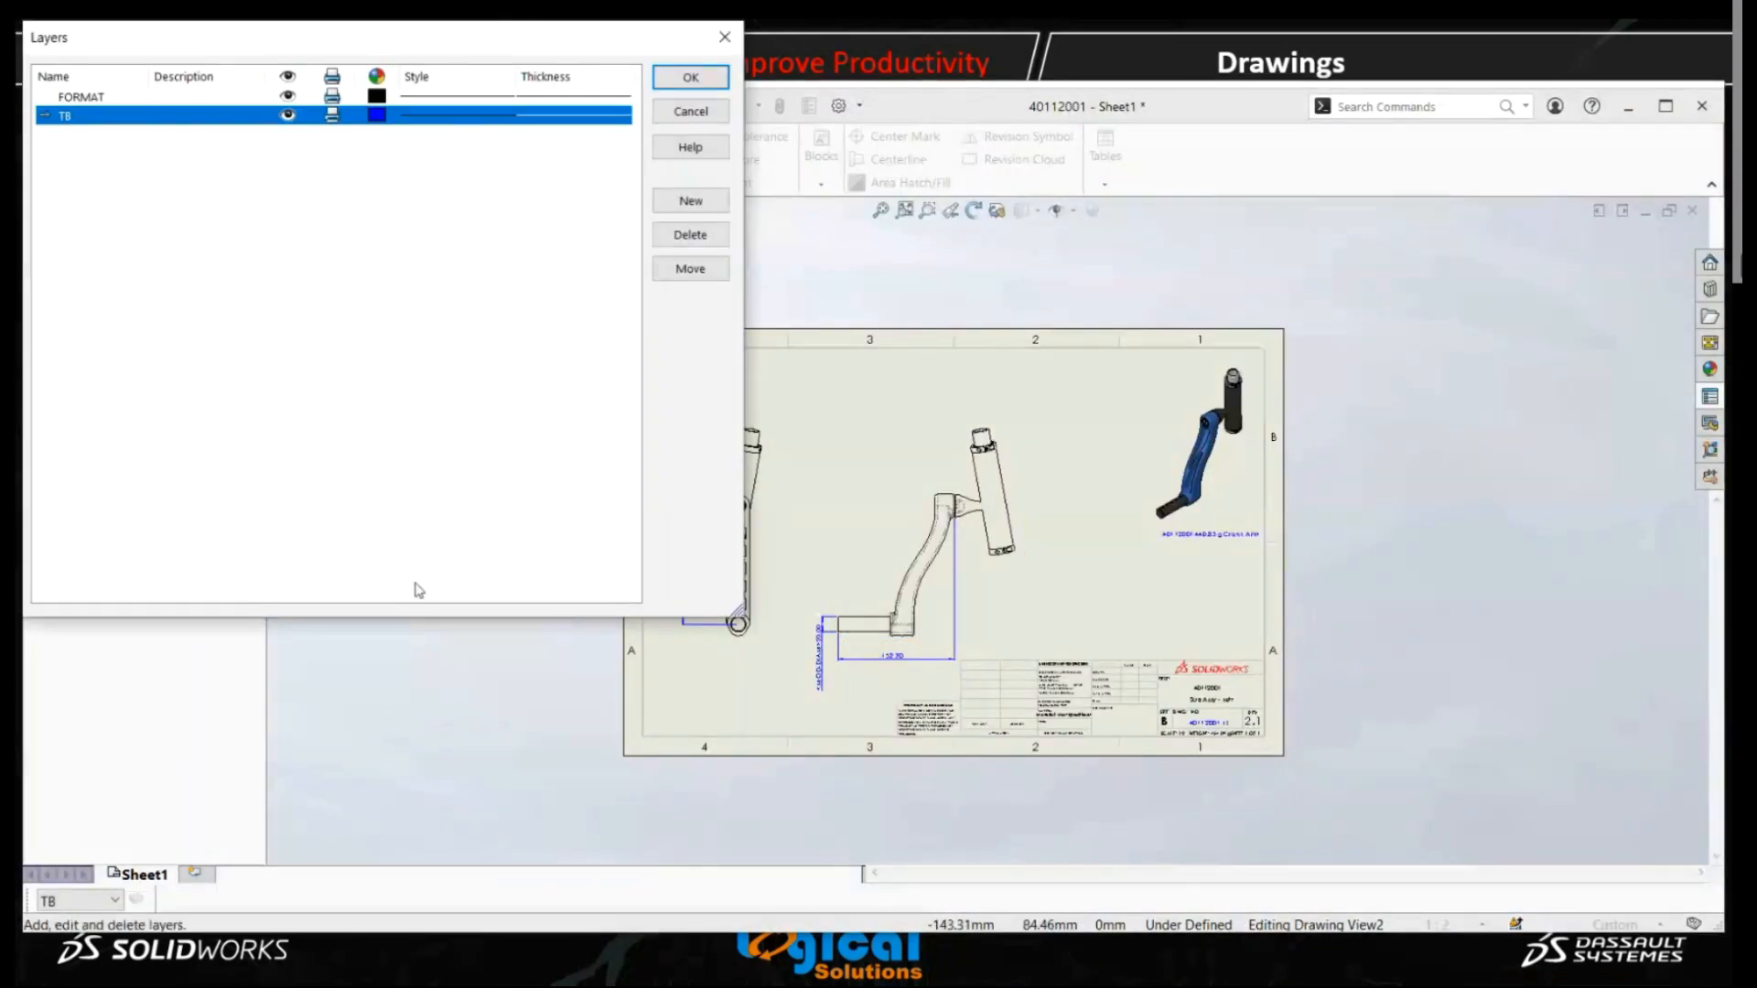
{"action": "double_click", "coordinate": [690, 202]}
{"action": "left_click", "coordinate": [690, 201]}
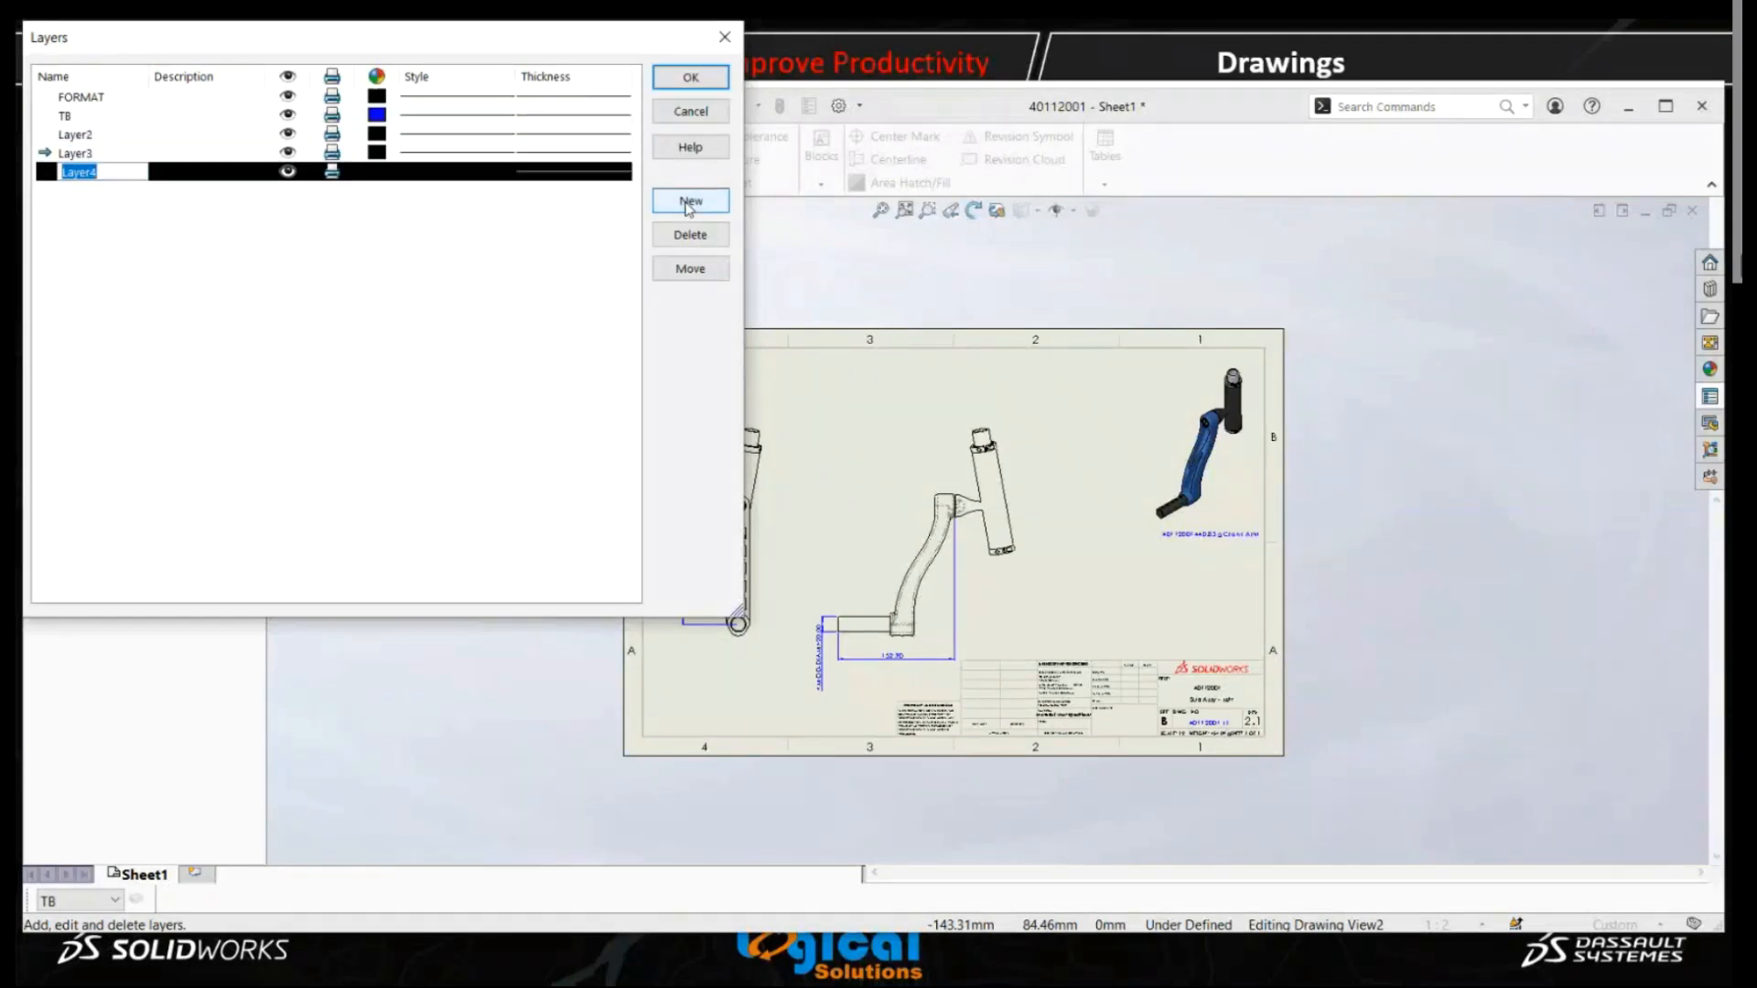
{"action": "left_click", "coordinate": [688, 205]}
{"action": "left_click", "coordinate": [687, 205]}
{"action": "left_click", "coordinate": [499, 315]}
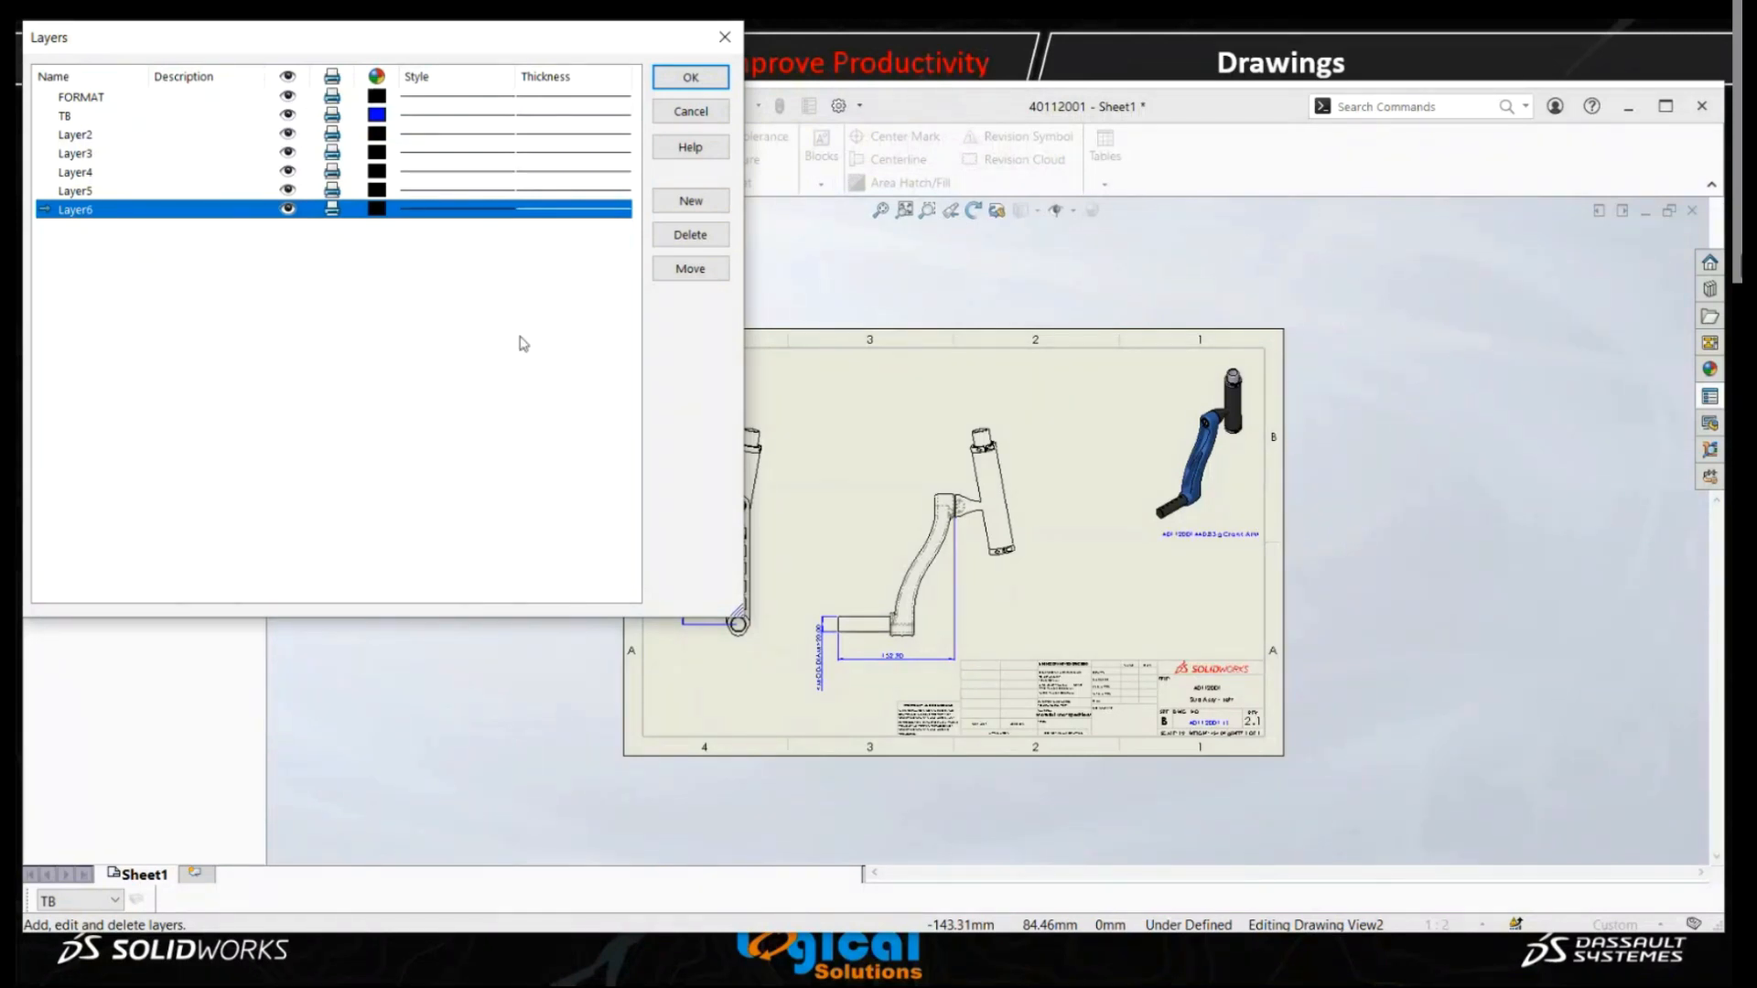
Change the colour of Layer2 to Layer6 to green in a single operation.
{"action": "left_click", "coordinate": [171, 192]}
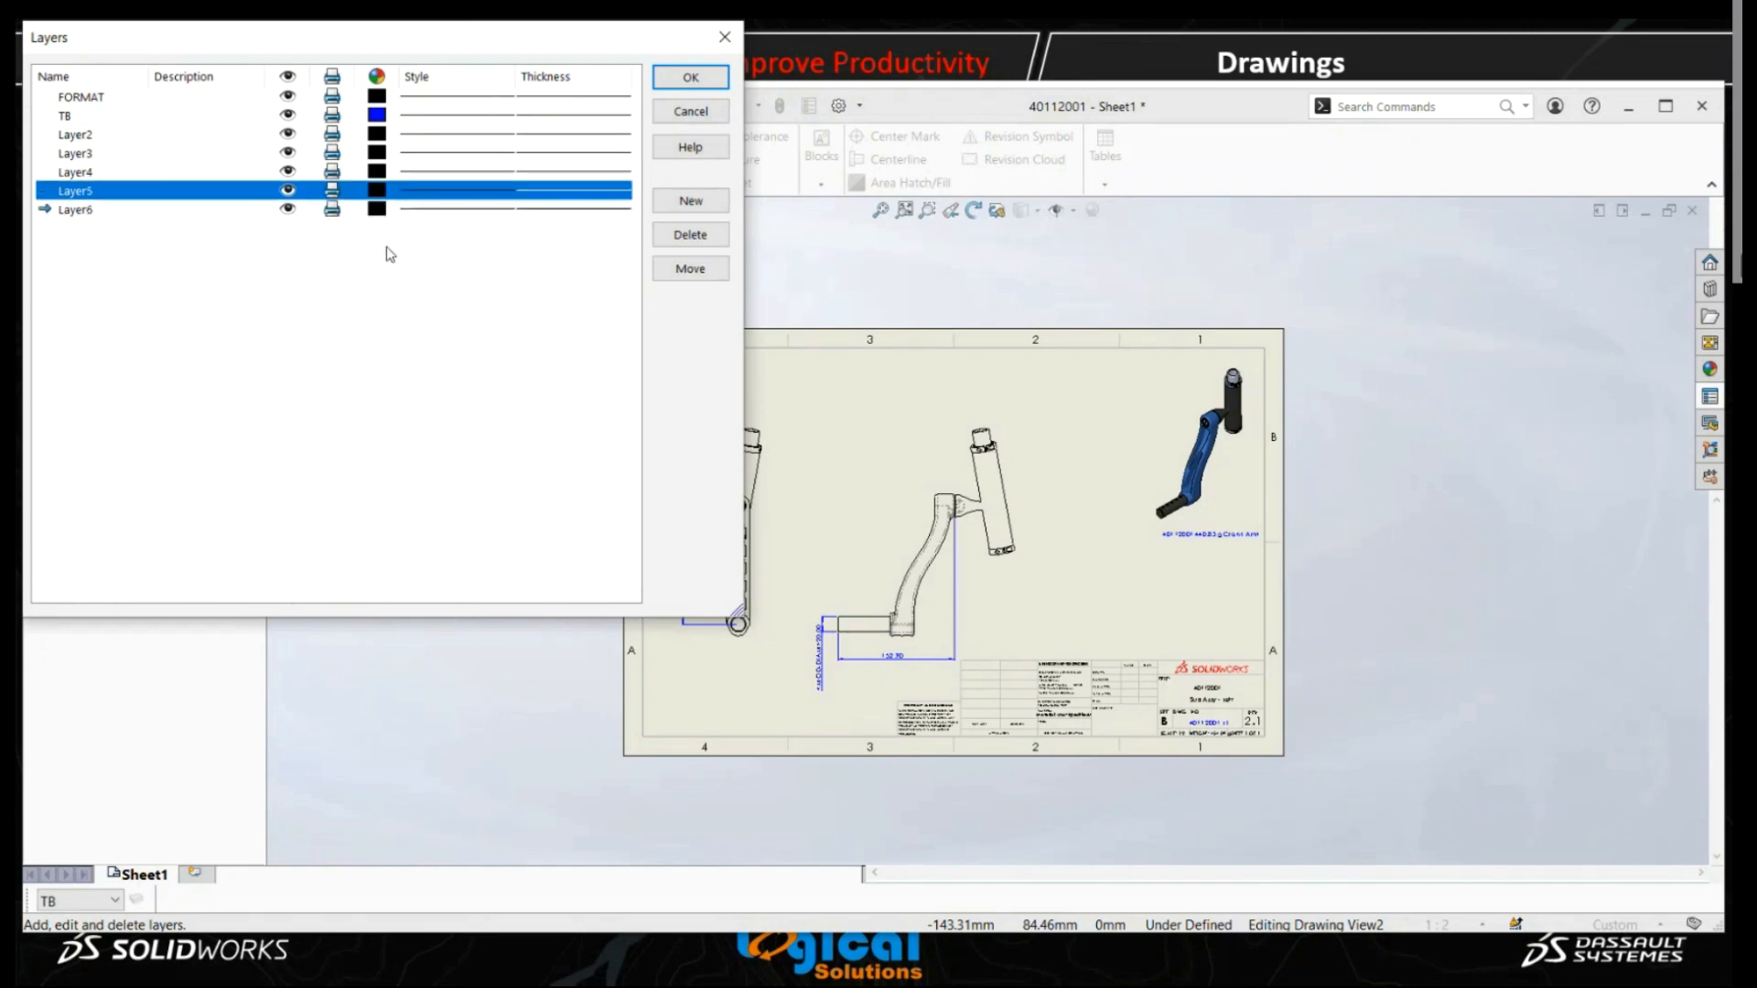
{"action": "left_click", "coordinate": [129, 135], "text": "ctrl"}
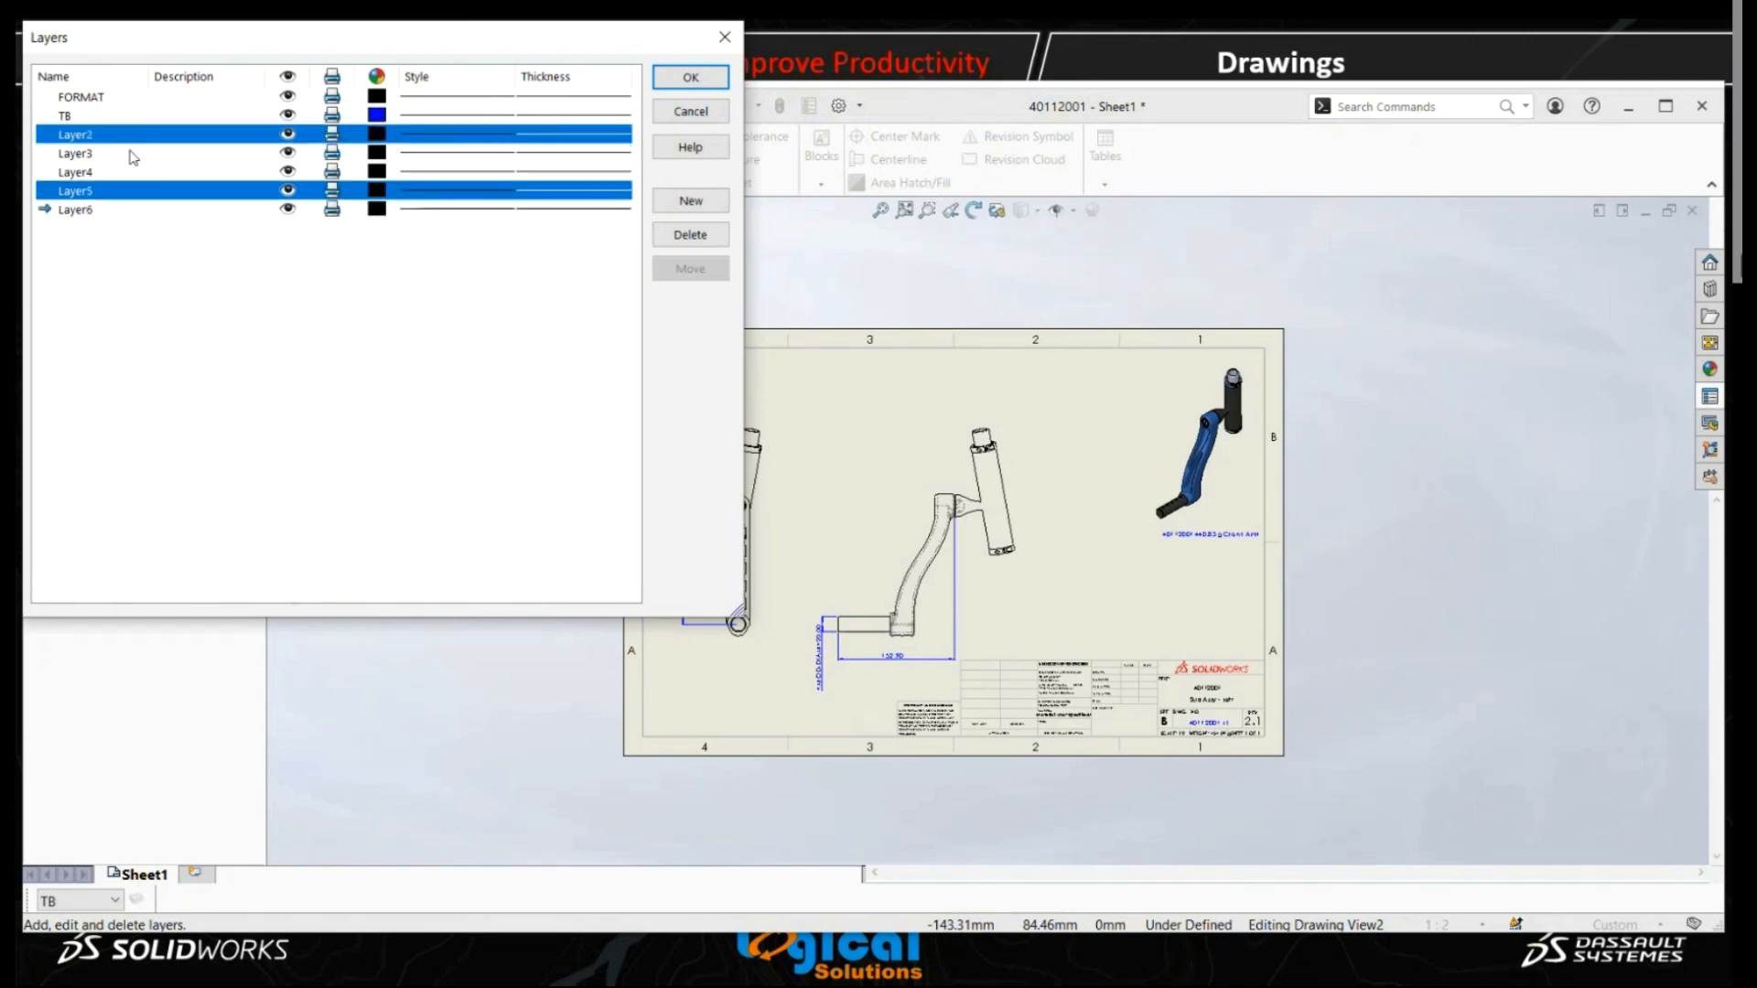
{"action": "left_click", "coordinate": [132, 156], "text": "ctrl"}
{"action": "left_click", "coordinate": [133, 174], "text": "ctrl"}
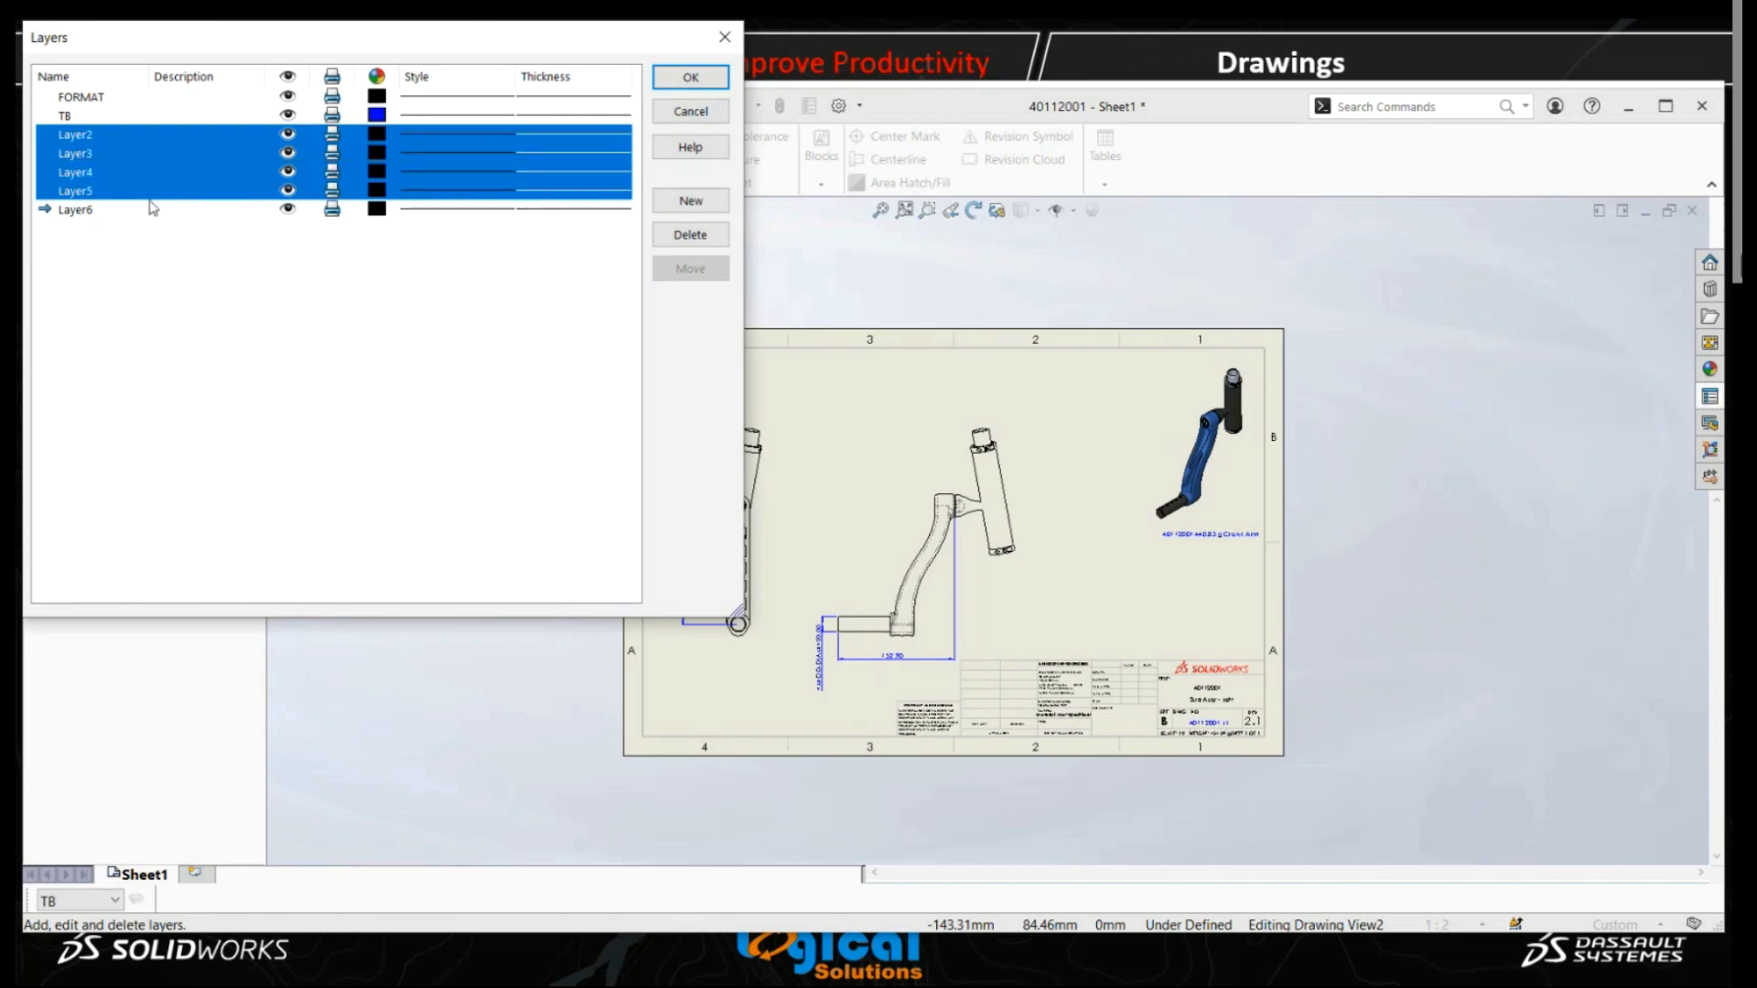
{"action": "left_click", "coordinate": [154, 211], "text": "ctrl"}
{"action": "left_click", "coordinate": [376, 209]}
{"action": "left_click", "coordinate": [367, 208]}
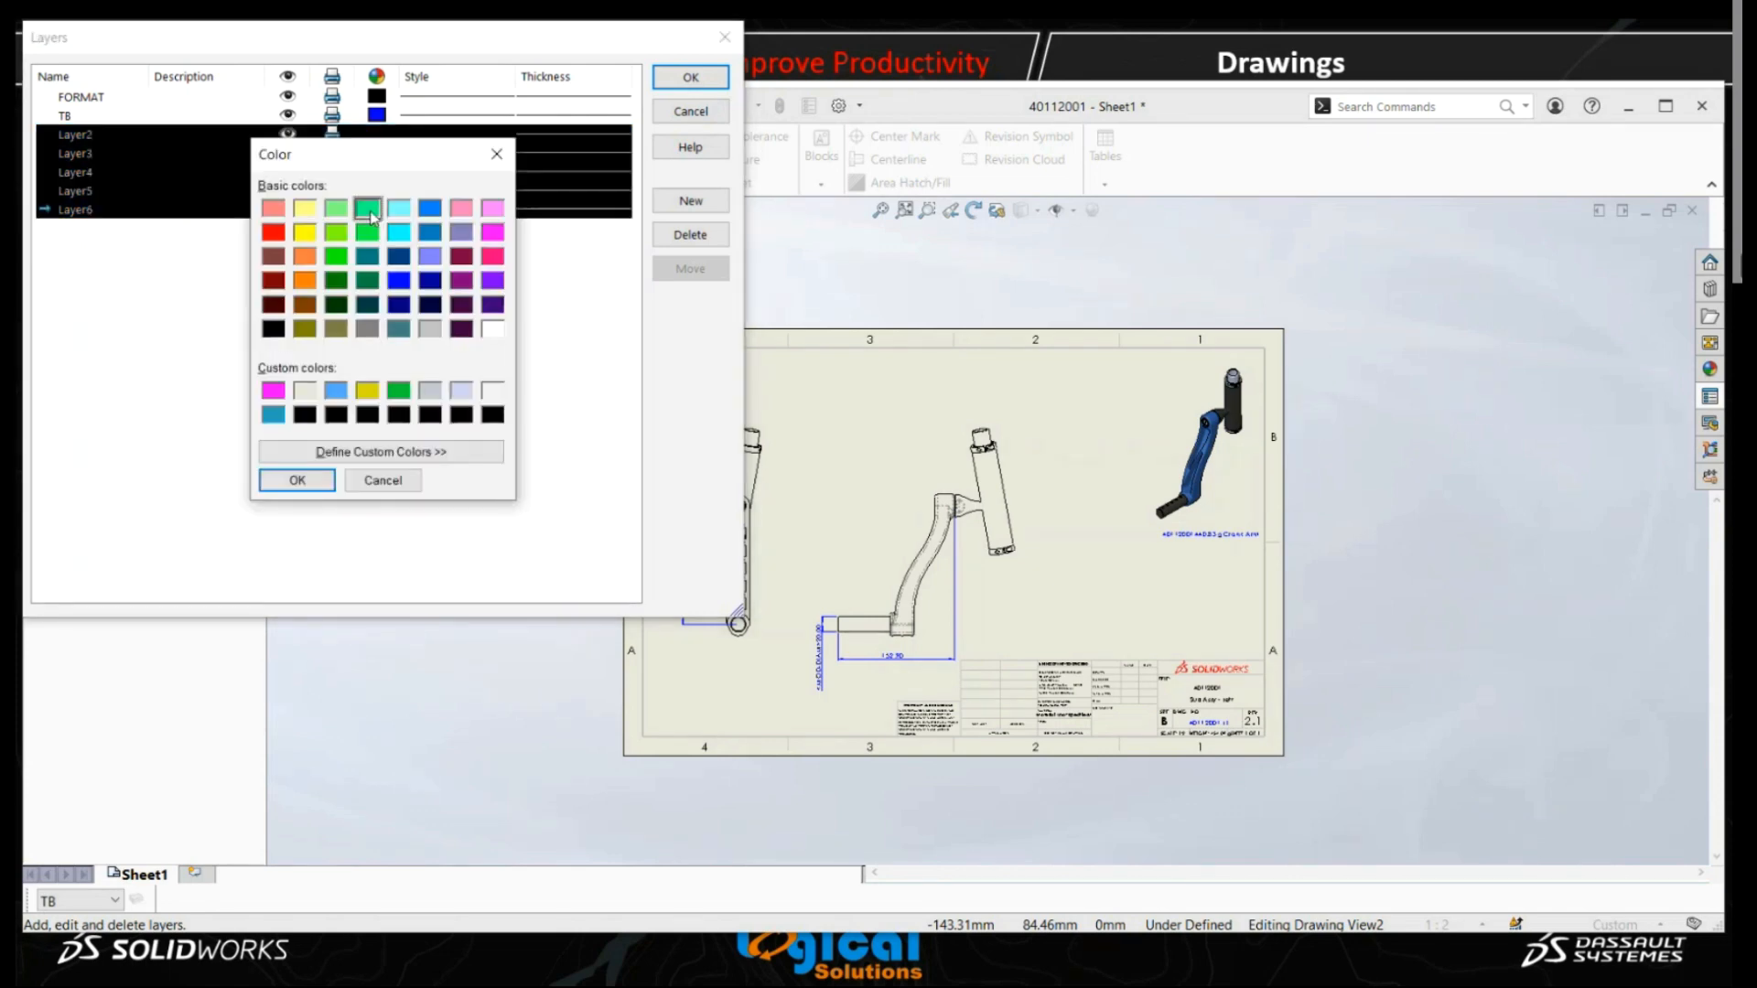
{"action": "left_click", "coordinate": [296, 481]}
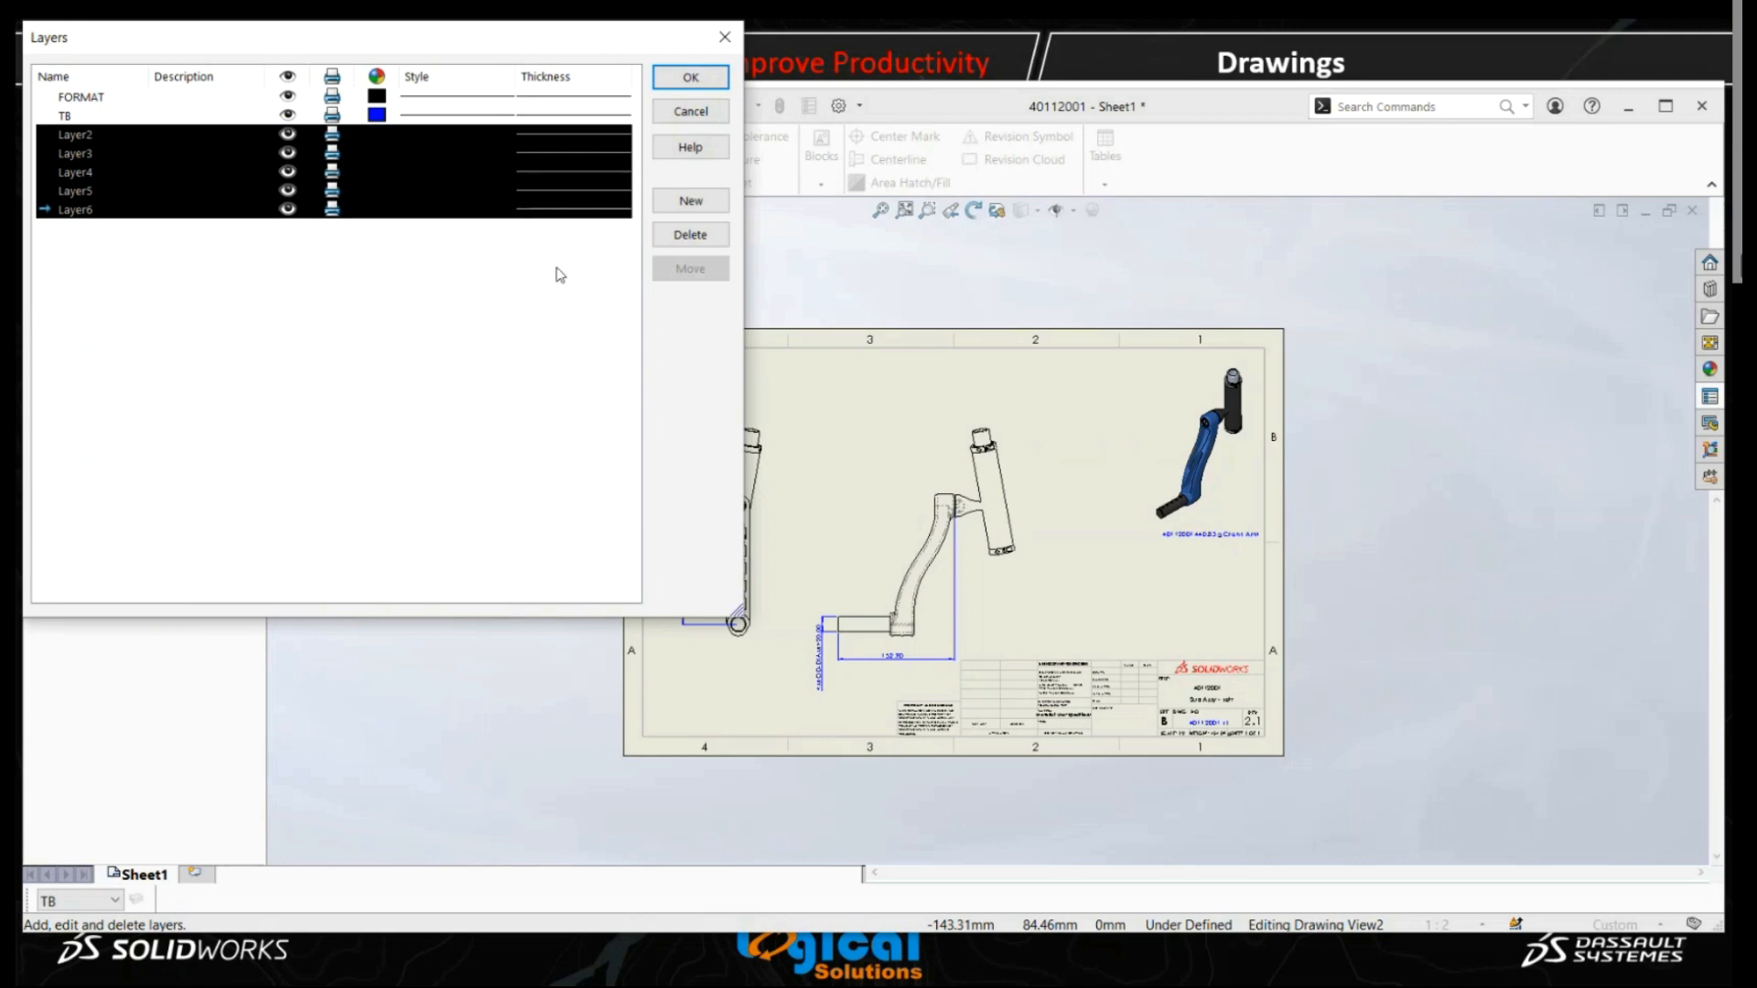
{"action": "left_click", "coordinate": [631, 265]}
Delete Layer2 to Layer6 together and accept the layer settings.
{"action": "left_click", "coordinate": [99, 138]}
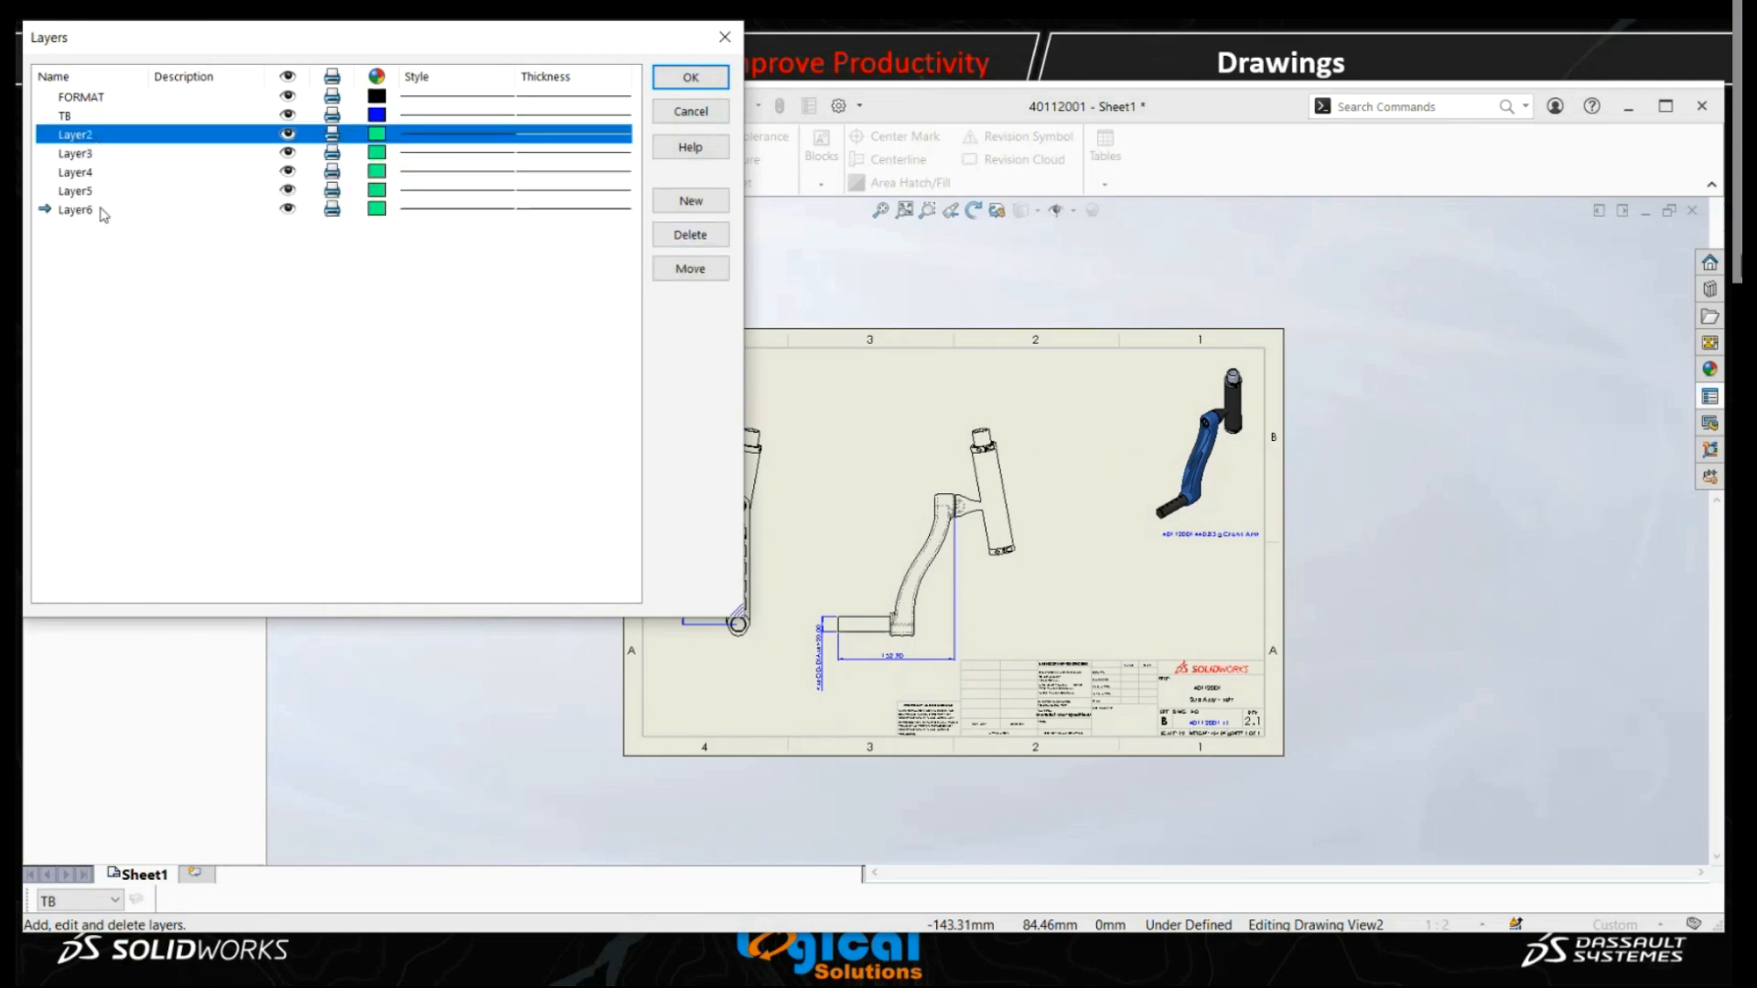
{"action": "left_click", "coordinate": [101, 209], "text": "ctrl"}
{"action": "left_click", "coordinate": [100, 192], "text": "ctrl"}
{"action": "left_click", "coordinate": [101, 172], "text": "ctrl"}
{"action": "left_click", "coordinate": [100, 154], "text": "ctrl"}
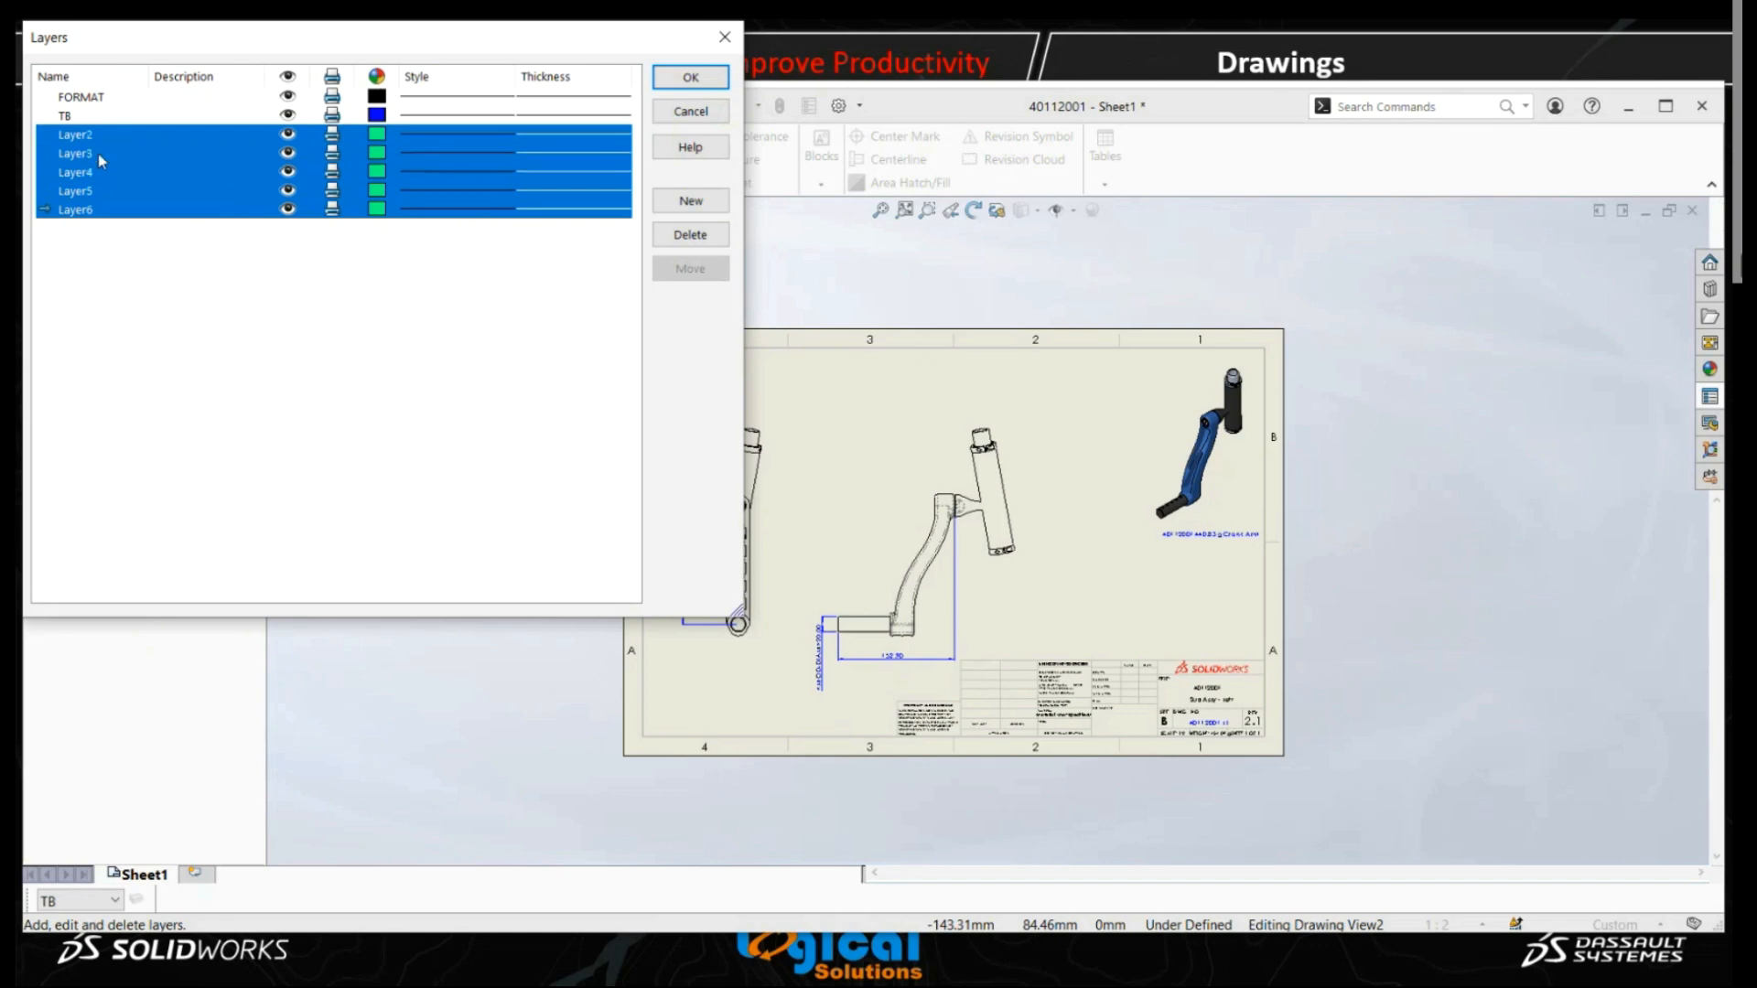
{"action": "left_click", "coordinate": [705, 235]}
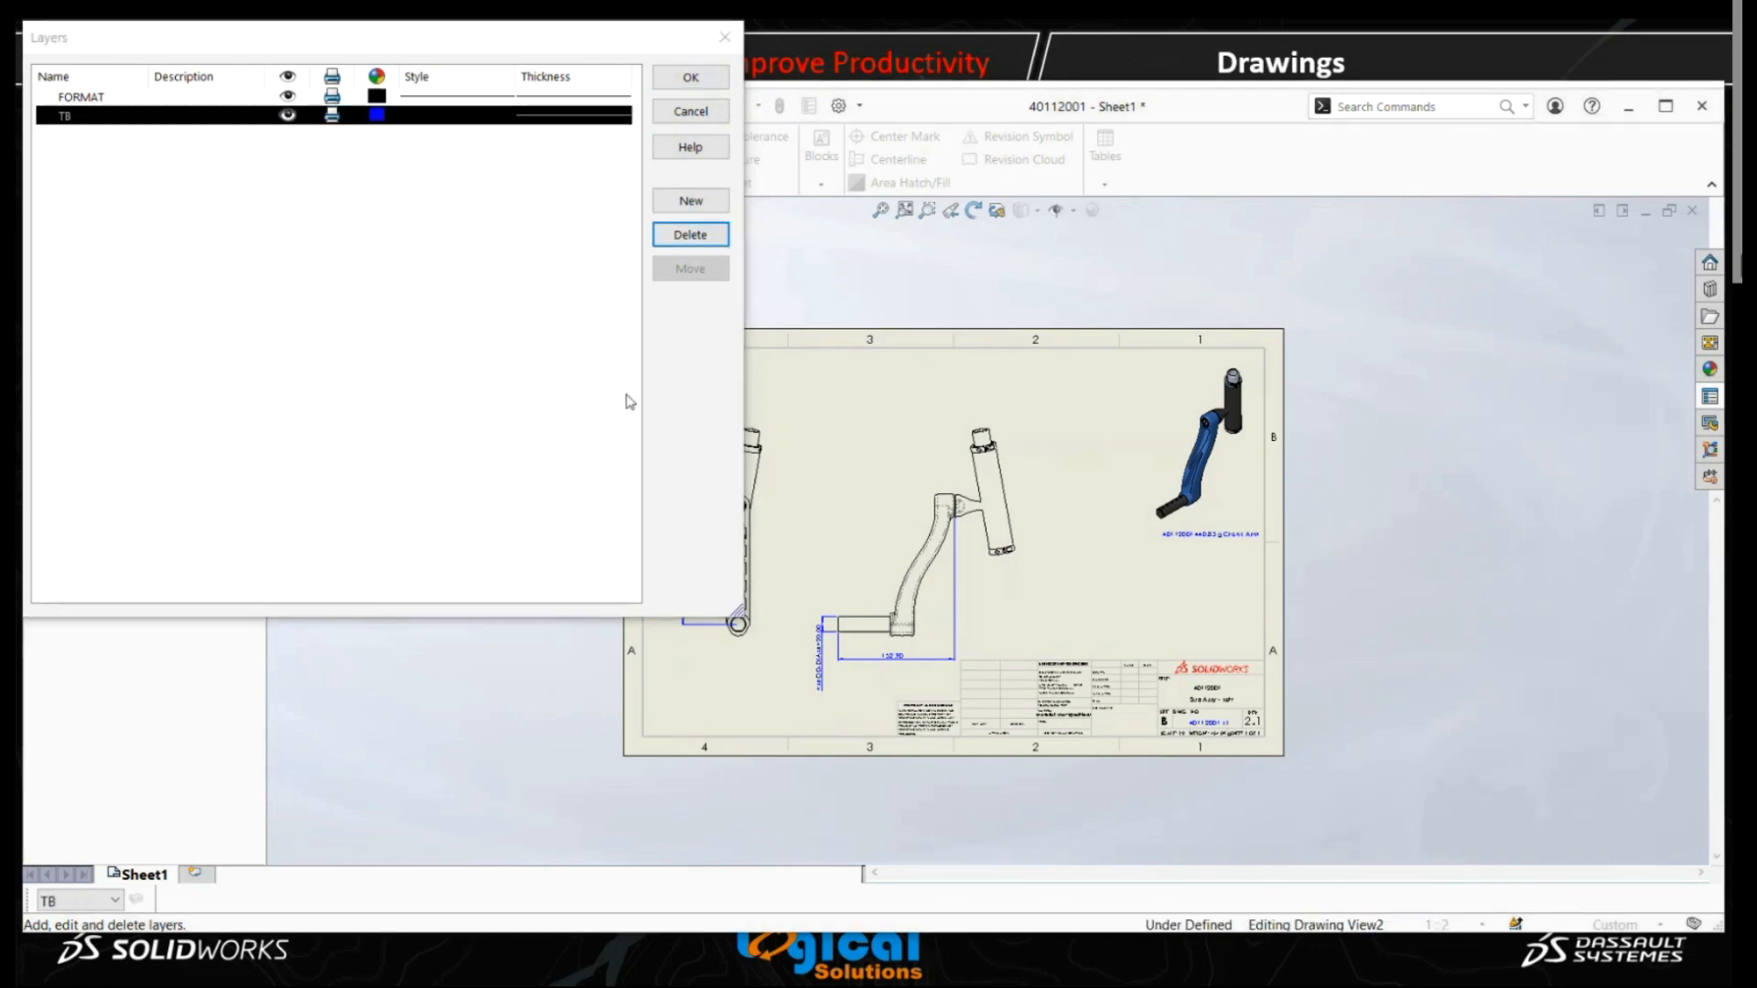
{"action": "left_click", "coordinate": [692, 79]}
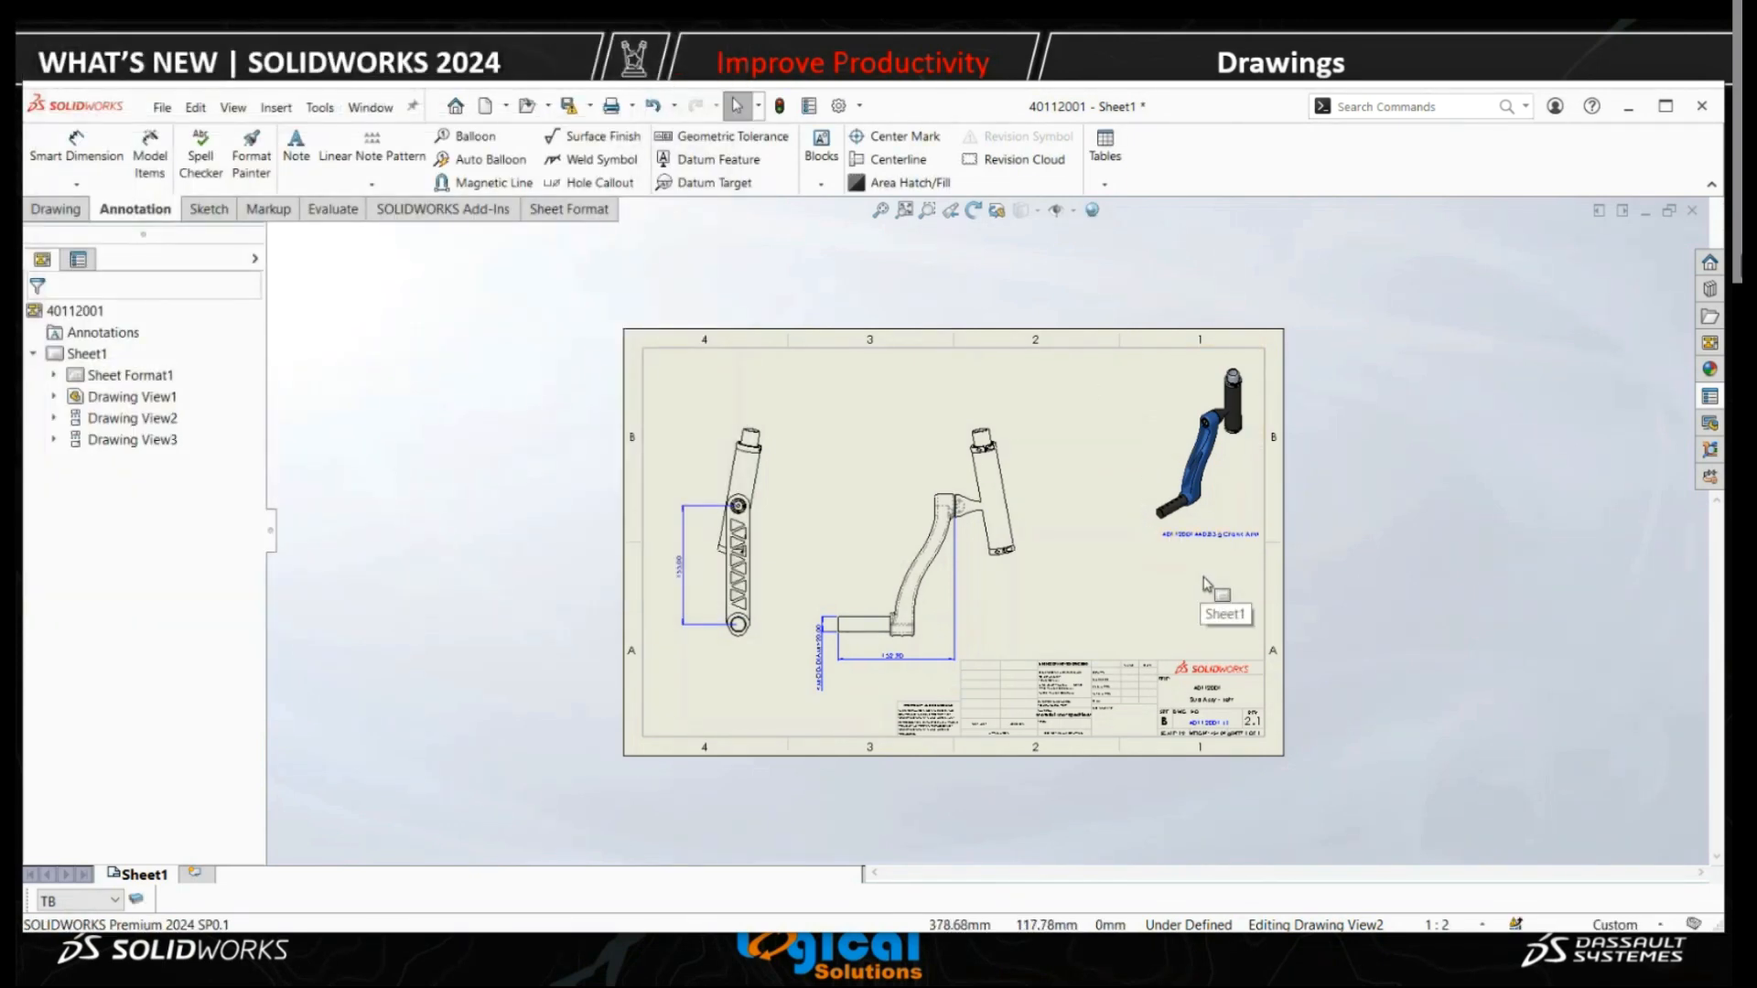